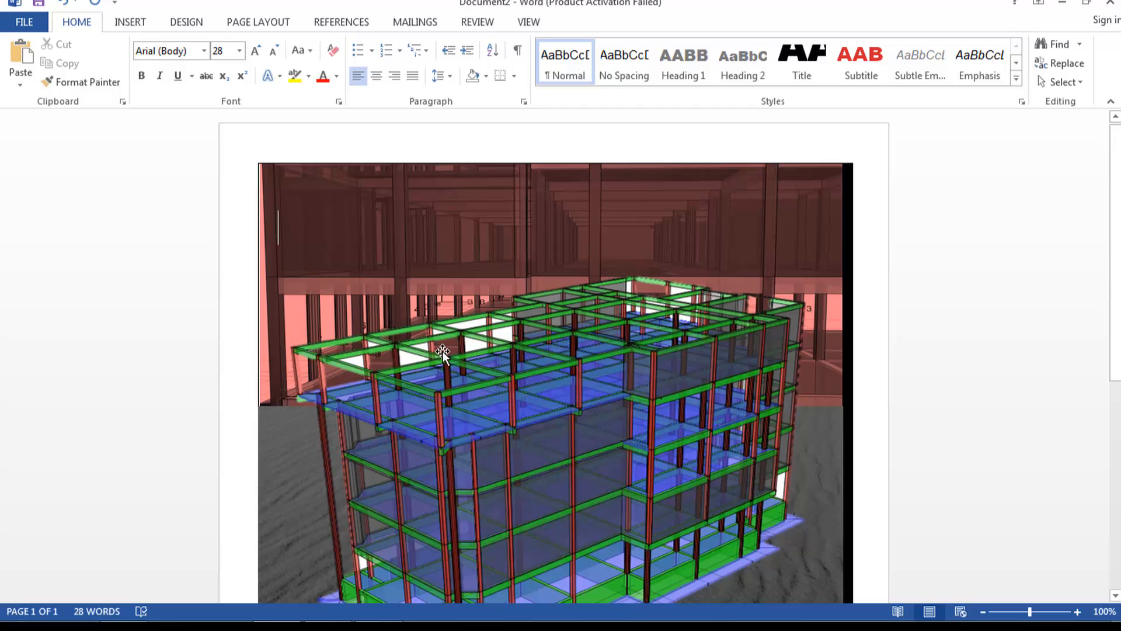
# Switch from Word to ProtaStructure, browse its File menu, and select then clear the lower-right members.
pyautogui.scroll(-3, 541, 315)
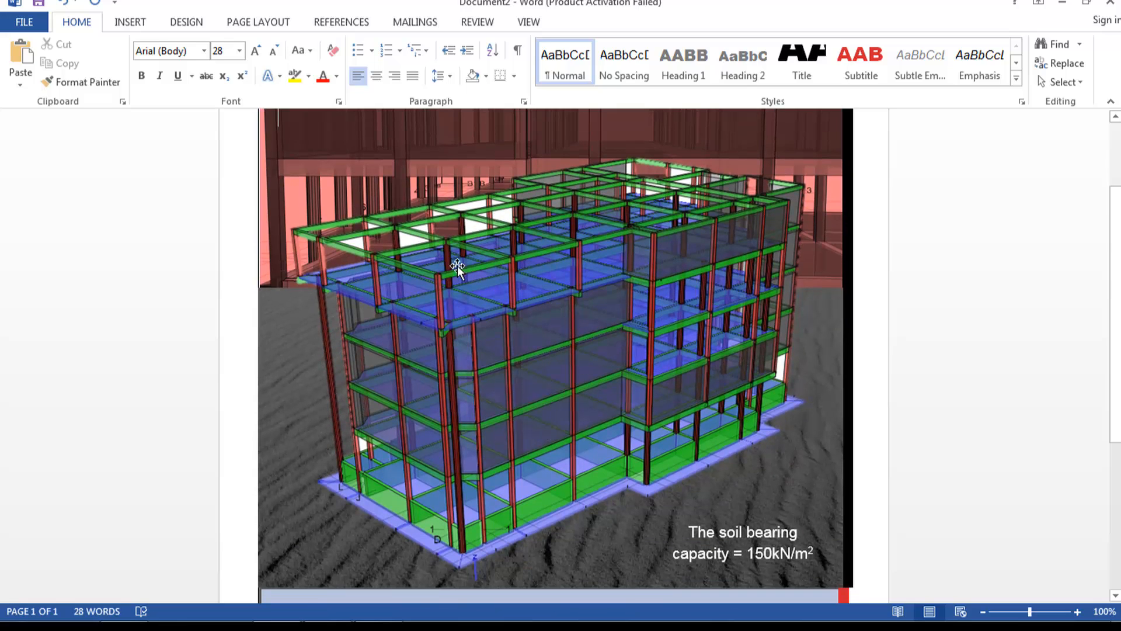
pyautogui.scroll(3, 457, 265)
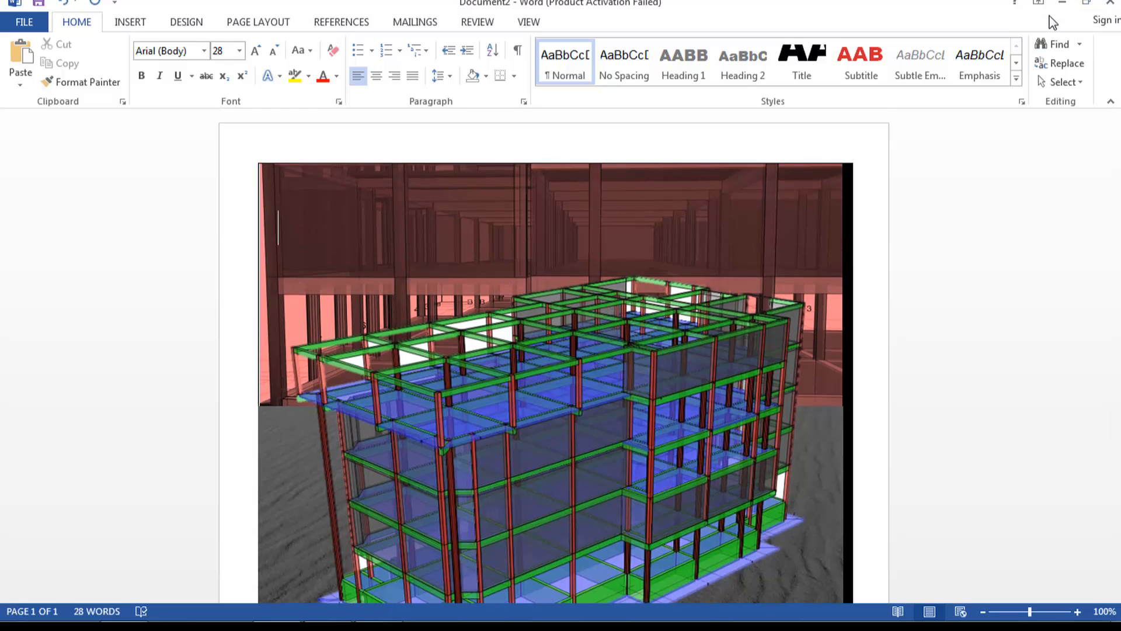
pyautogui.click(1063, 4)
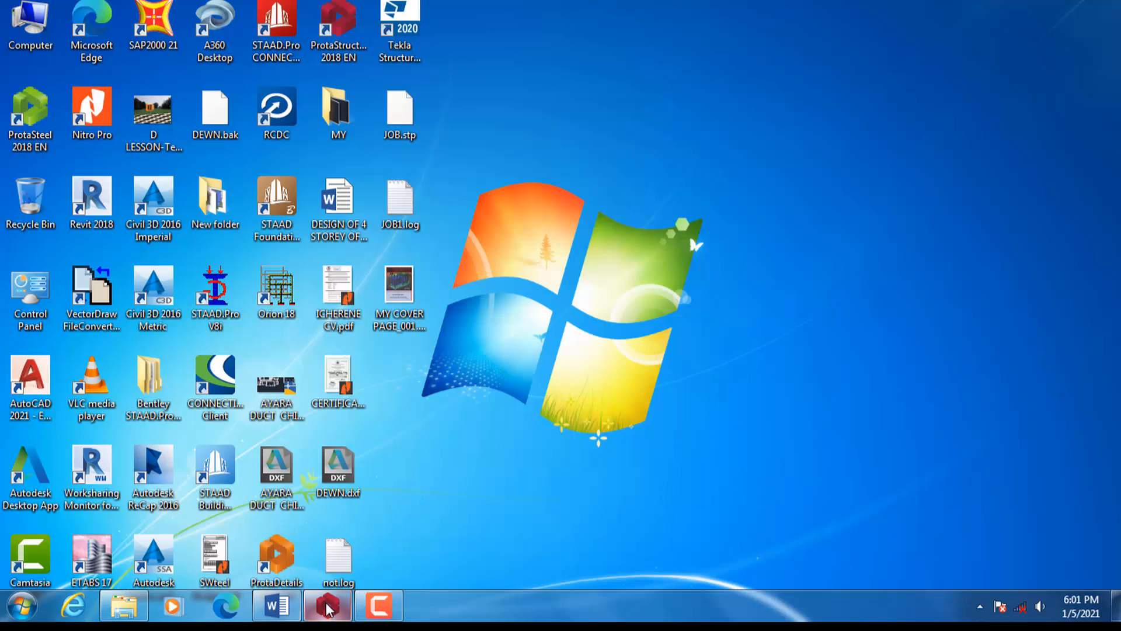
pyautogui.click(328, 605)
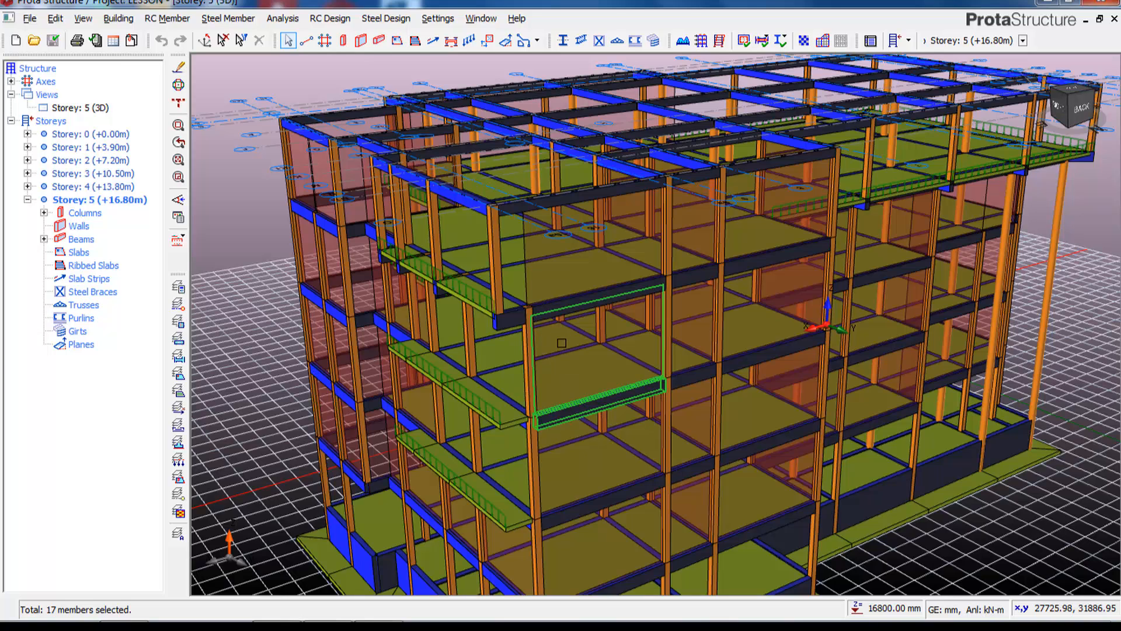
pyautogui.click(29, 18)
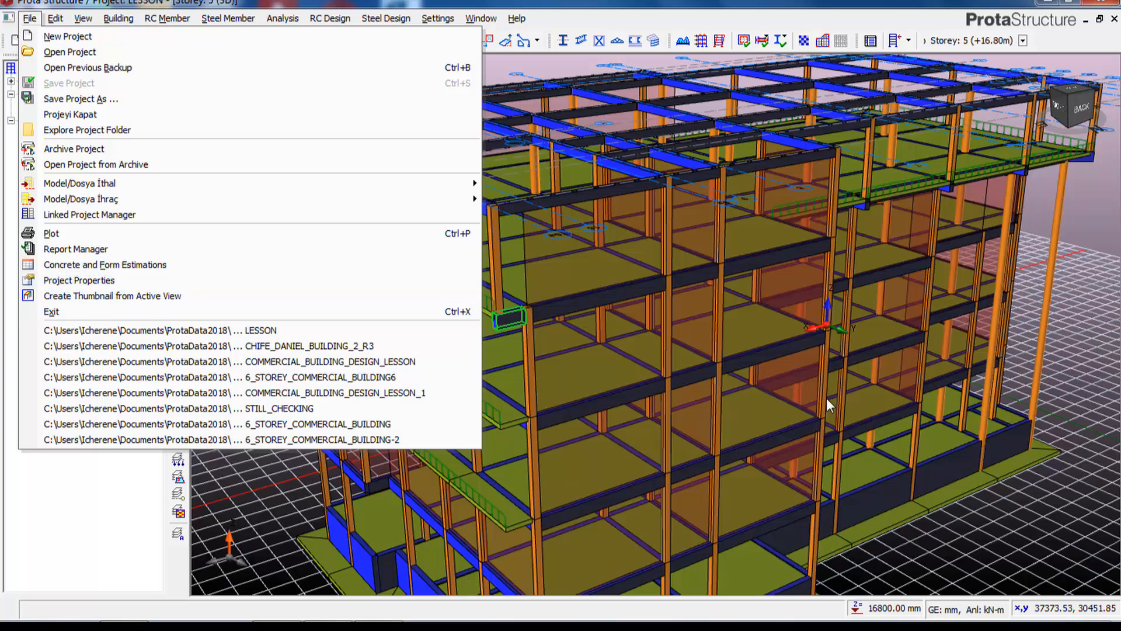
pyautogui.click(723, 377)
pyautogui.moveTo(684, 312); pyautogui.dragTo(681, 310)
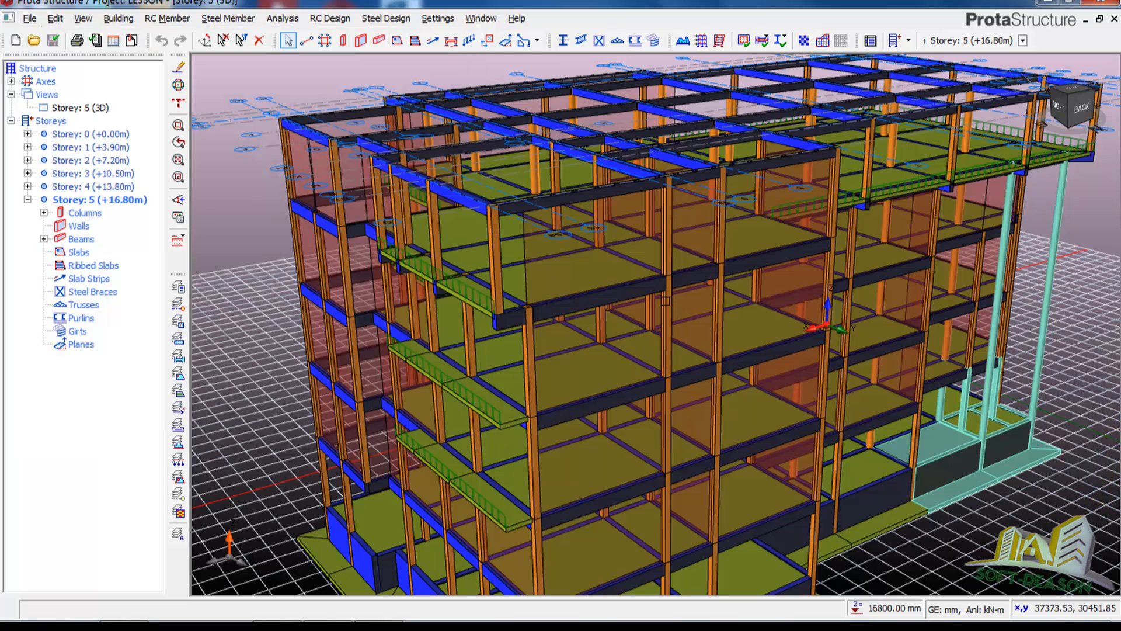
pyautogui.press('Escape')
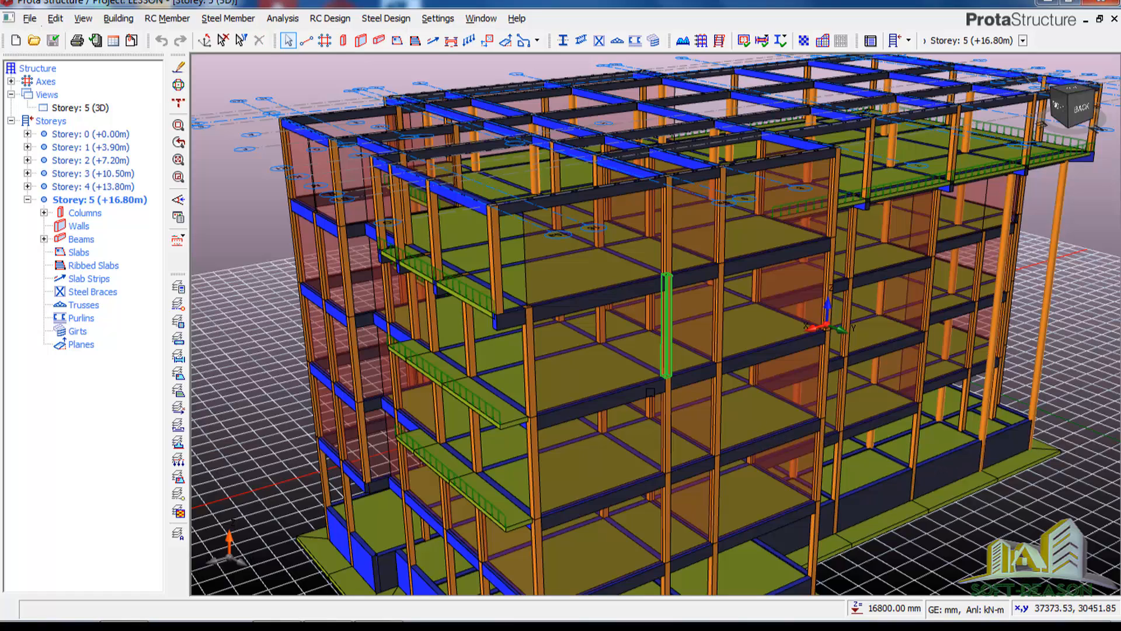
# Zoom the LESSON building's 3D view, then reopen and dismiss the File menu.
pyautogui.scroll(-1, 620, 372)
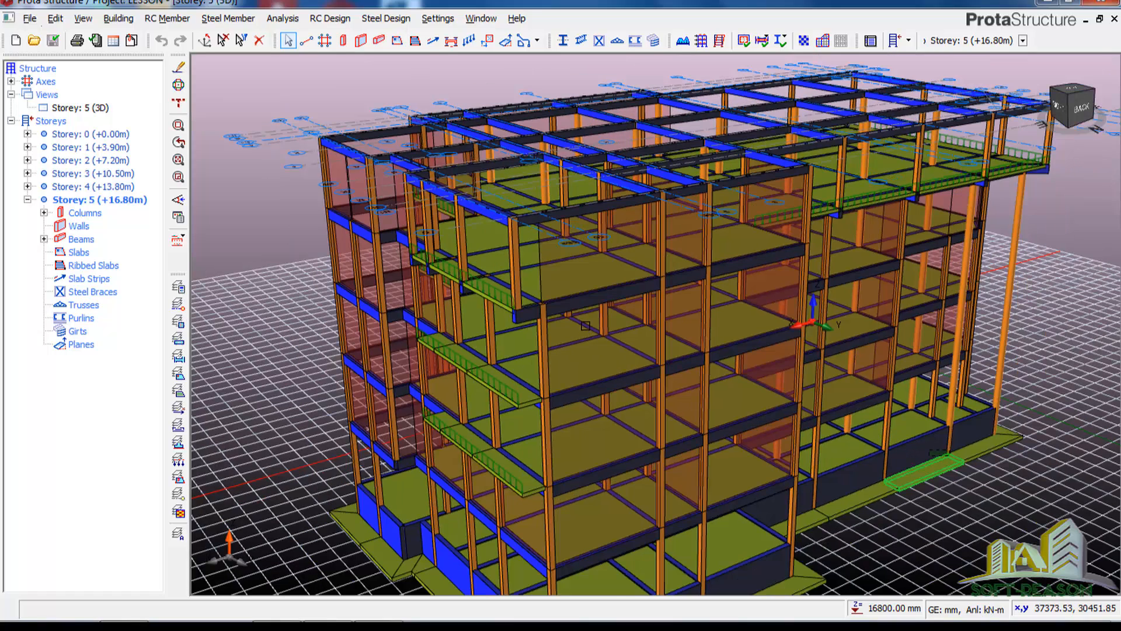
pyautogui.scroll(2, 603, 348)
pyautogui.scroll(-3, 601, 324)
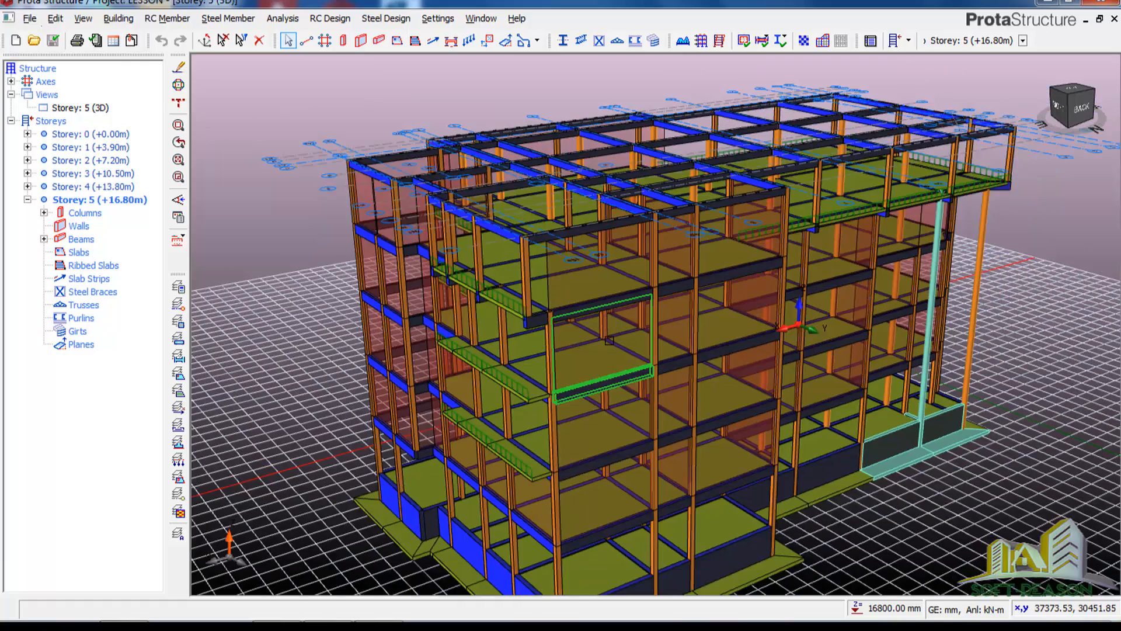
pyautogui.scroll(-2, 605, 345)
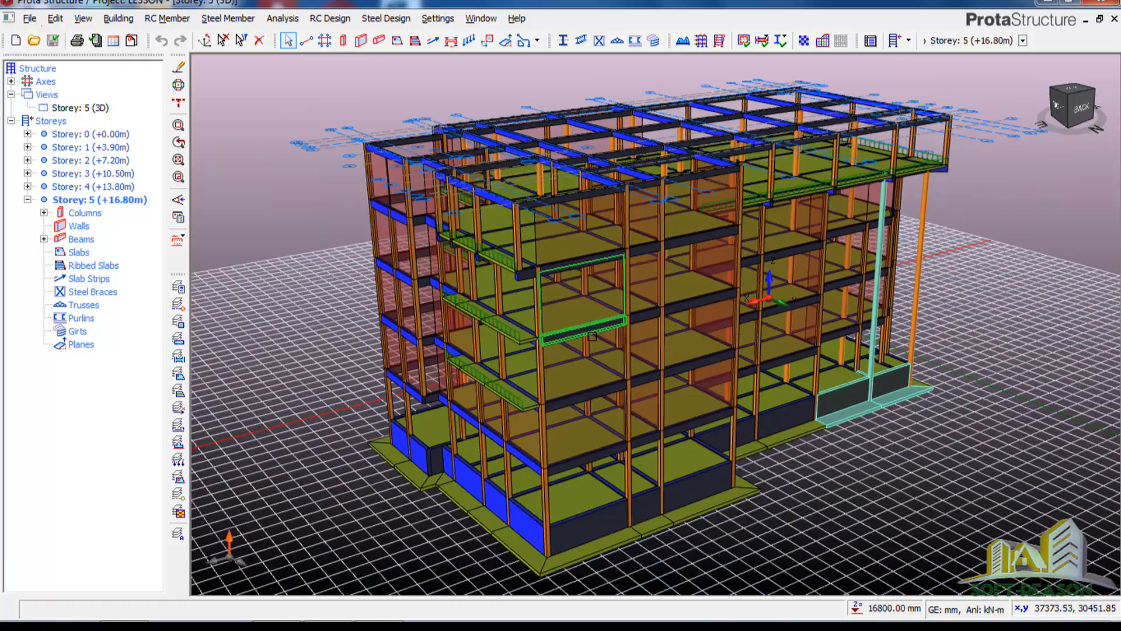
pyautogui.scroll(-2, 593, 336)
pyautogui.scroll(3, 529, 305)
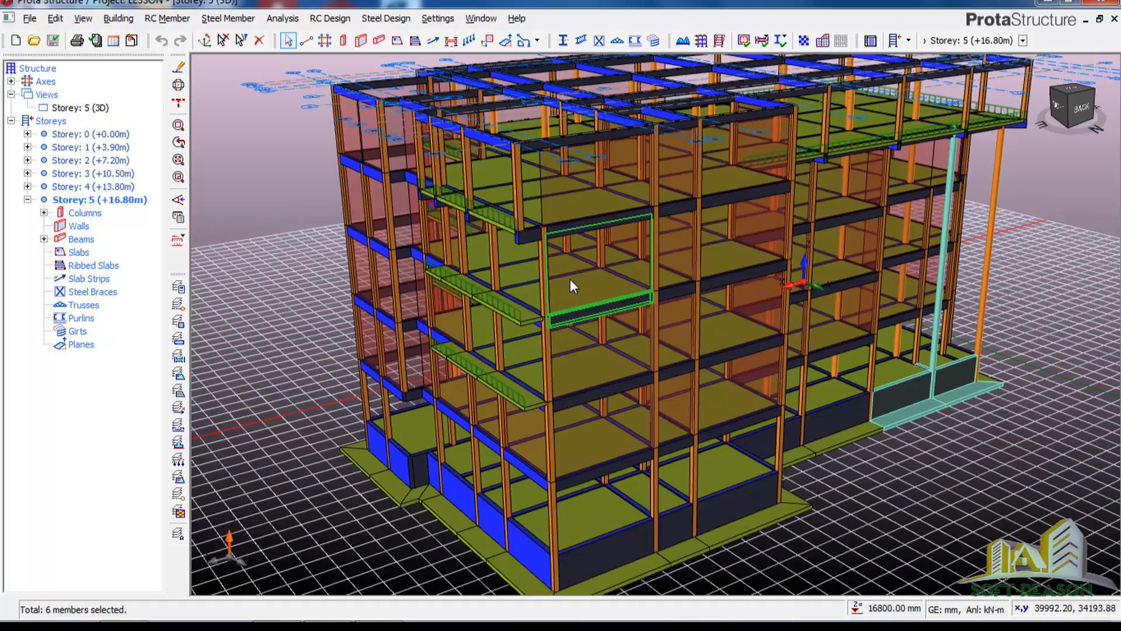
pyautogui.scroll(-1, 566, 292)
pyautogui.scroll(2, 555, 317)
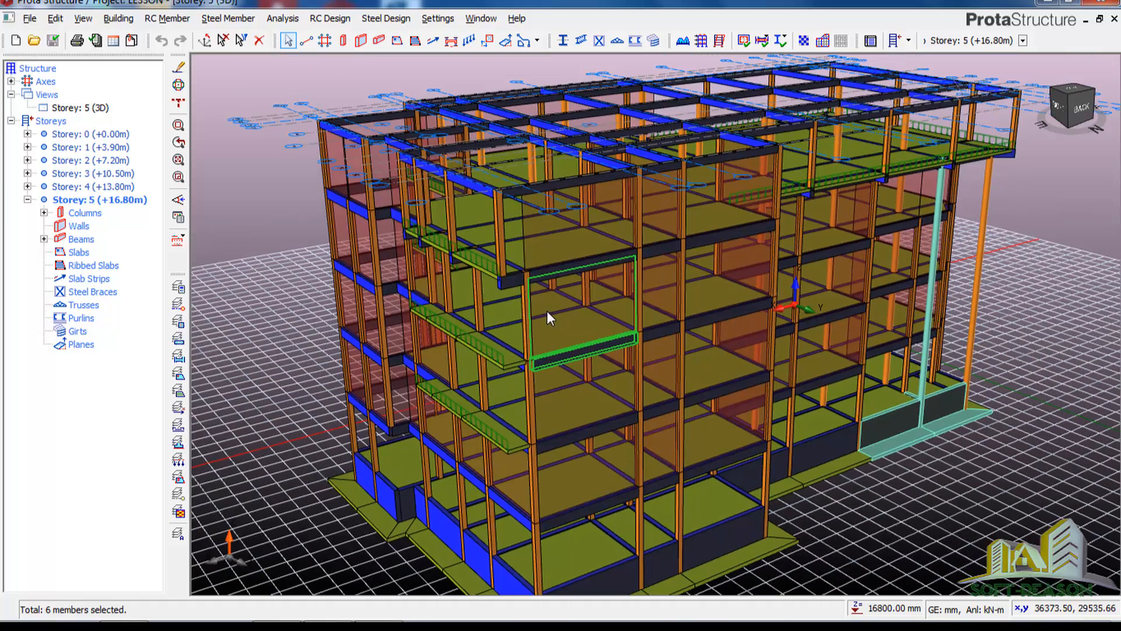
pyautogui.scroll(-2, 546, 311)
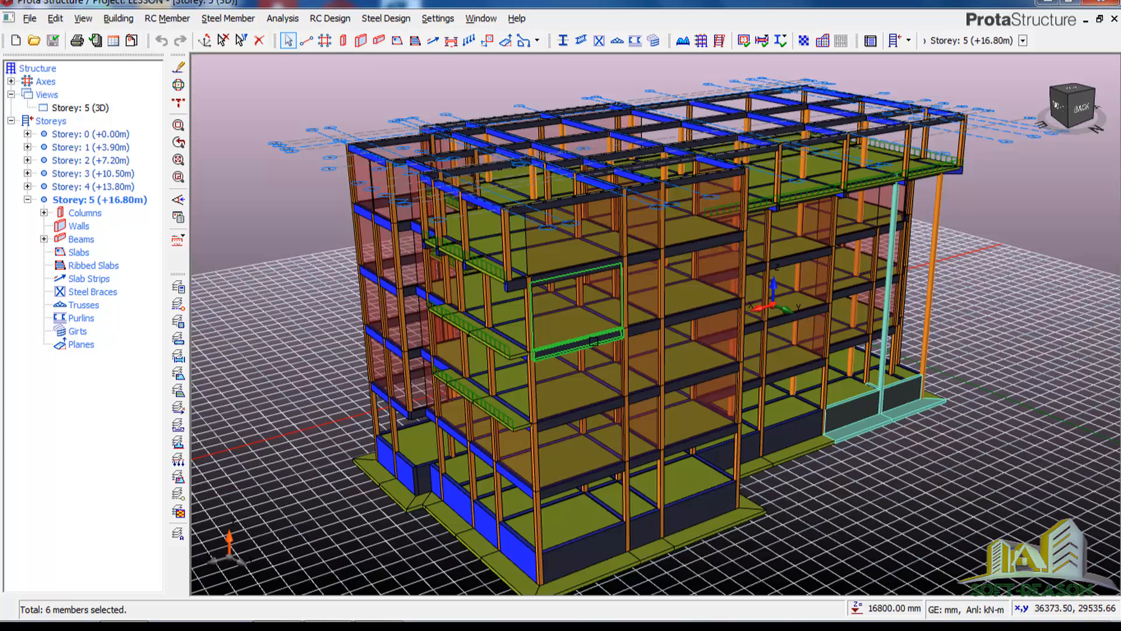
pyautogui.click(30, 18)
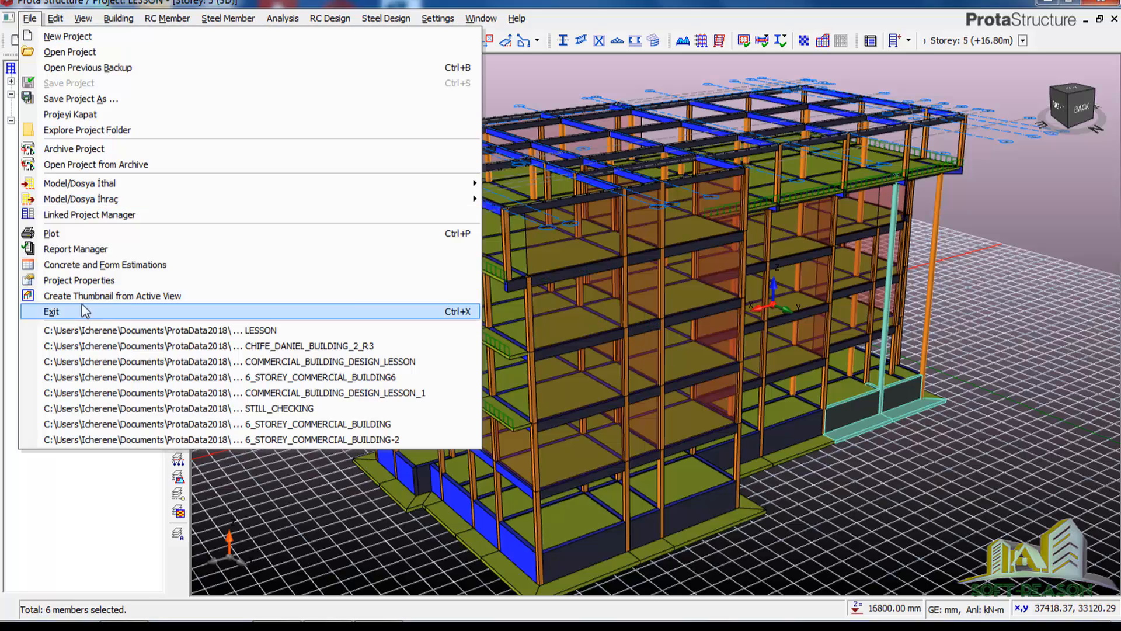
pyautogui.click(1038, 346)
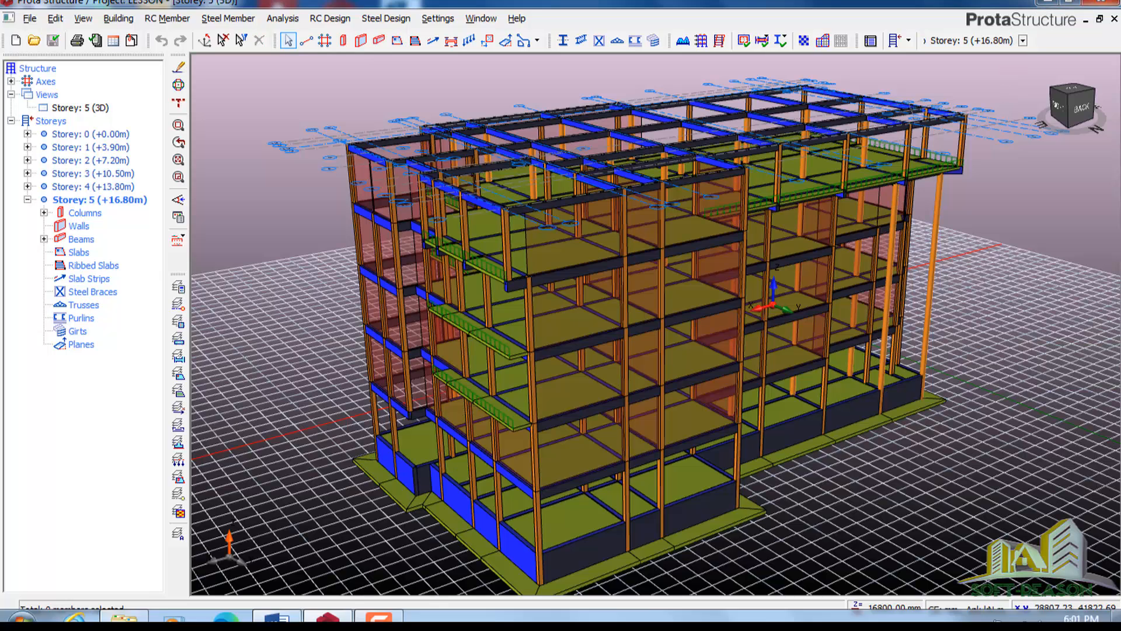
# Review the 3D COVER .bmp files in New folder, then minimize Explorer and ProtaStructure.
pyautogui.click(124, 617)
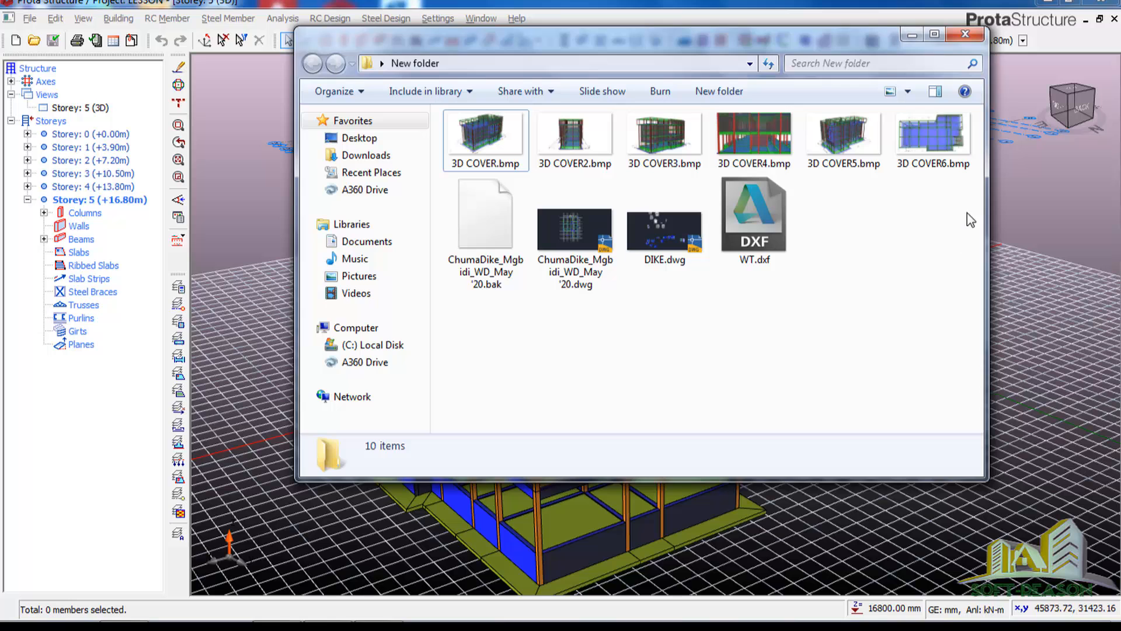
pyautogui.click(914, 36)
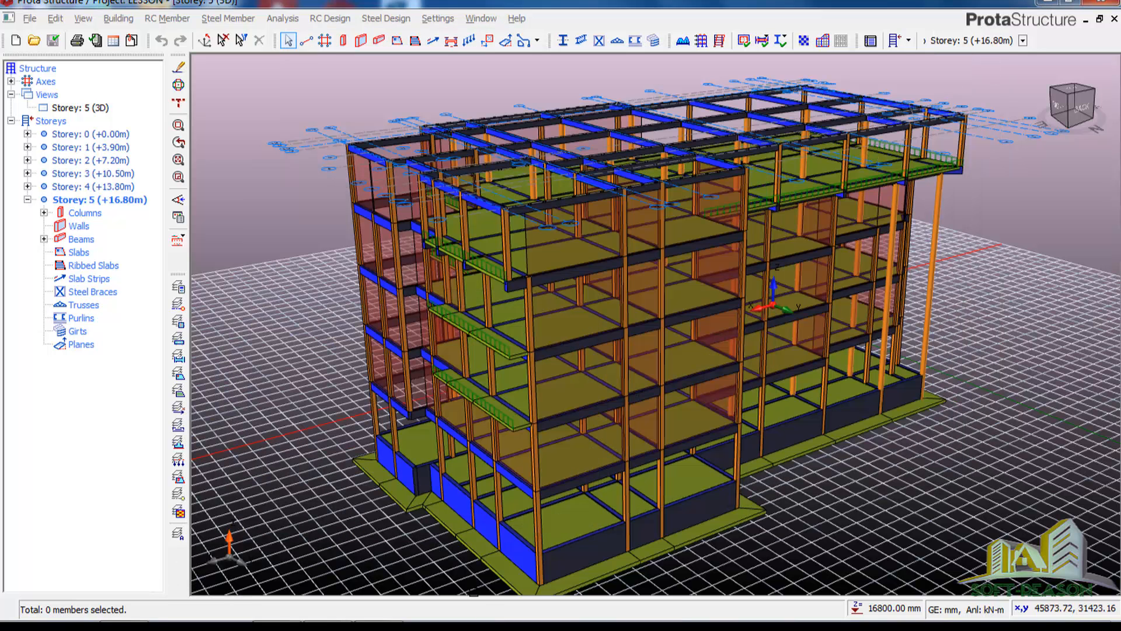
pyautogui.click(1048, 4)
# Return to the Word cover page and review its 3D frame render and 150kN/m² caption.
pyautogui.moveTo(223, 608)
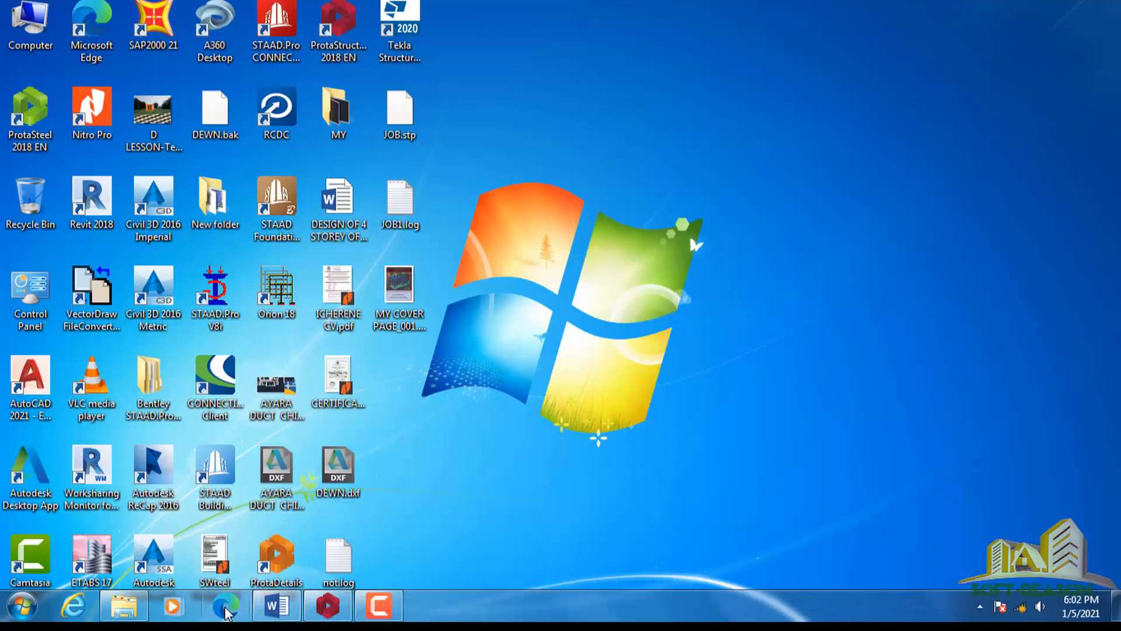
pyautogui.click(285, 606)
pyautogui.scroll(-3, 818, 246)
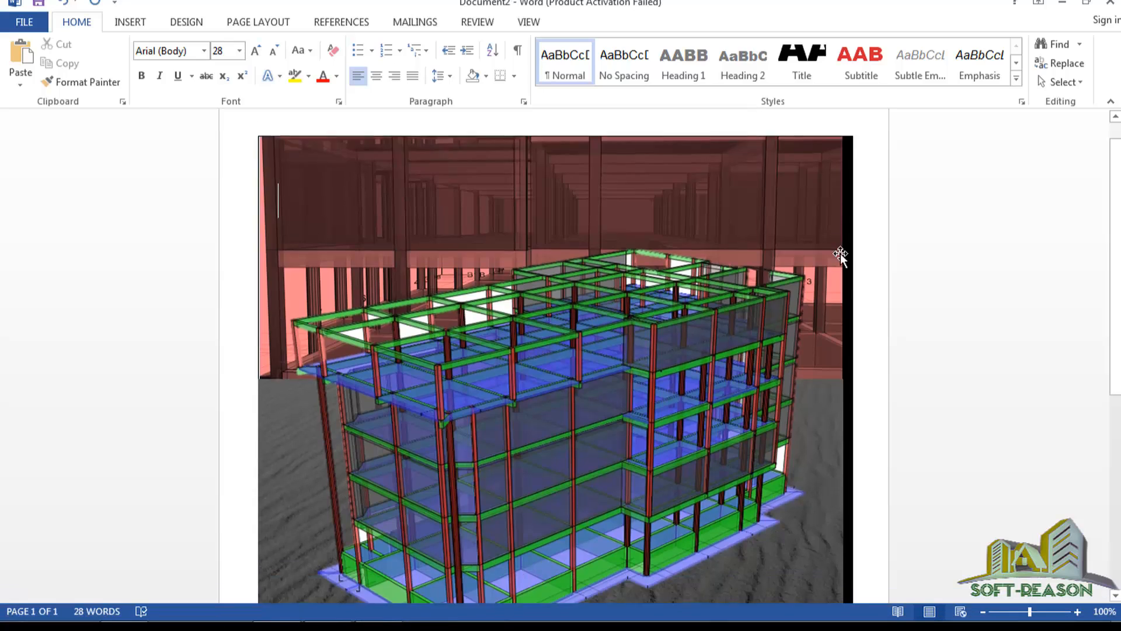
pyautogui.scroll(-4, 755, 268)
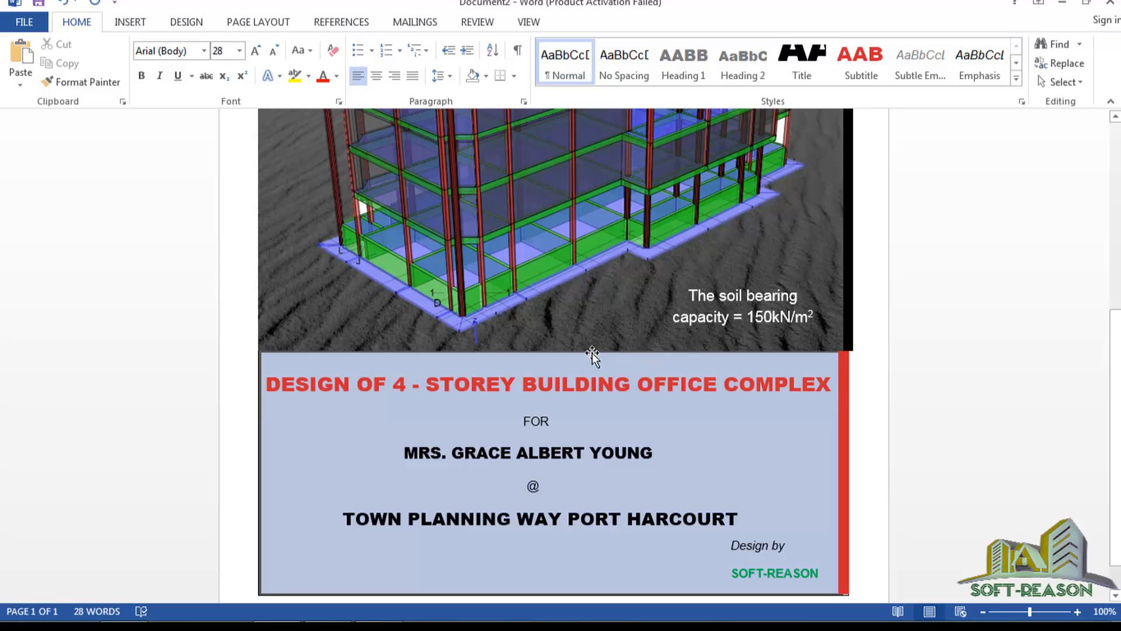
pyautogui.scroll(5, 786, 252)
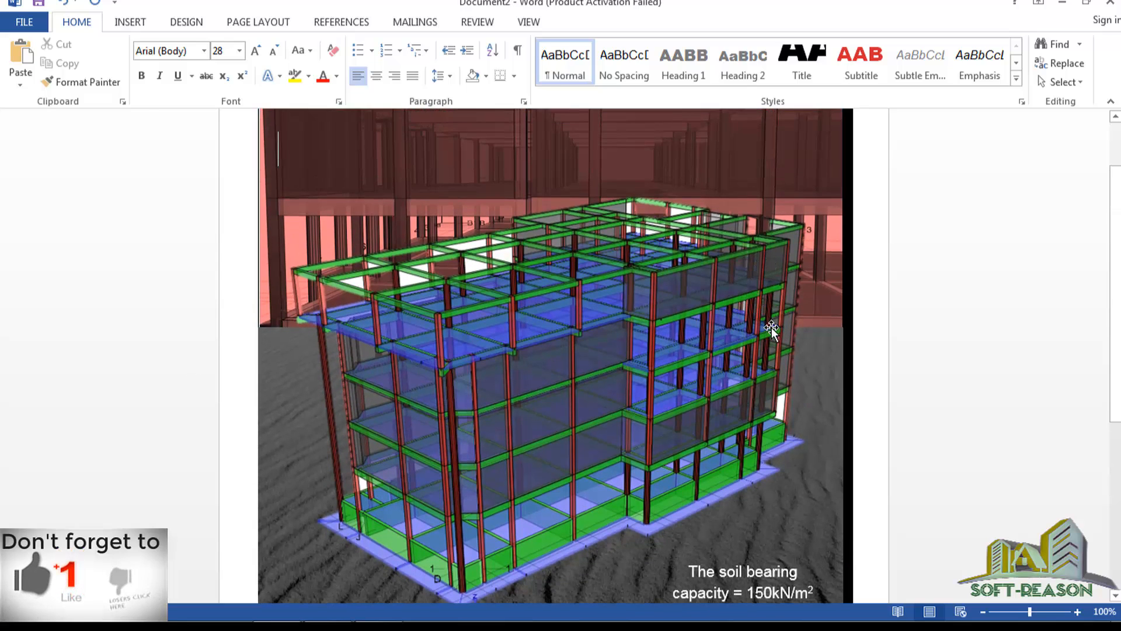
# Create Document5 from the Essential report template via File > New.
pyautogui.click(25, 22)
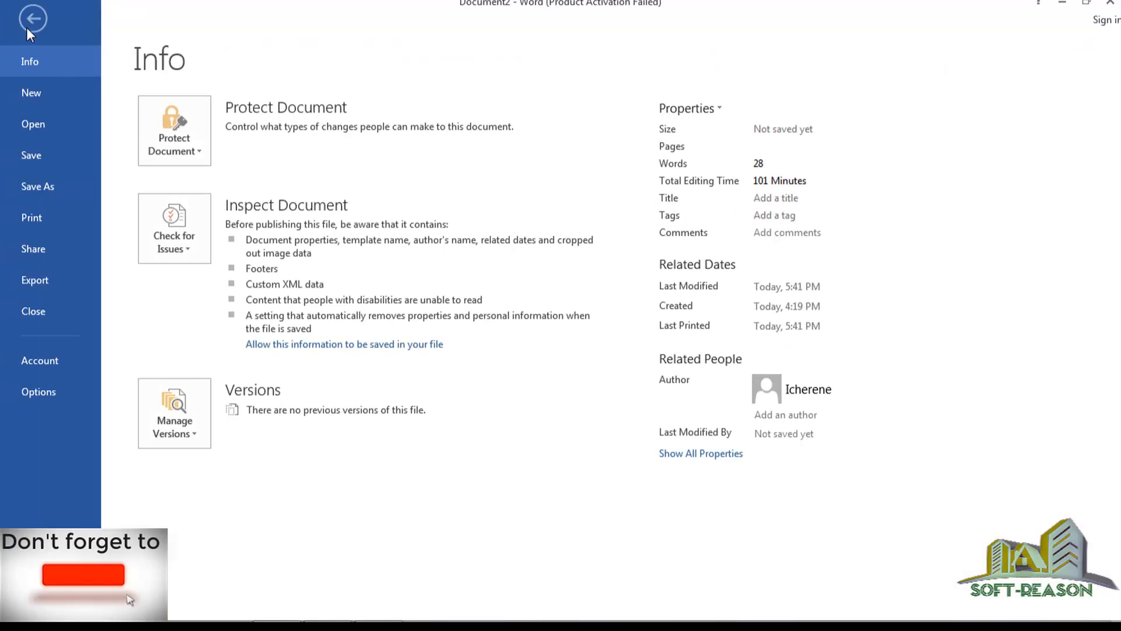
pyautogui.click(32, 100)
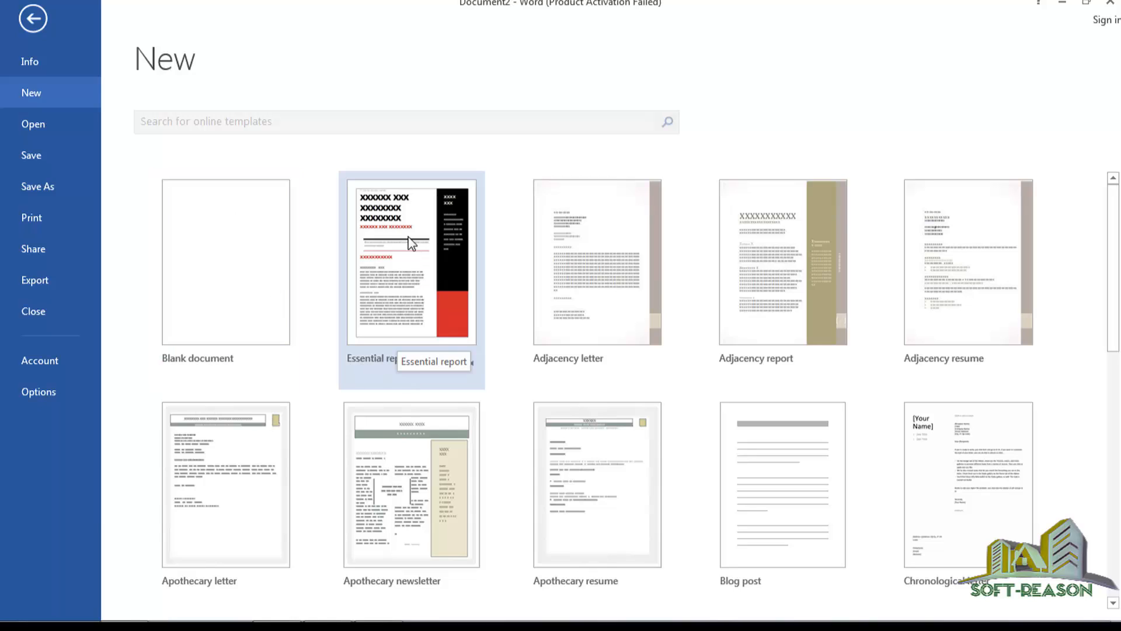
pyautogui.click(405, 259)
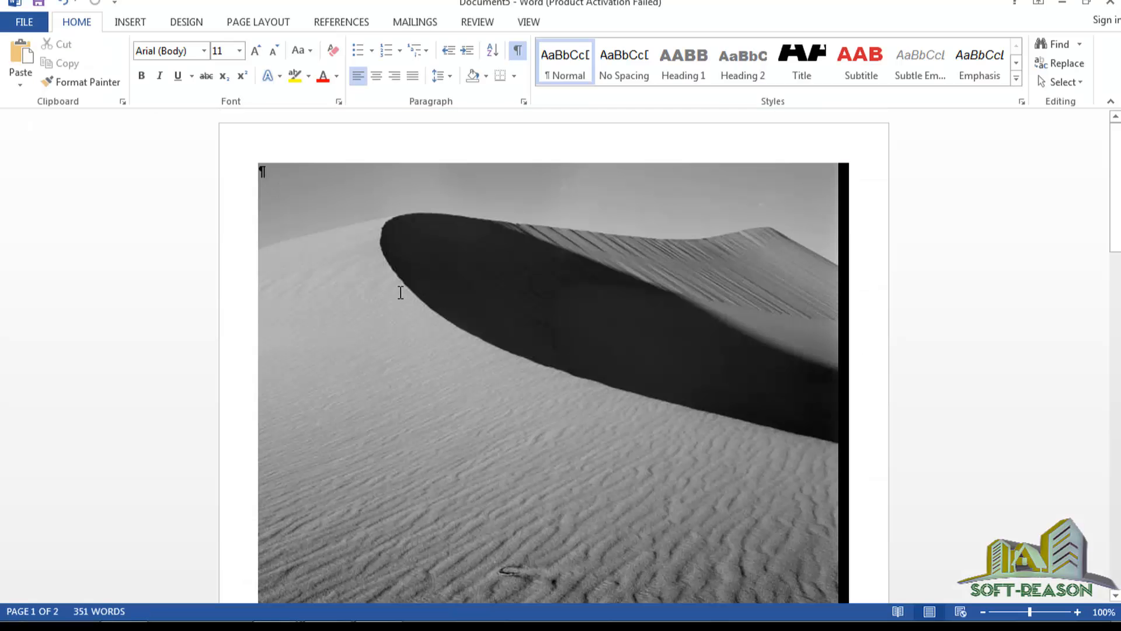
# Turn off Show/Hide ¶, look over the title and subtitle placeholders, and select the sand-dune photo.
pyautogui.click(518, 50)
pyautogui.scroll(-6, 538, 288)
pyautogui.scroll(3, 555, 297)
pyautogui.scroll(-10, 618, 368)
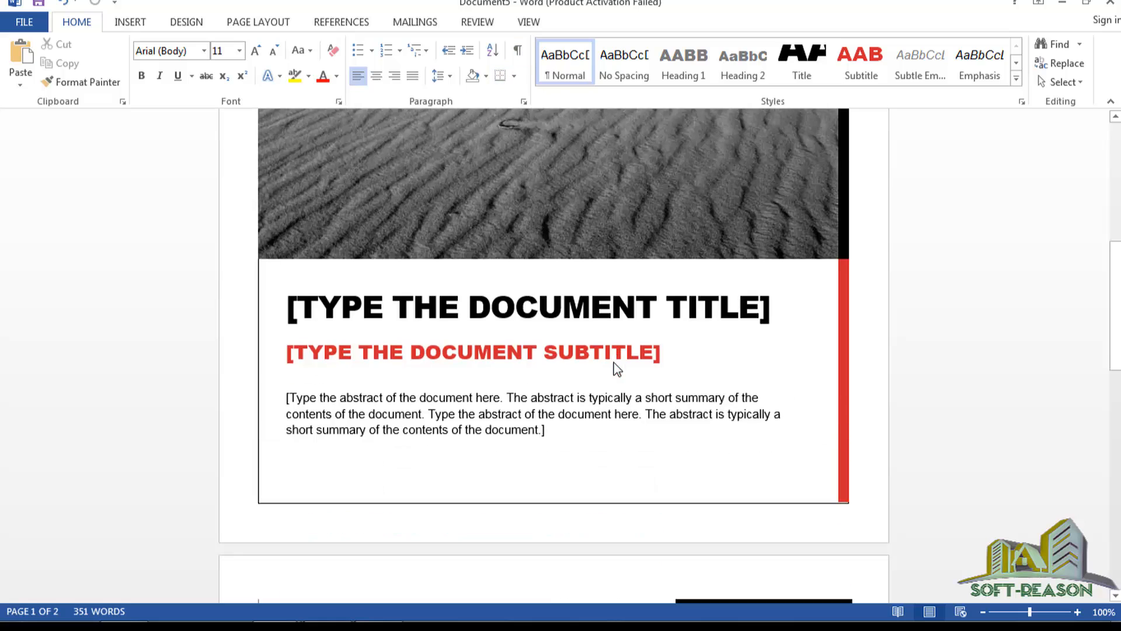
pyautogui.scroll(-3, 618, 368)
pyautogui.scroll(7, 518, 325)
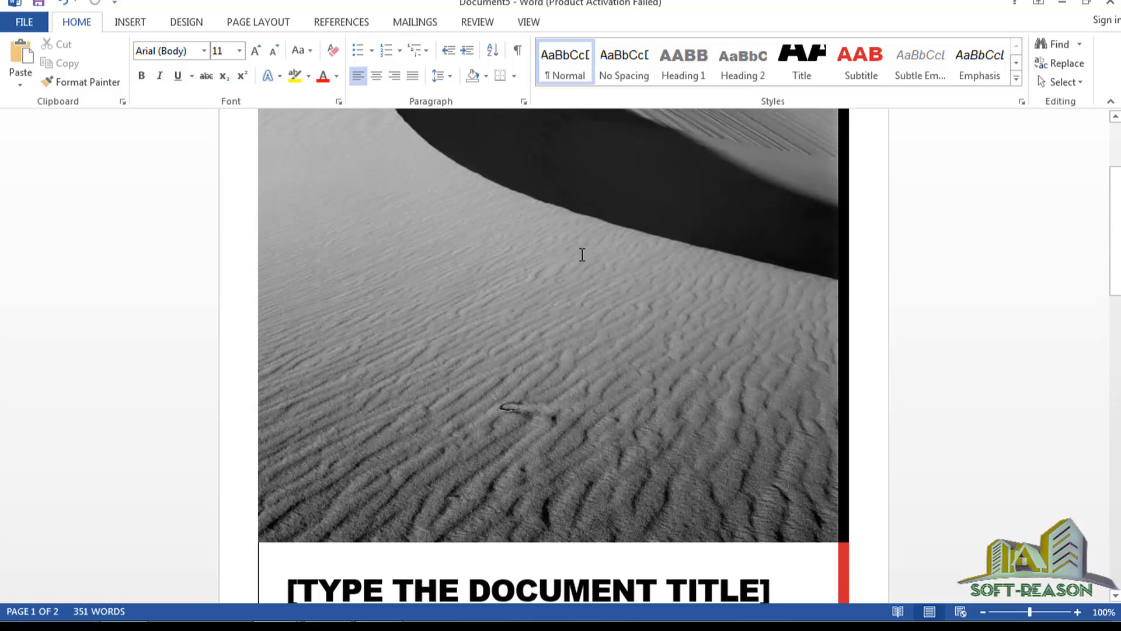
pyautogui.scroll(3, 582, 254)
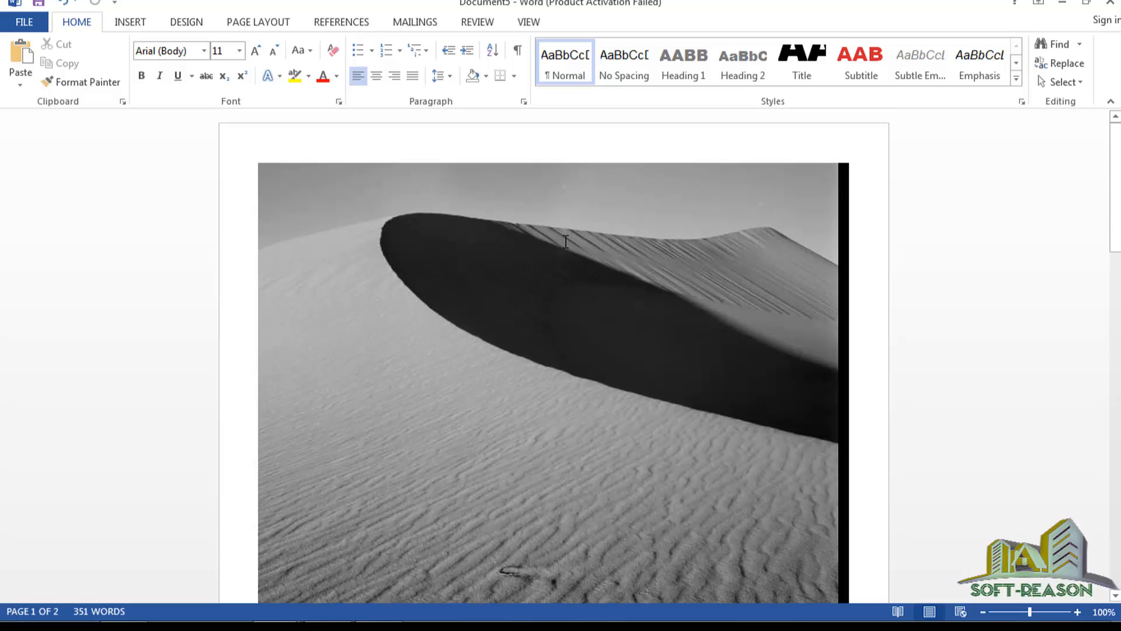
pyautogui.click(558, 180)
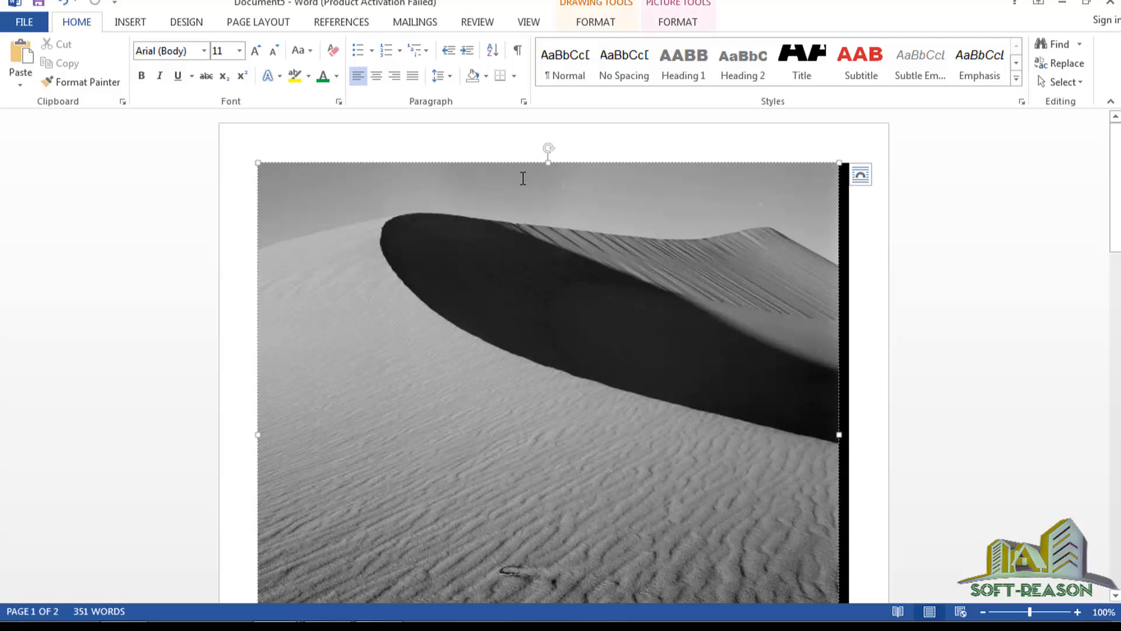
# Crop the dune photo's top away, reducing its height from 6.89" to 3.34" at 7.35" wide.
pyautogui.click(675, 23)
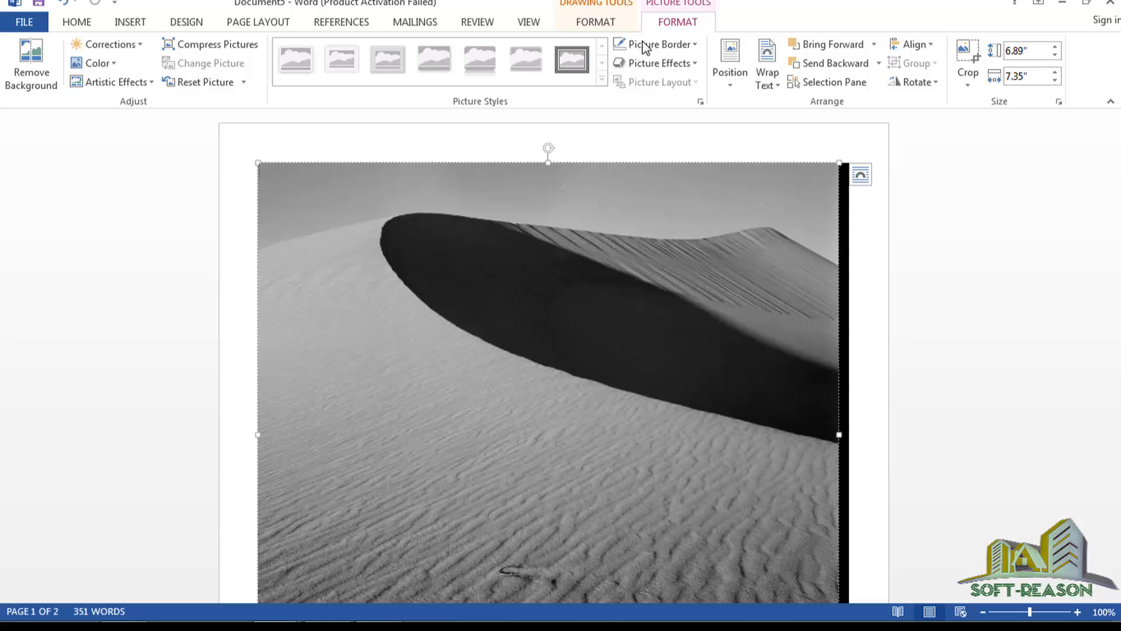
pyautogui.click(968, 53)
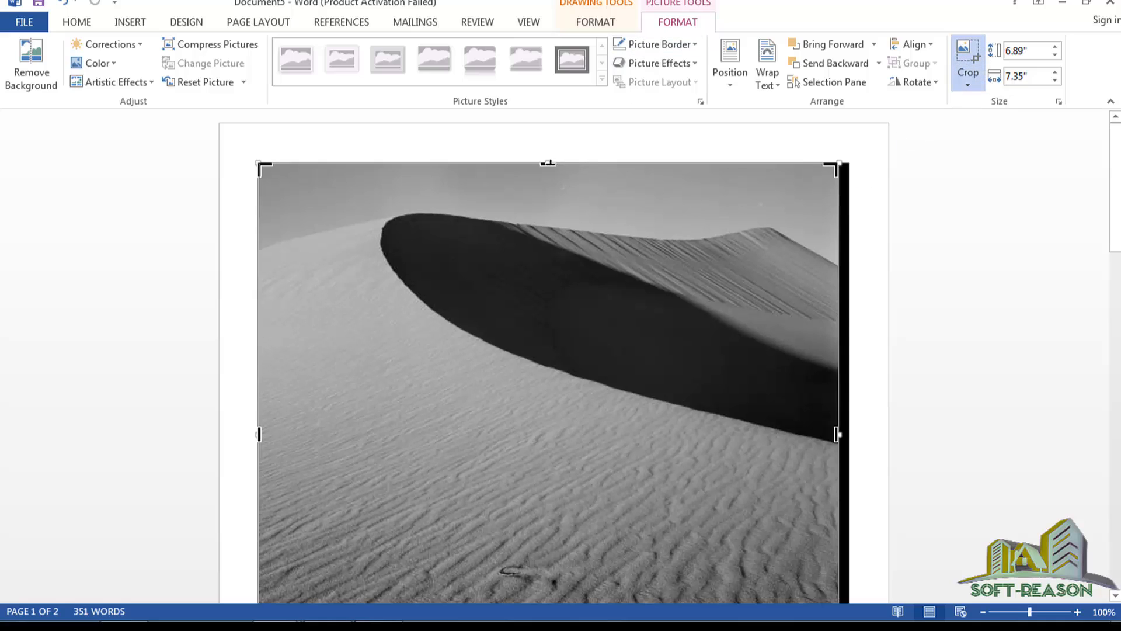
pyautogui.moveTo(547, 164); pyautogui.dragTo(558, 444)
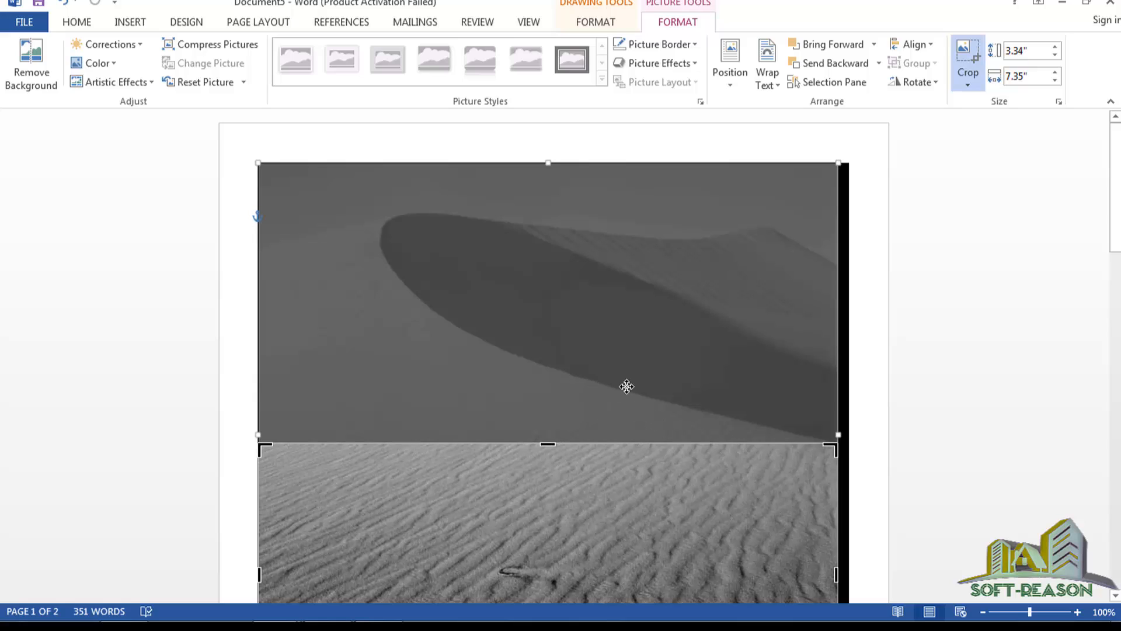
# Apply the crop so only the rippled sand remains in the dune photo.
pyautogui.click(867, 457)
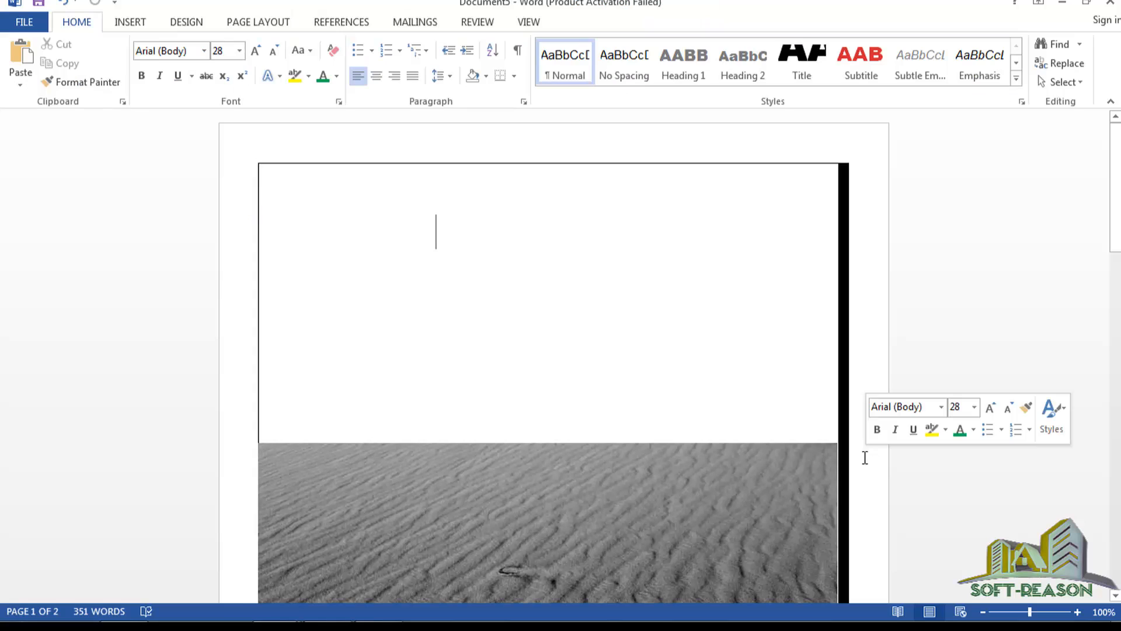
pyautogui.scroll(-3, 573, 289)
pyautogui.scroll(-3, 573, 289)
pyautogui.scroll(4, 581, 251)
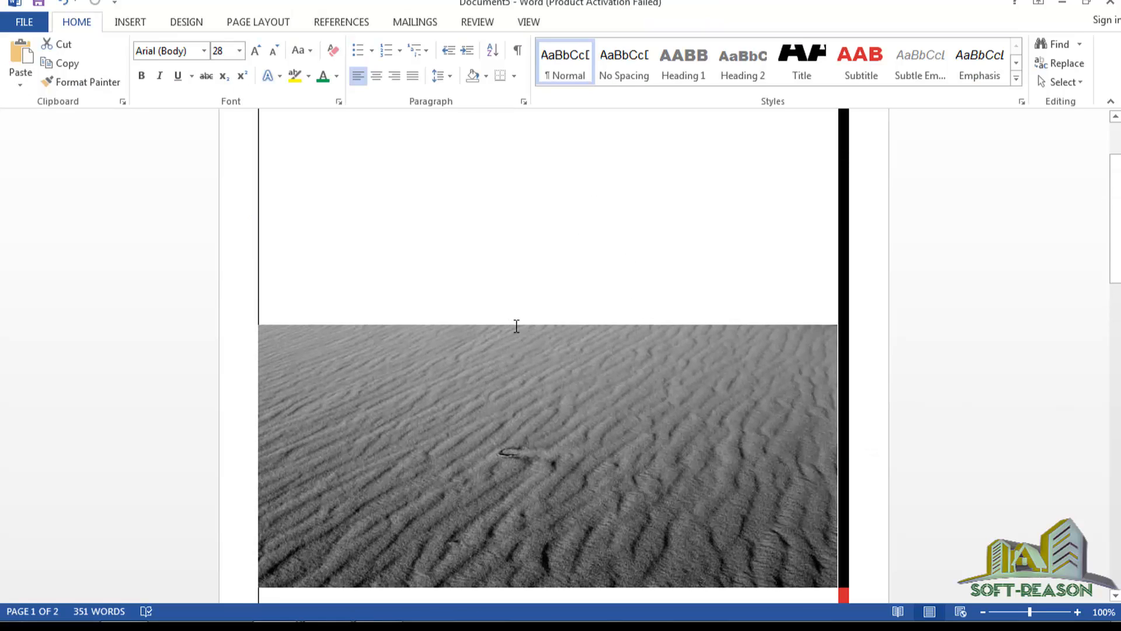
# Drag the sand picture's top edge higher up the page, then deselect and reselect it.
pyautogui.click(532, 326)
pyautogui.moveTo(548, 325); pyautogui.dragTo(549, 292)
pyautogui.scroll(3, 595, 327)
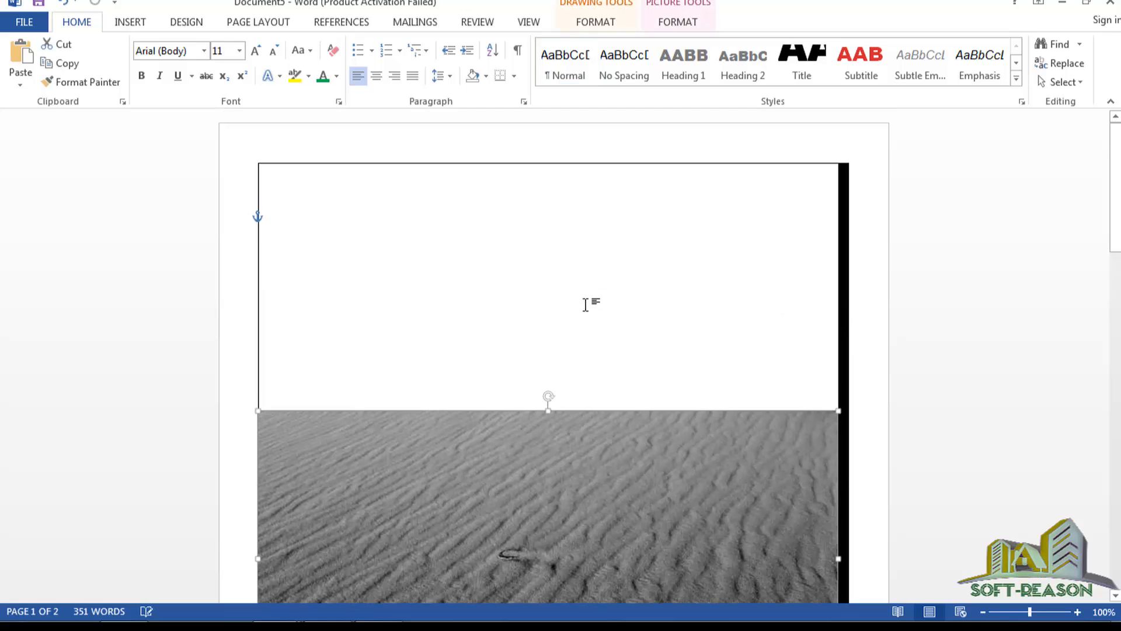
pyautogui.scroll(-6, 585, 303)
pyautogui.scroll(4, 544, 327)
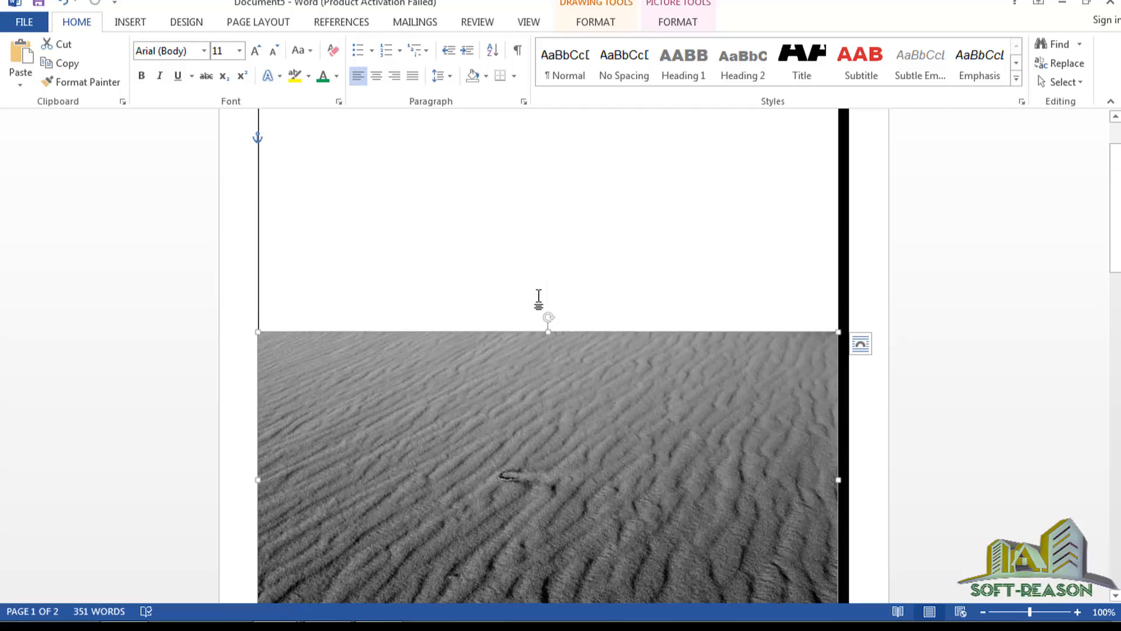
pyautogui.scroll(-4, 538, 301)
pyautogui.scroll(4, 549, 345)
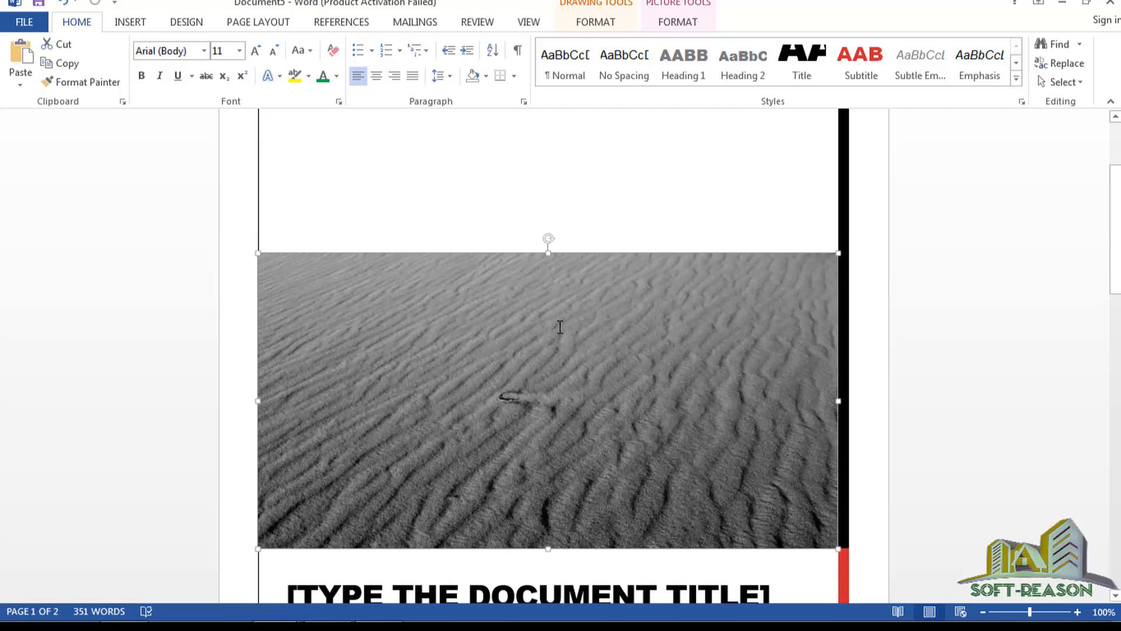
pyautogui.scroll(3, 467, 248)
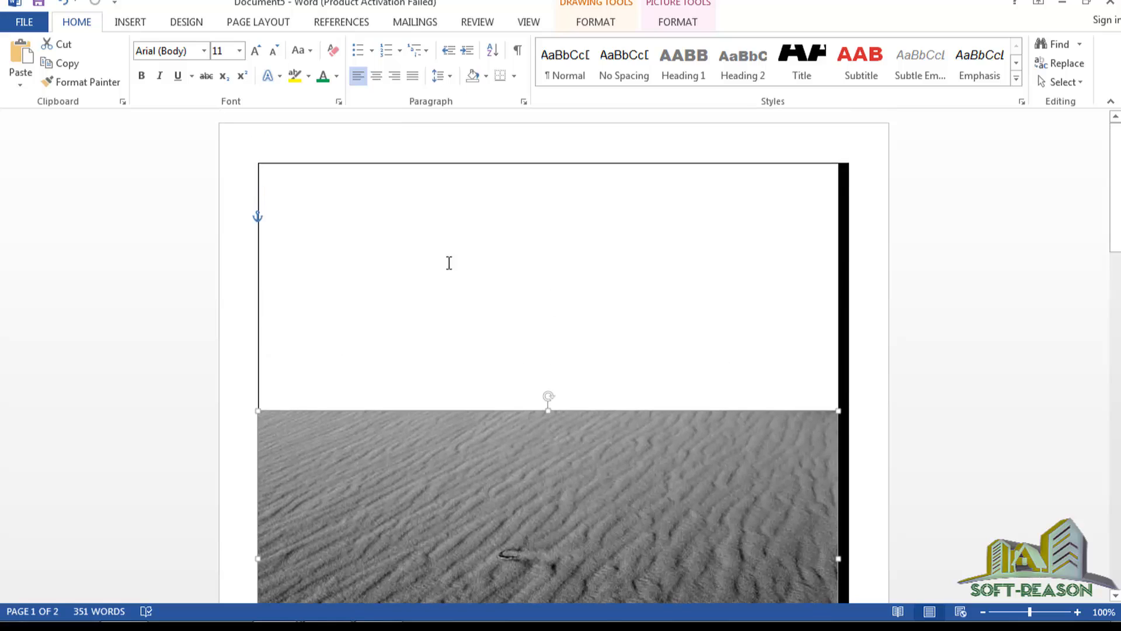
pyautogui.click(367, 273)
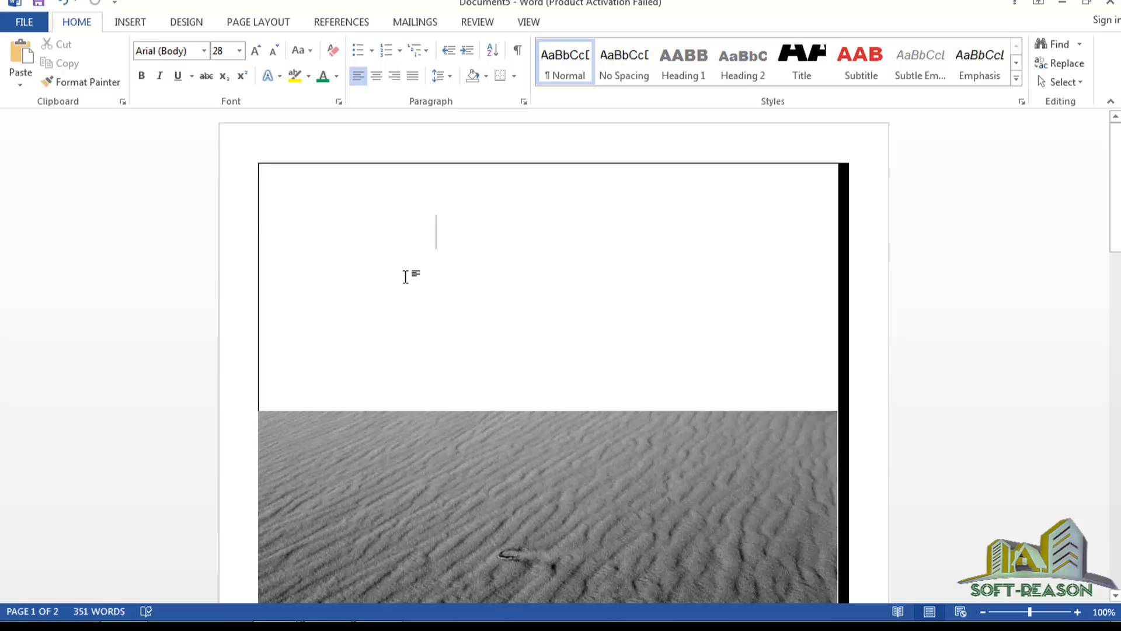
pyautogui.scroll(-4, 536, 257)
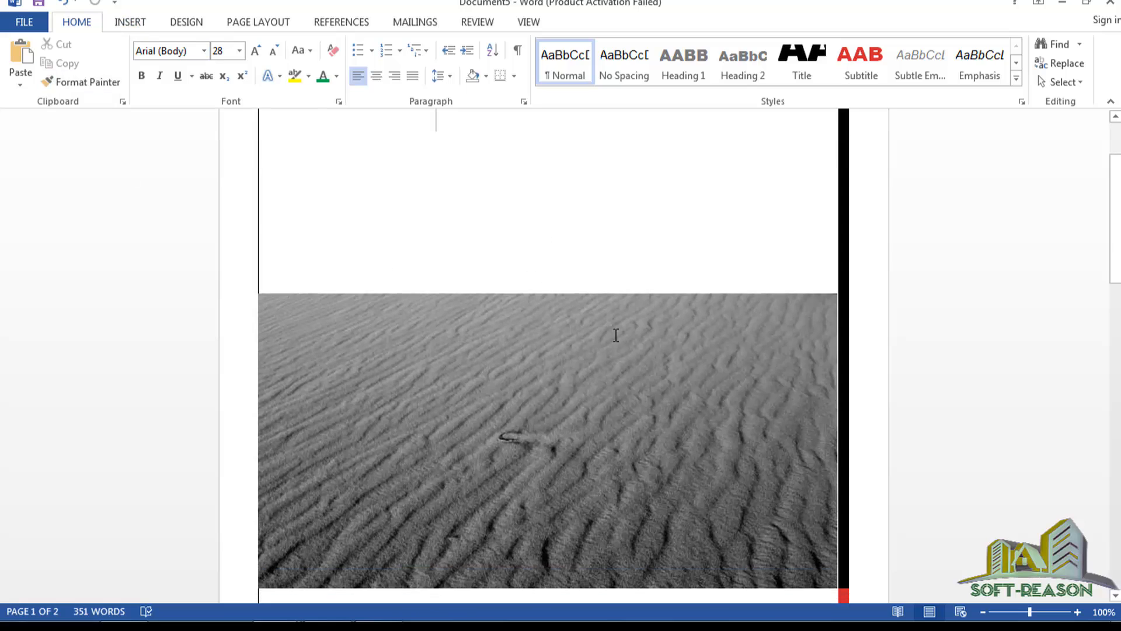
pyautogui.click(472, 434)
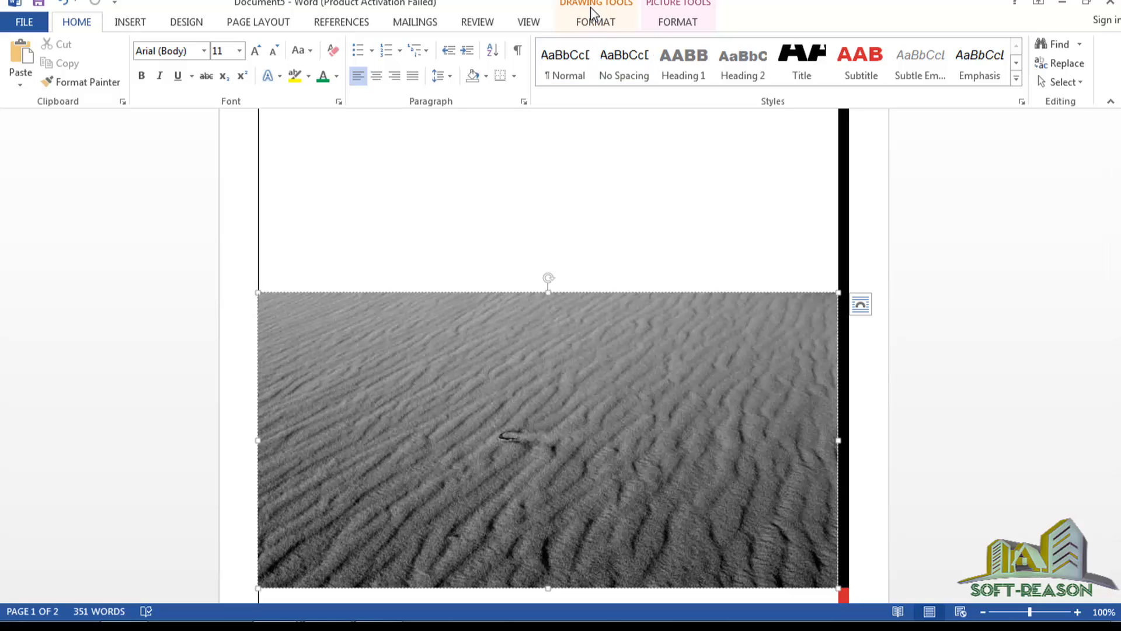
# Check the 3.74"-tall sand picture's Shape Fill palette without changing its colour.
pyautogui.click(606, 23)
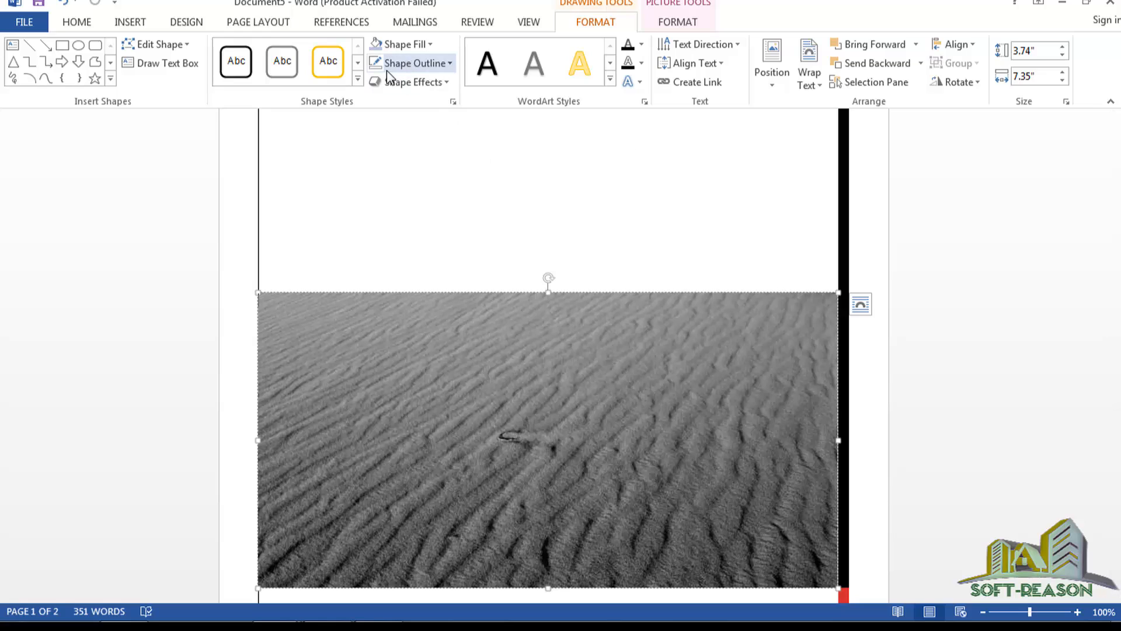
pyautogui.click(403, 45)
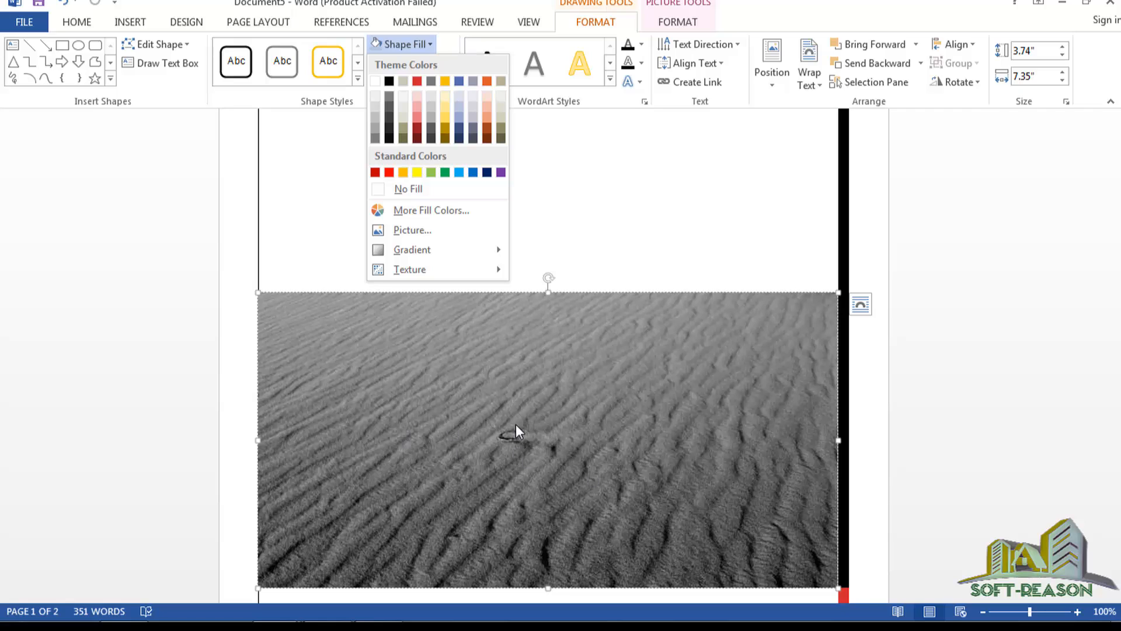
pyautogui.click(619, 208)
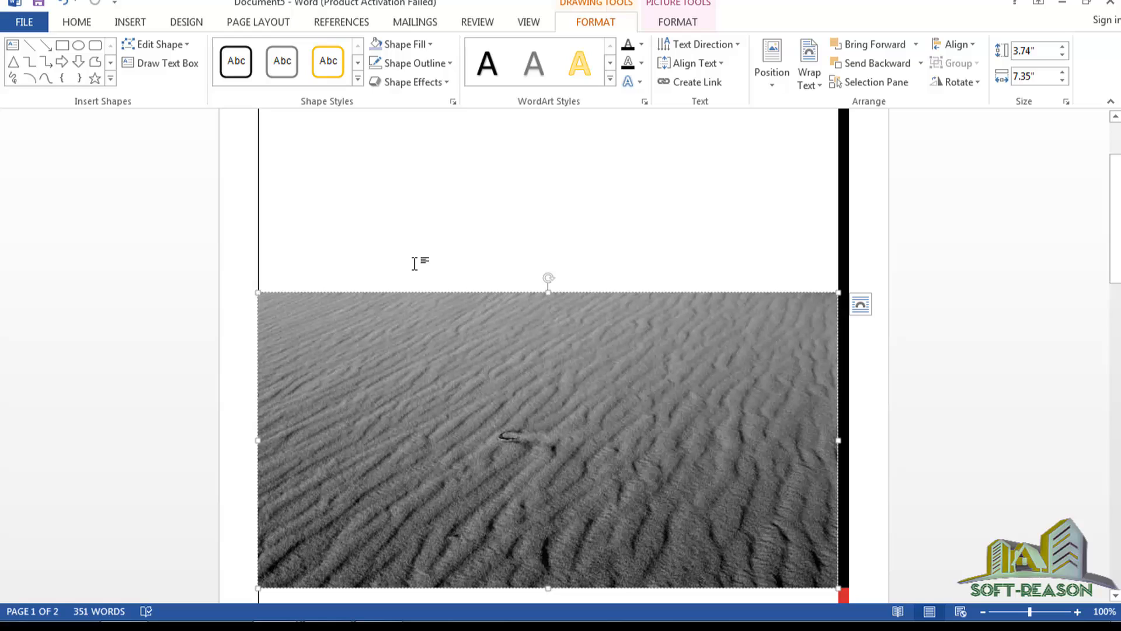
pyautogui.click(131, 23)
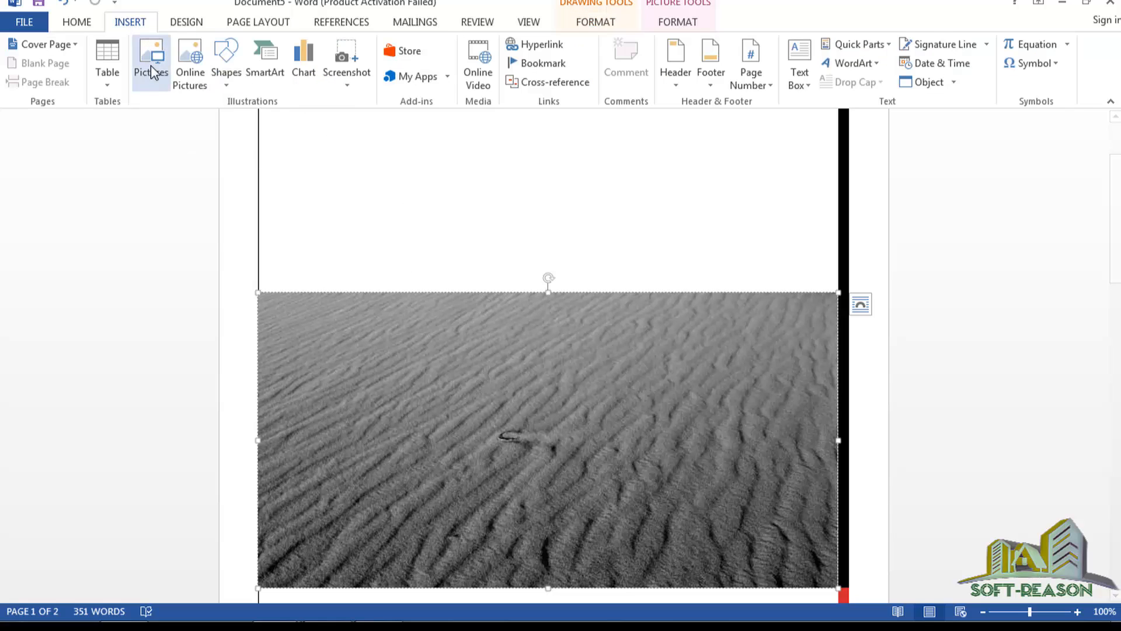
# Insert 3D COVER.bmp above the sand, giving a 7" by 3.88" building render.
pyautogui.scroll(3, 465, 259)
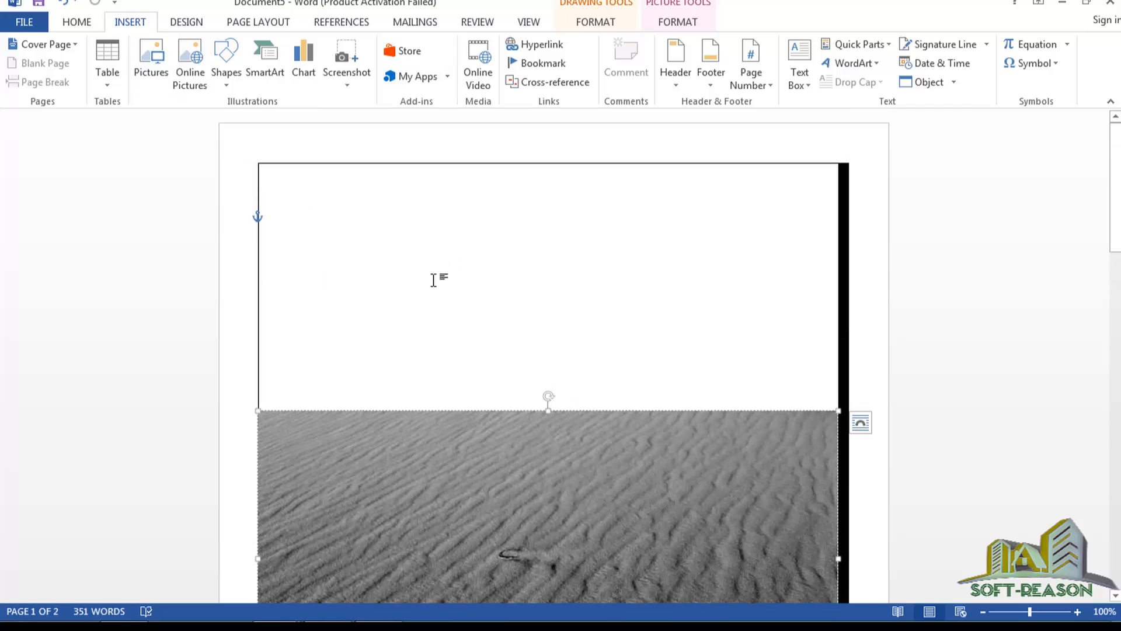
pyautogui.click(480, 265)
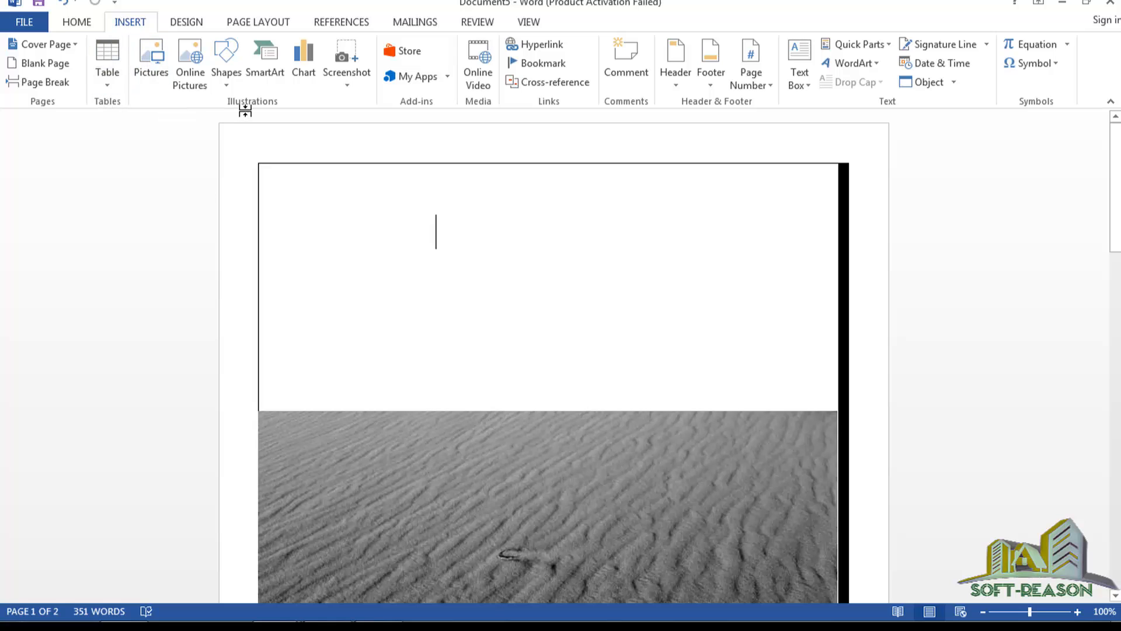
pyautogui.click(150, 61)
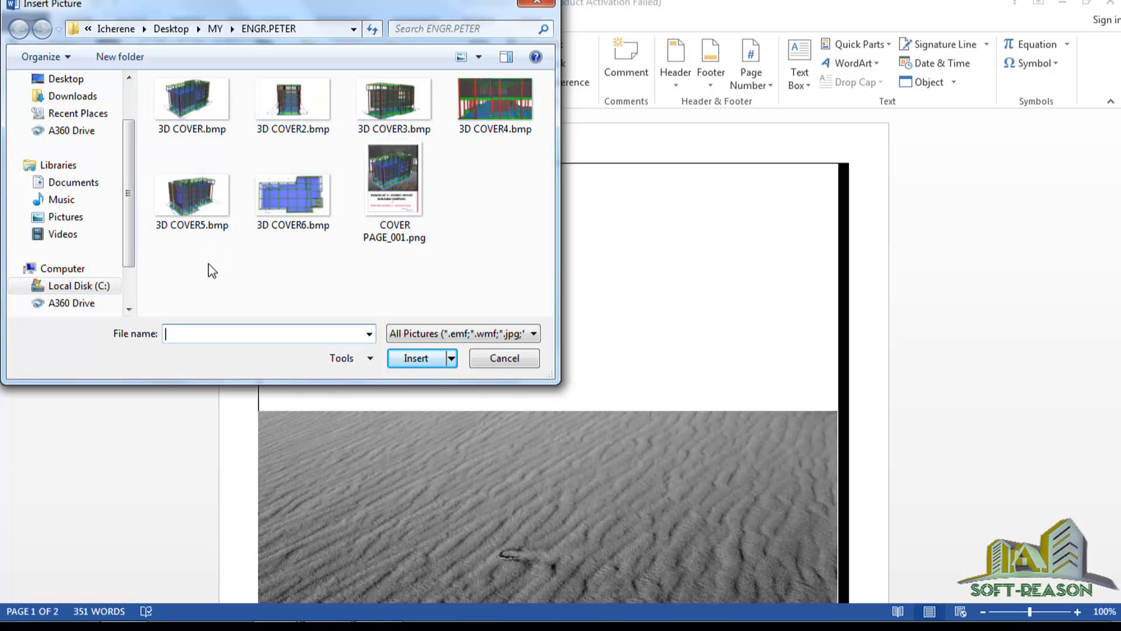
pyautogui.click(188, 111)
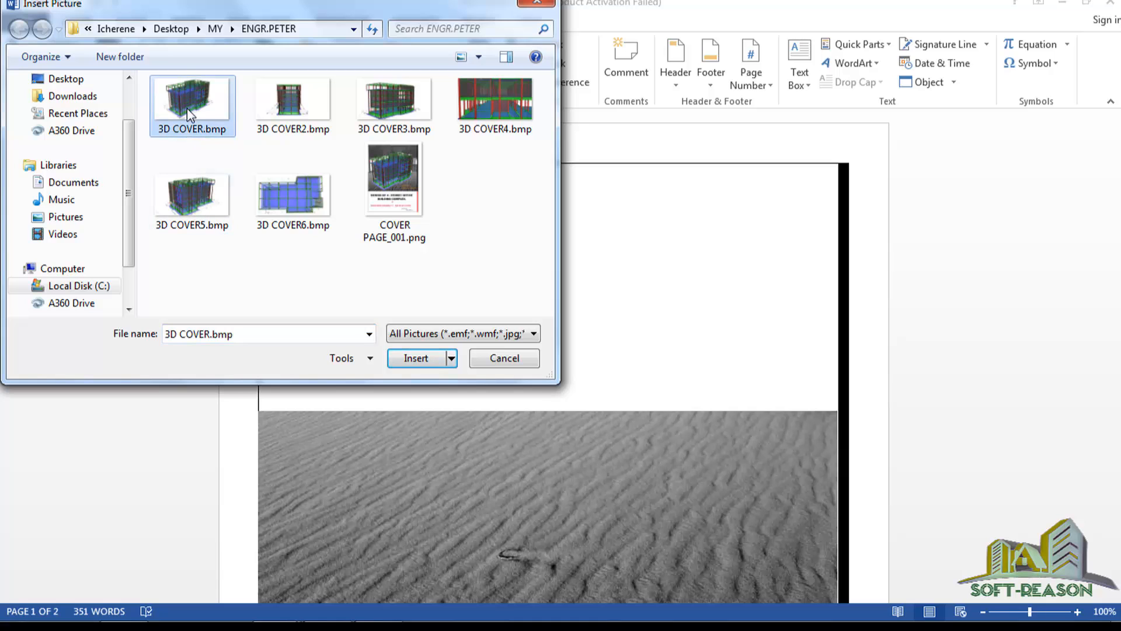
pyautogui.click(415, 358)
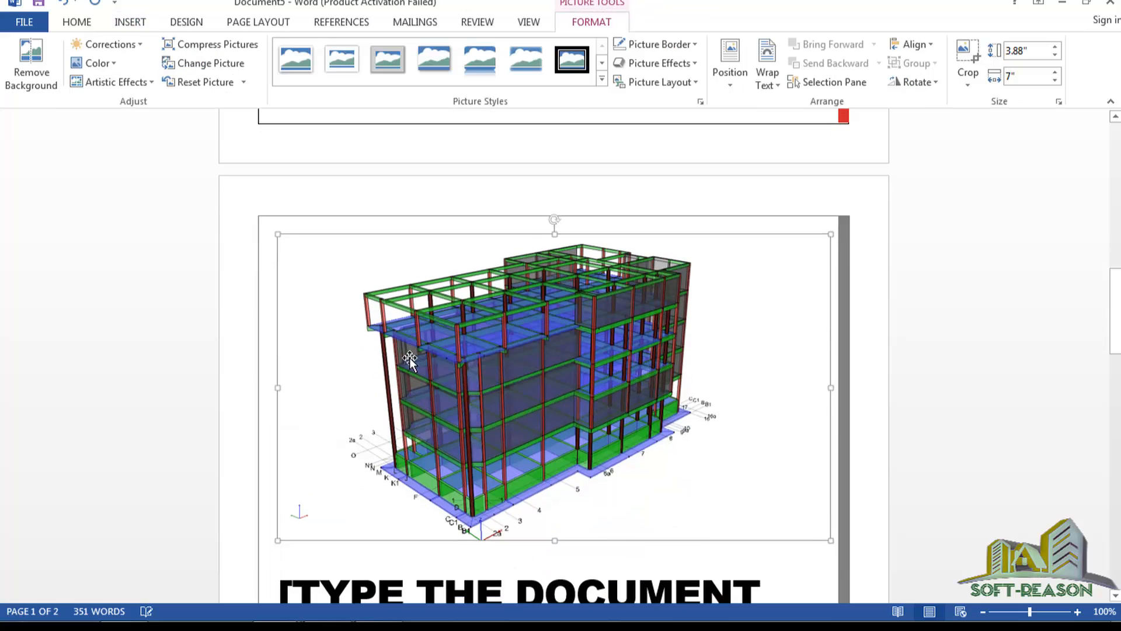
pyautogui.scroll(5, 514, 365)
pyautogui.scroll(-3, 538, 371)
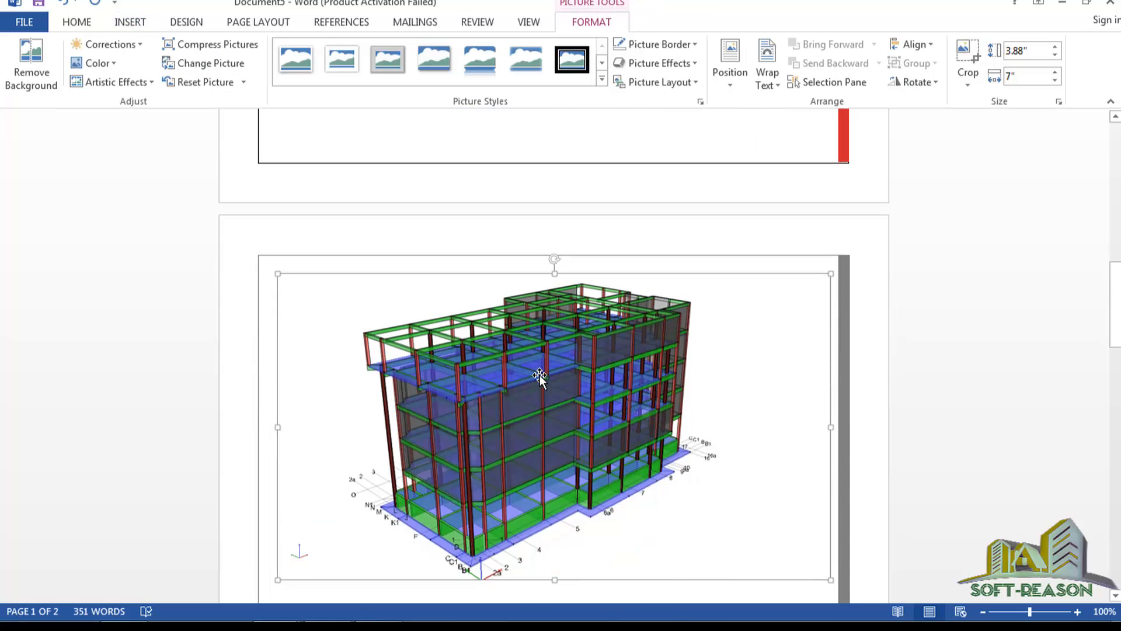
pyautogui.scroll(1, 581, 371)
pyautogui.scroll(-1, 569, 368)
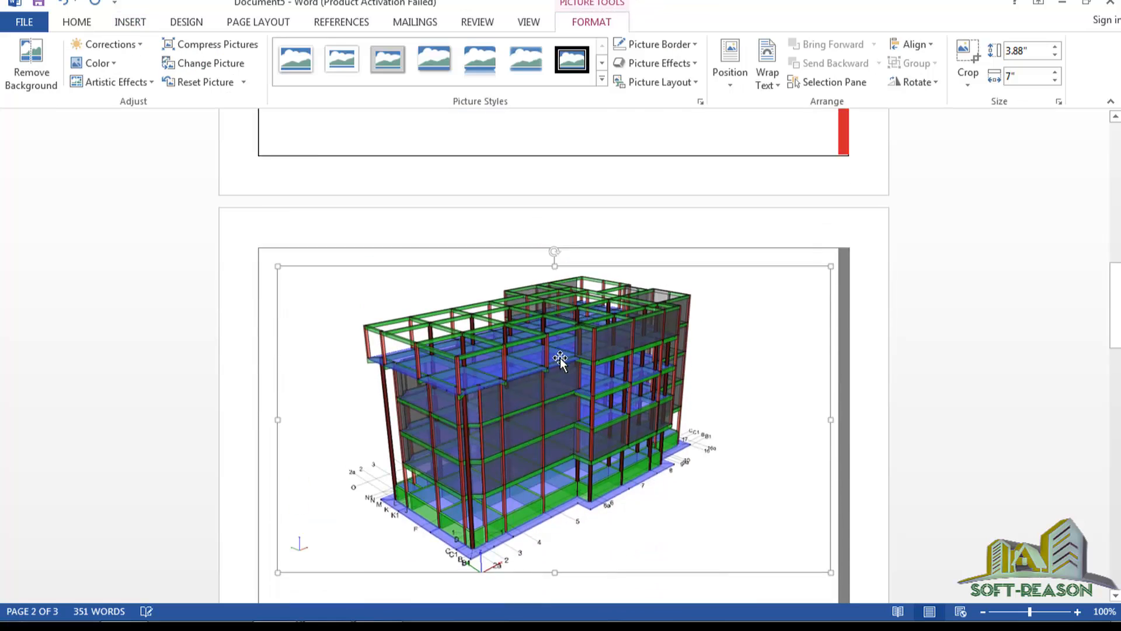
pyautogui.scroll(6, 558, 350)
pyautogui.scroll(3, 504, 196)
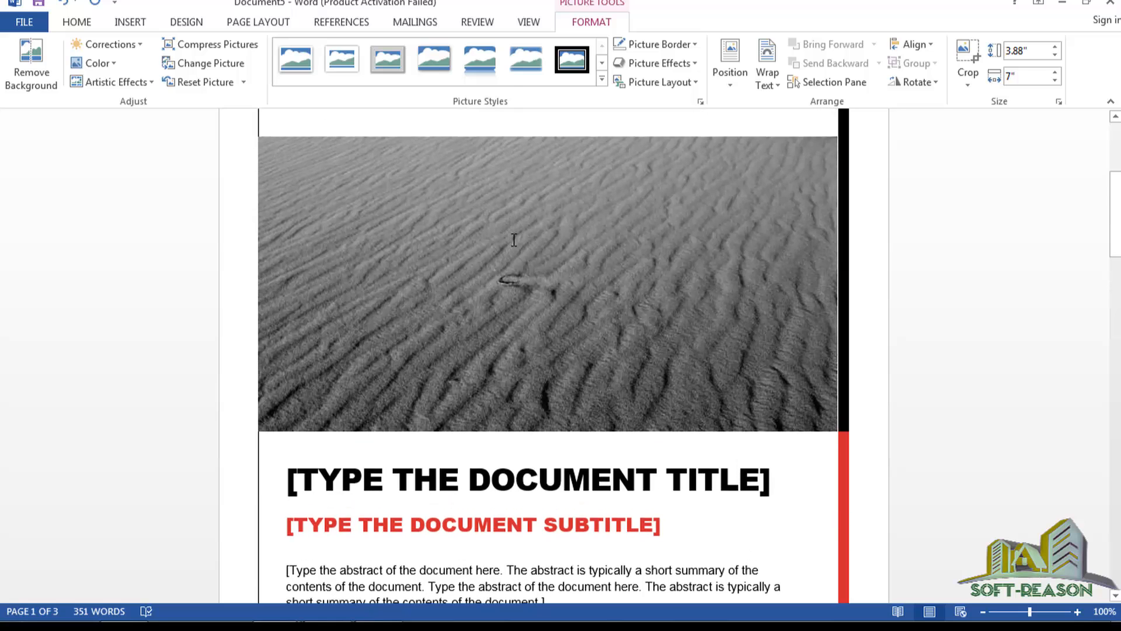
pyautogui.scroll(-8, 513, 238)
pyautogui.scroll(-3, 568, 436)
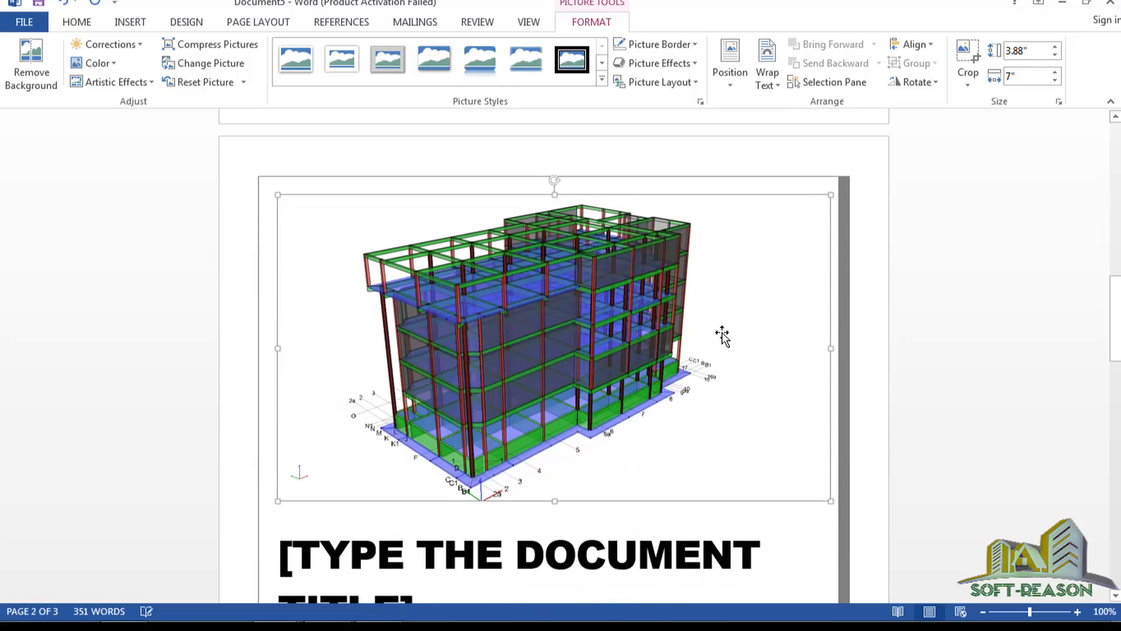
# Give the building render Top and Bottom wrapping so it sits atop the cover over the sand.
pyautogui.click(851, 211)
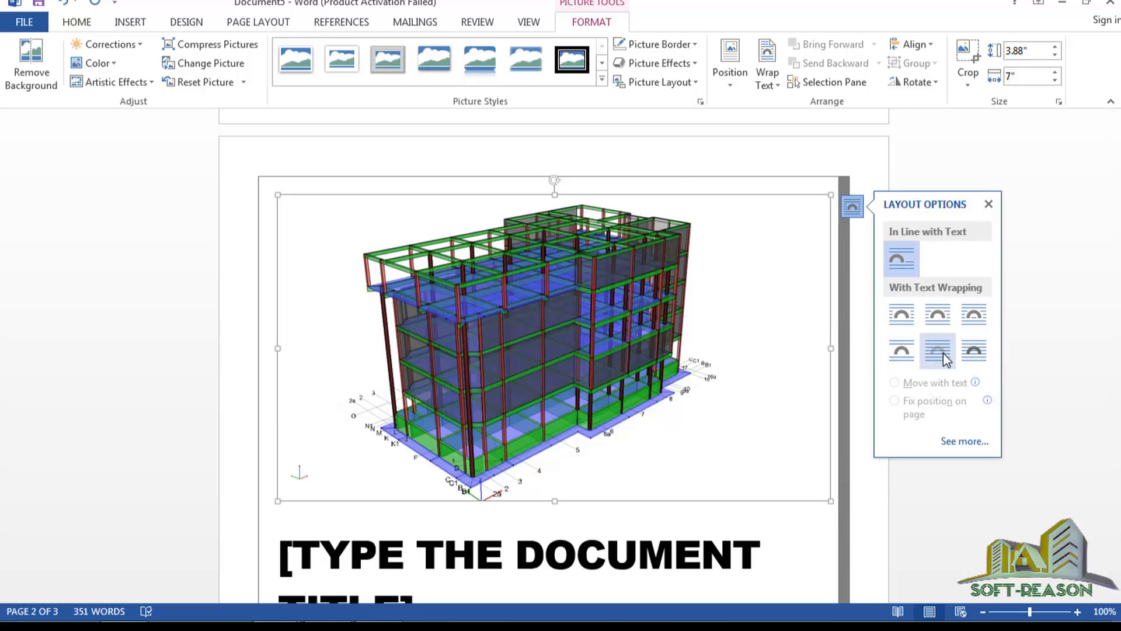
pyautogui.click(900, 352)
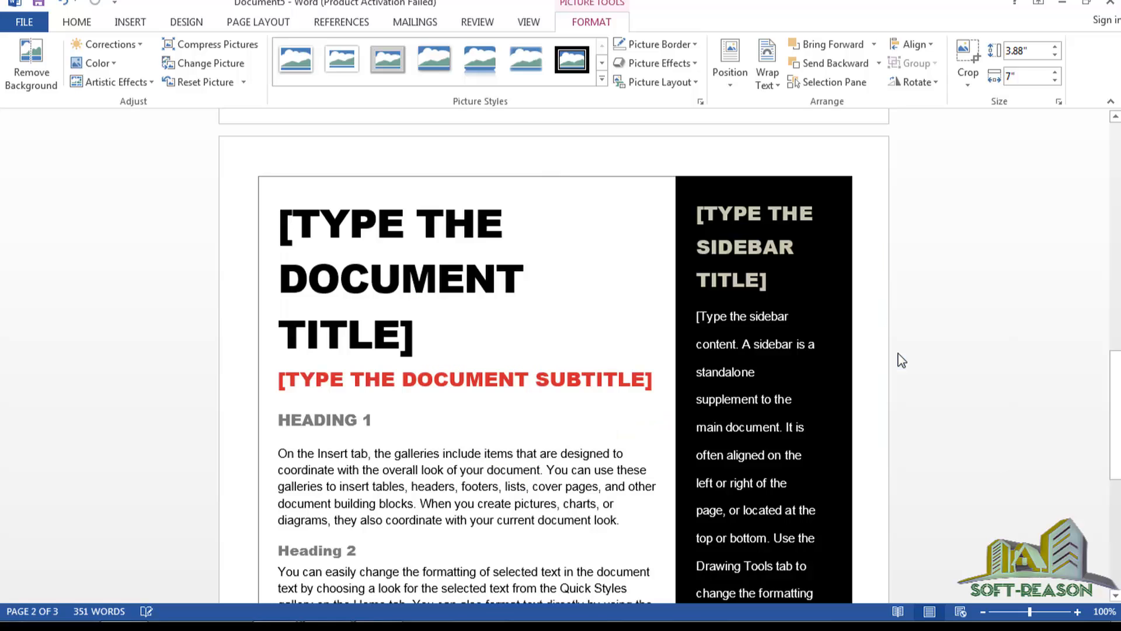
pyautogui.scroll(15, 611, 413)
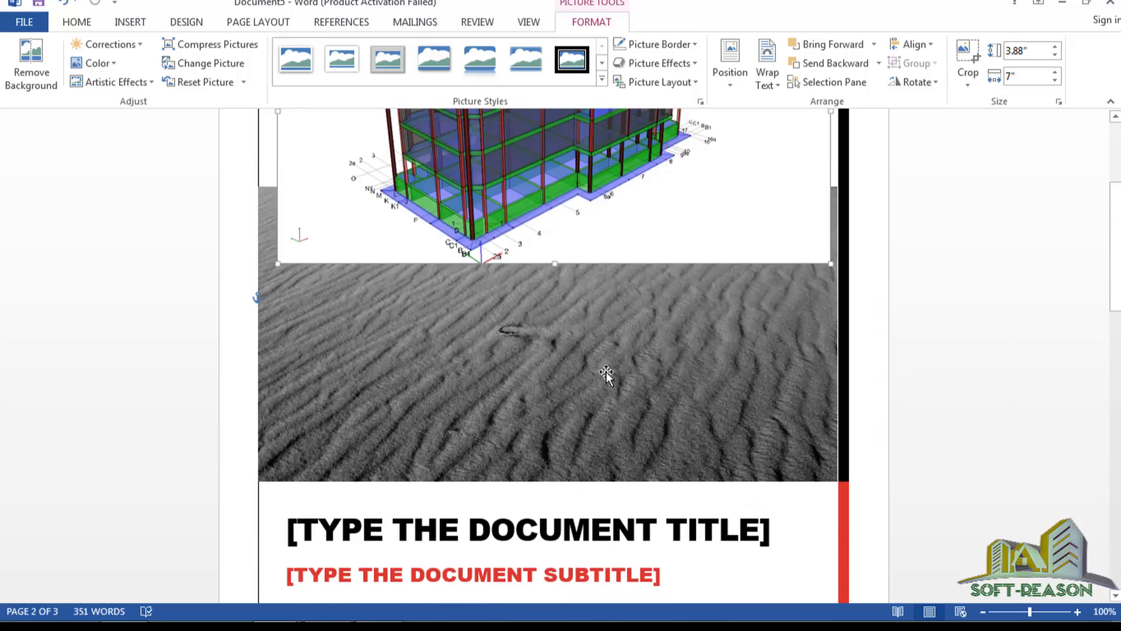
pyautogui.scroll(3, 539, 320)
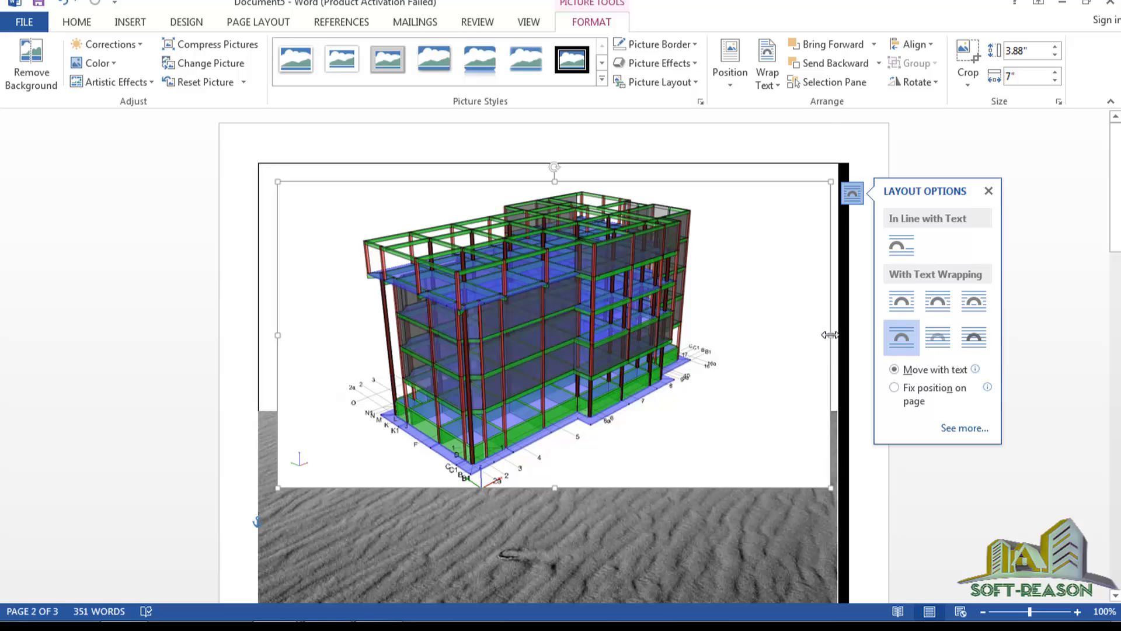
# Trim the render's blank sides to 3.88 × 4.71 inches and move it left onto the sand's top edge.
pyautogui.moveTo(830, 334)
pyautogui.mouseDown()
pyautogui.moveTo(751, 335)
pyautogui.moveTo(832, 338)
pyautogui.mouseUp()
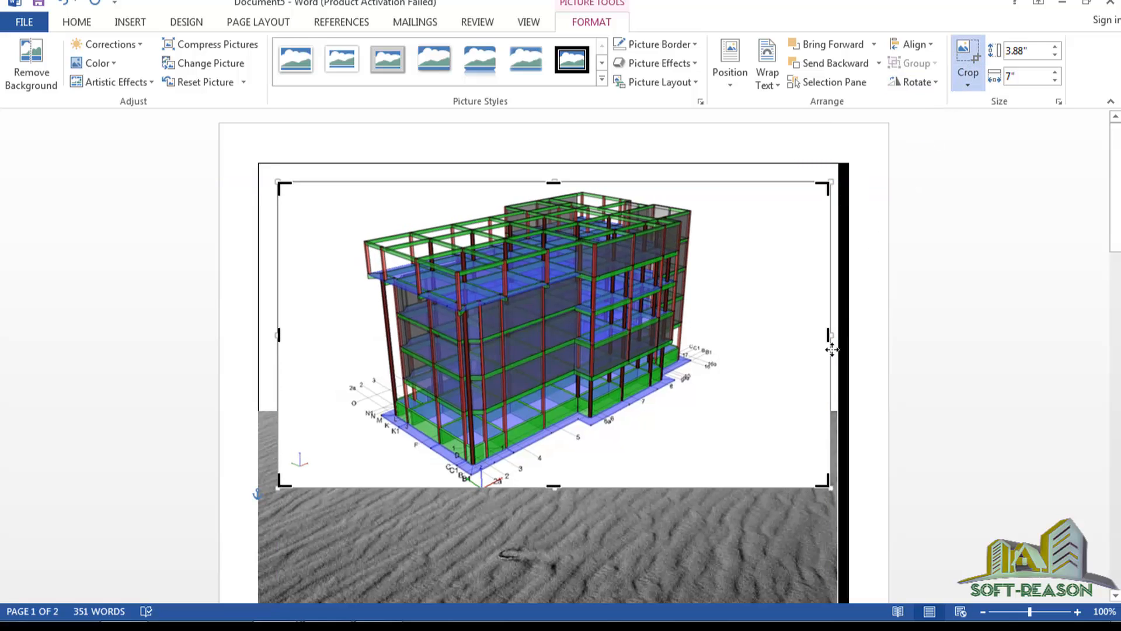
pyautogui.moveTo(829, 334); pyautogui.dragTo(718, 344)
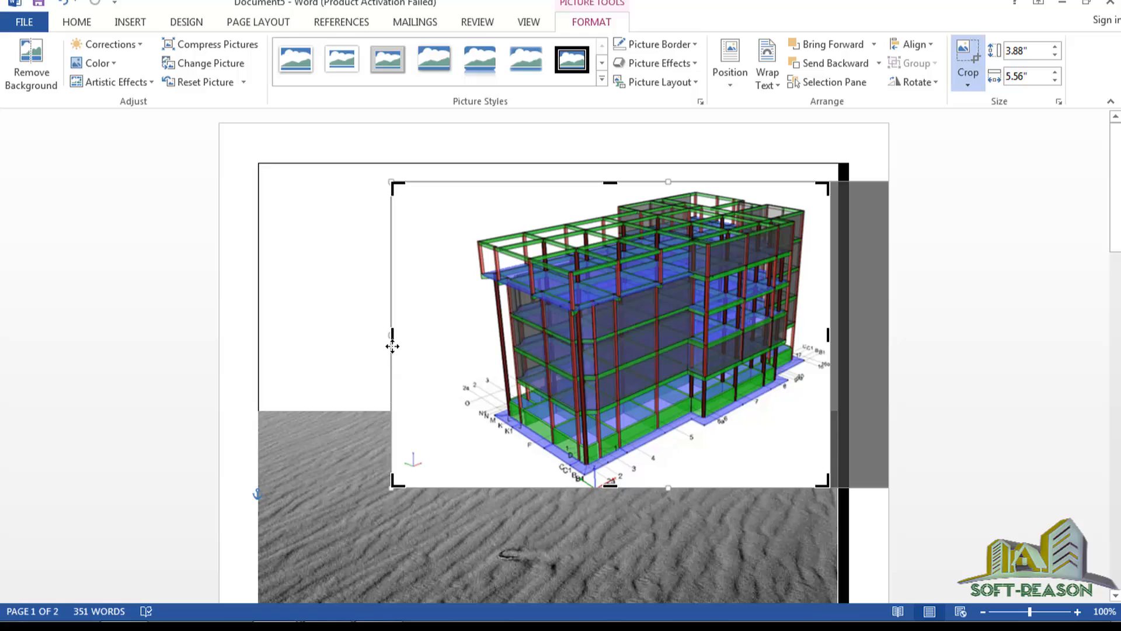
pyautogui.moveTo(391, 335); pyautogui.dragTo(459, 350)
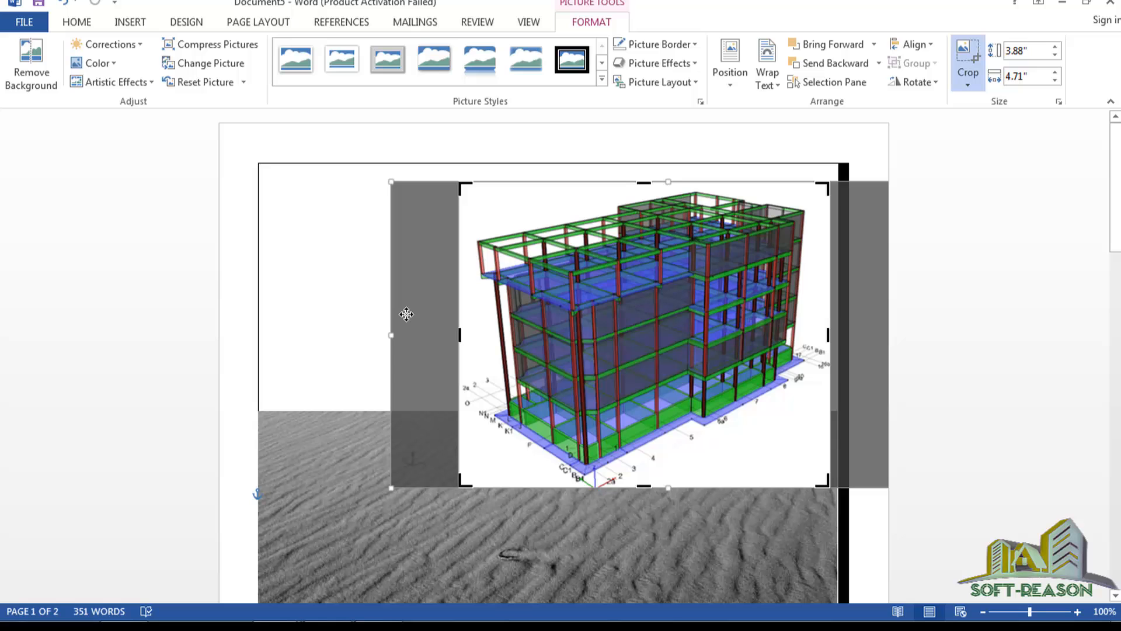
pyautogui.click(361, 322)
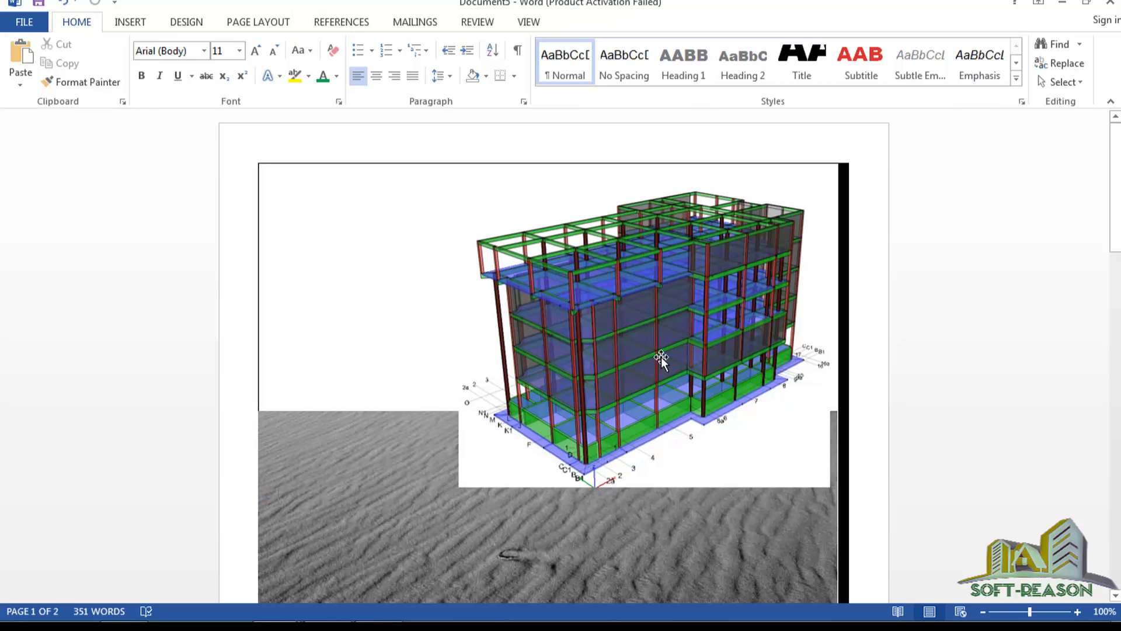
pyautogui.moveTo(662, 356); pyautogui.dragTo(561, 322)
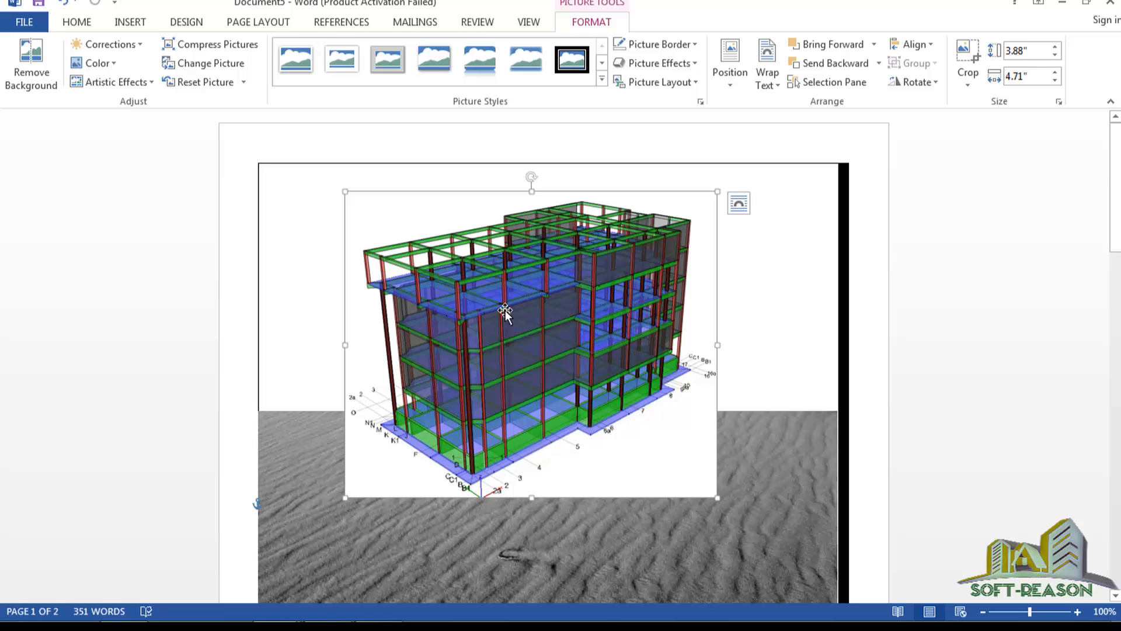
# Remove the render's white background, keeping the whole building from roof to base and side to side.
pyautogui.click(32, 69)
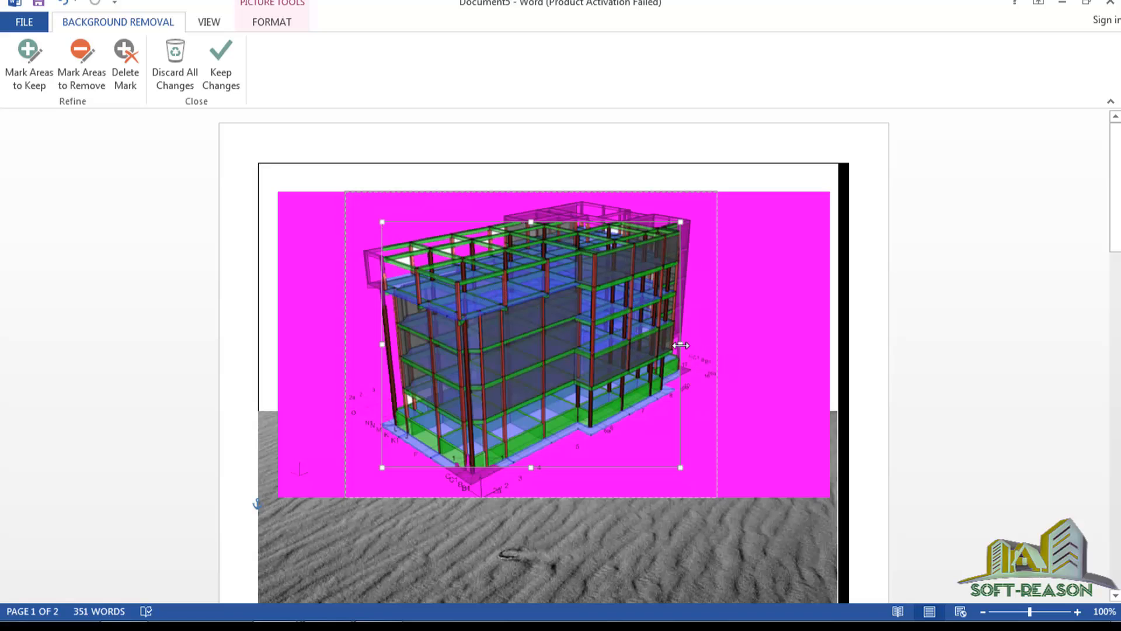
pyautogui.moveTo(679, 345); pyautogui.dragTo(701, 344)
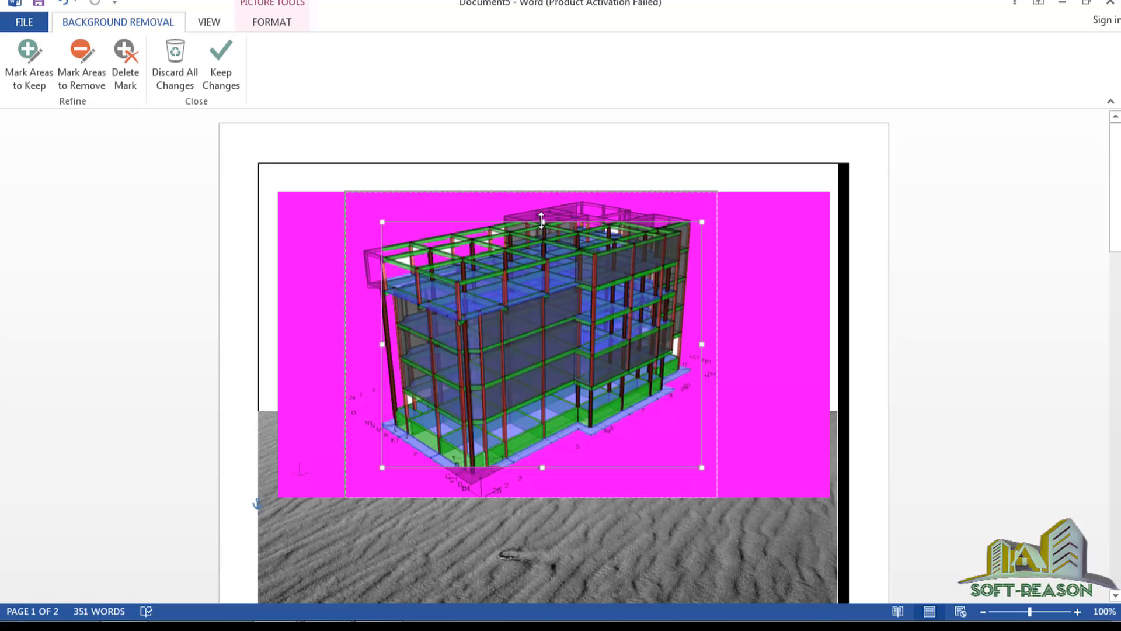
pyautogui.moveTo(542, 219)
pyautogui.mouseDown()
pyautogui.moveTo(542, 196)
pyautogui.moveTo(561, 222)
pyautogui.mouseUp()
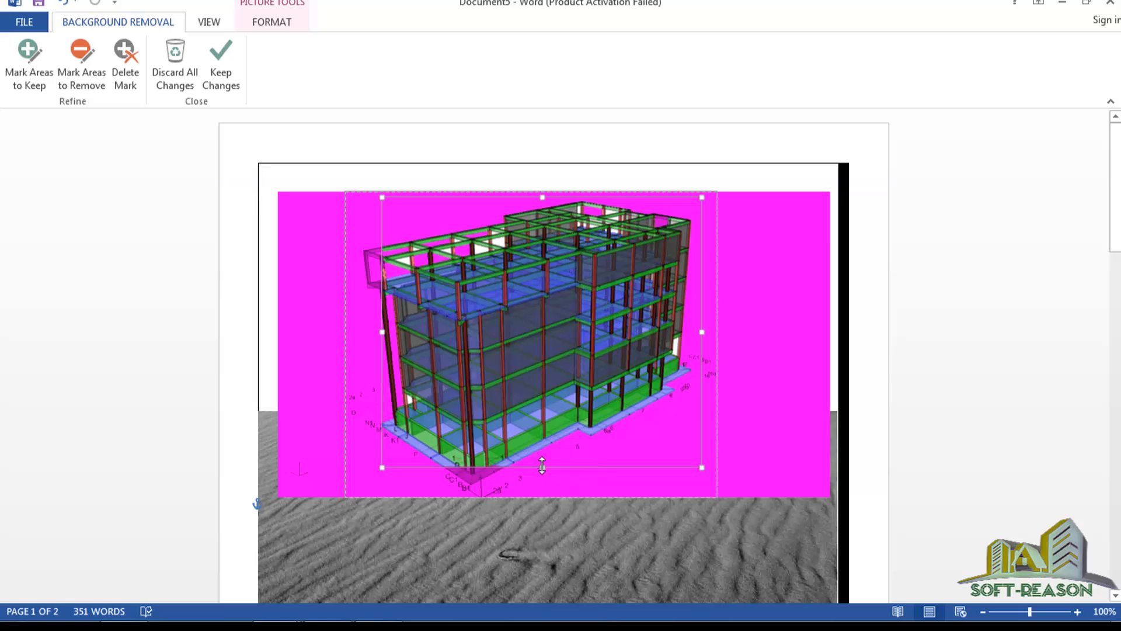
pyautogui.moveTo(542, 465); pyautogui.dragTo(543, 490)
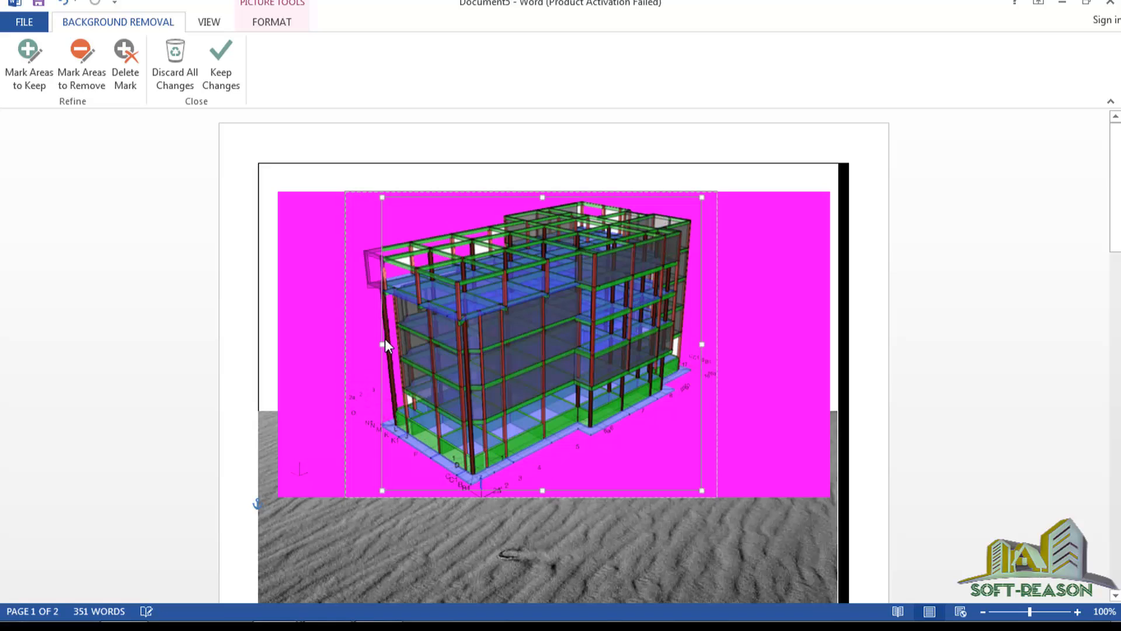
pyautogui.moveTo(374, 339); pyautogui.dragTo(351, 330)
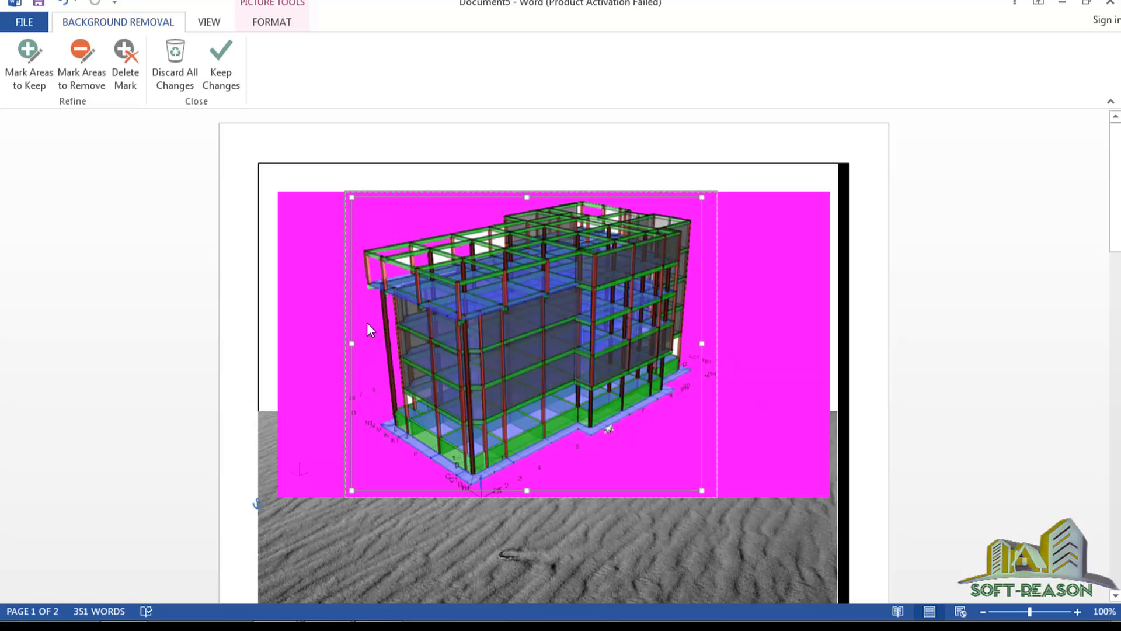
pyautogui.click(227, 87)
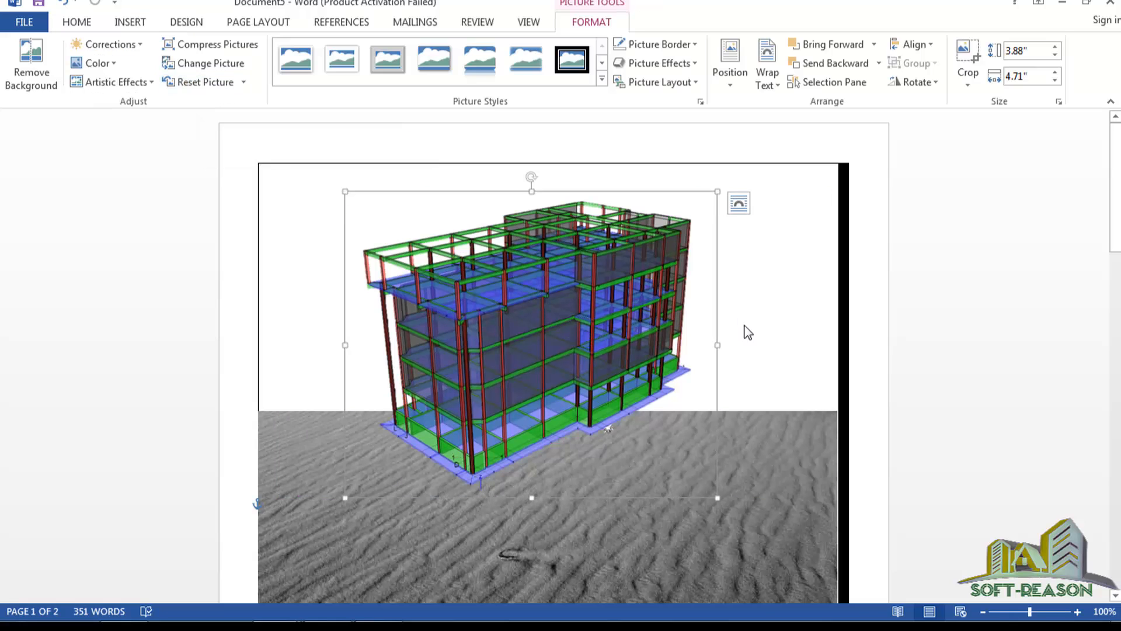
# Set the building render's text wrapping to Top and Bottom after trying Behind Text.
pyautogui.scroll(-1, 587, 285)
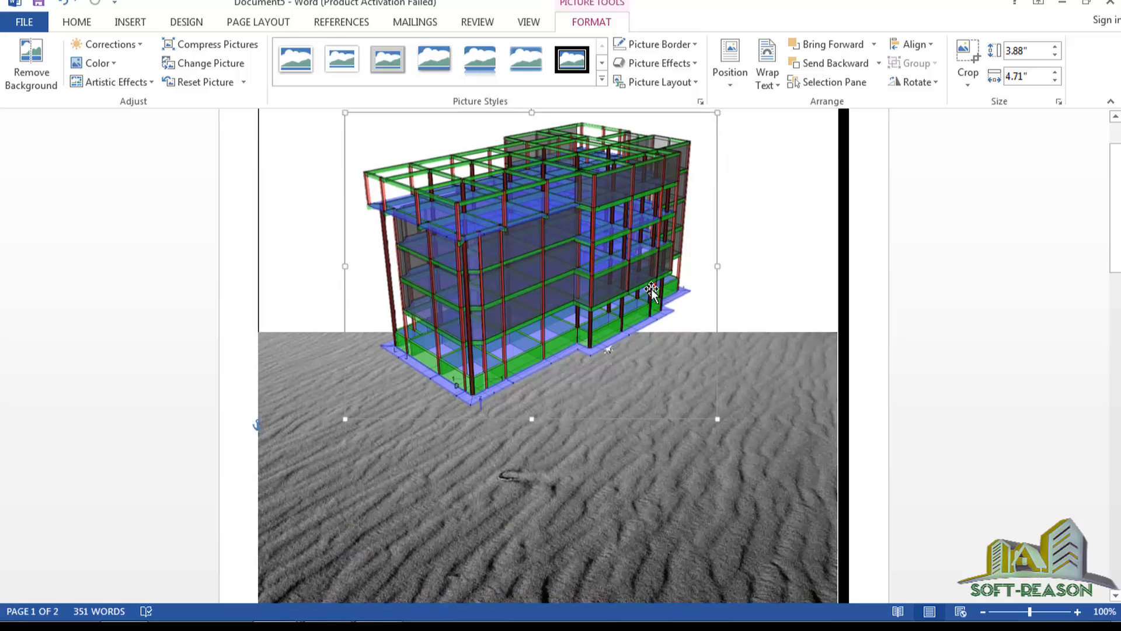
pyautogui.scroll(1, 621, 306)
pyautogui.scroll(-2, 676, 371)
pyautogui.scroll(-1, 626, 293)
pyautogui.scroll(2, 541, 195)
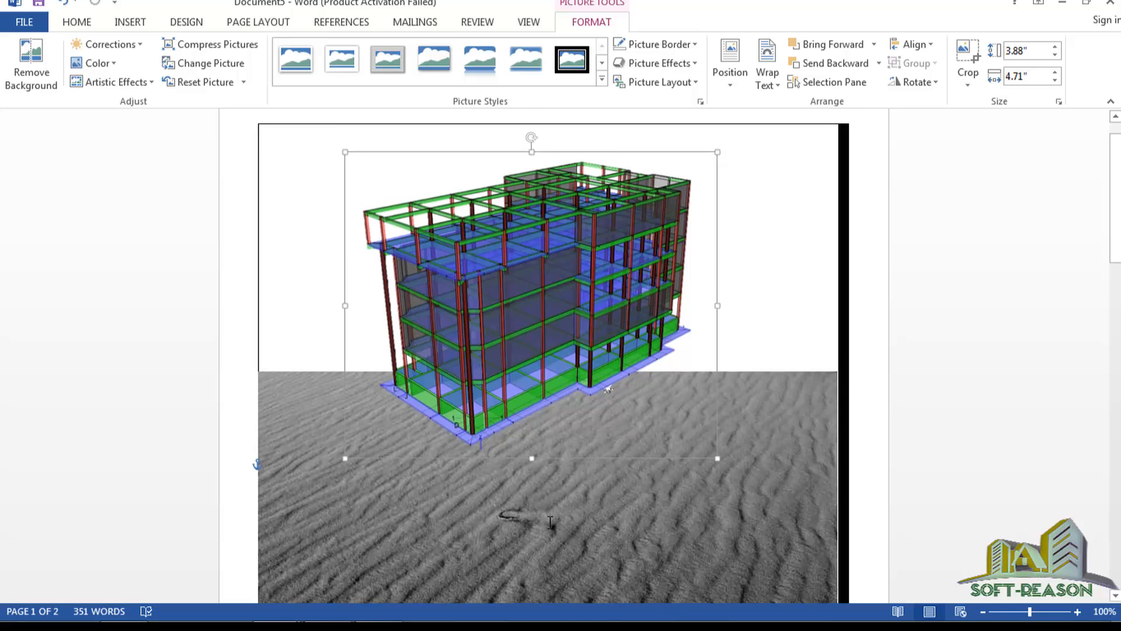
pyautogui.scroll(-2, 548, 526)
pyautogui.scroll(2, 569, 467)
pyautogui.scroll(1, 574, 456)
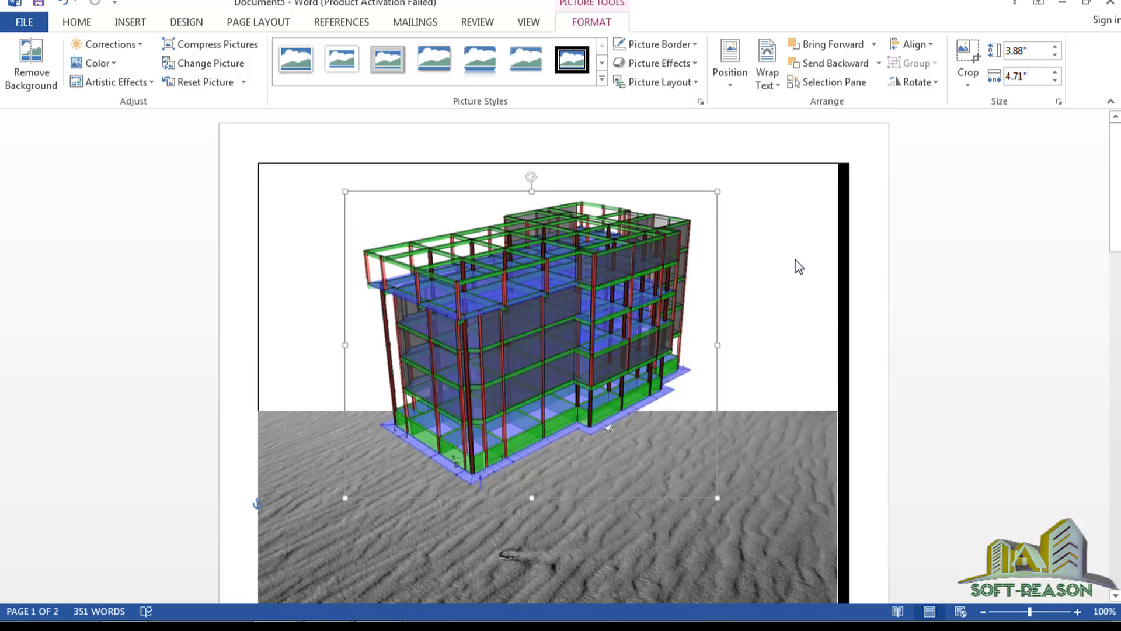
pyautogui.click(738, 204)
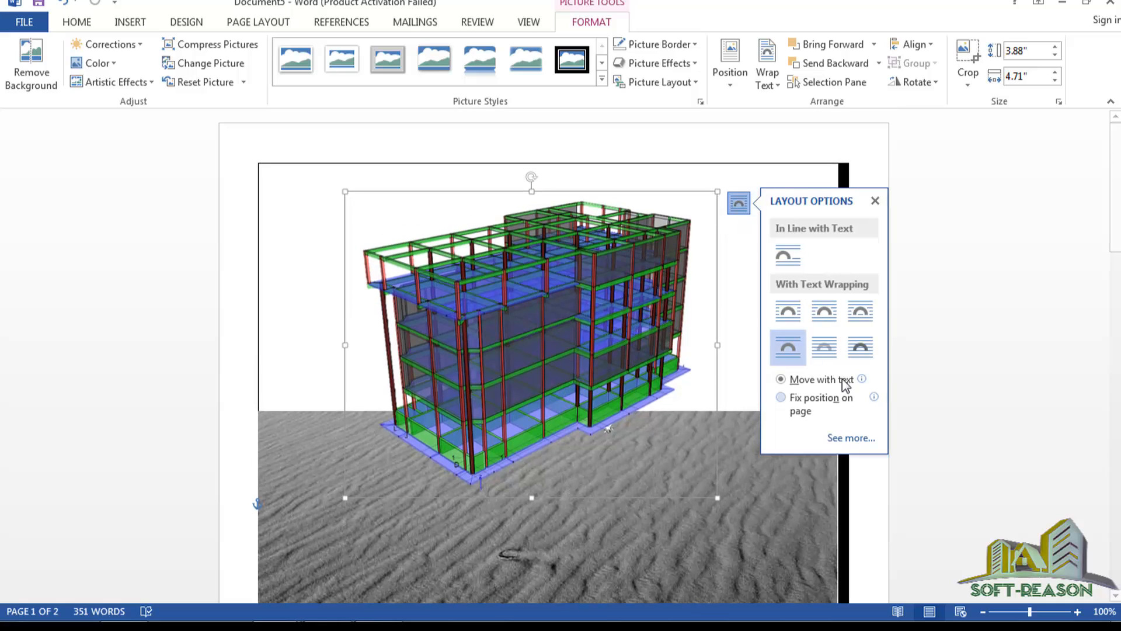
pyautogui.click(825, 349)
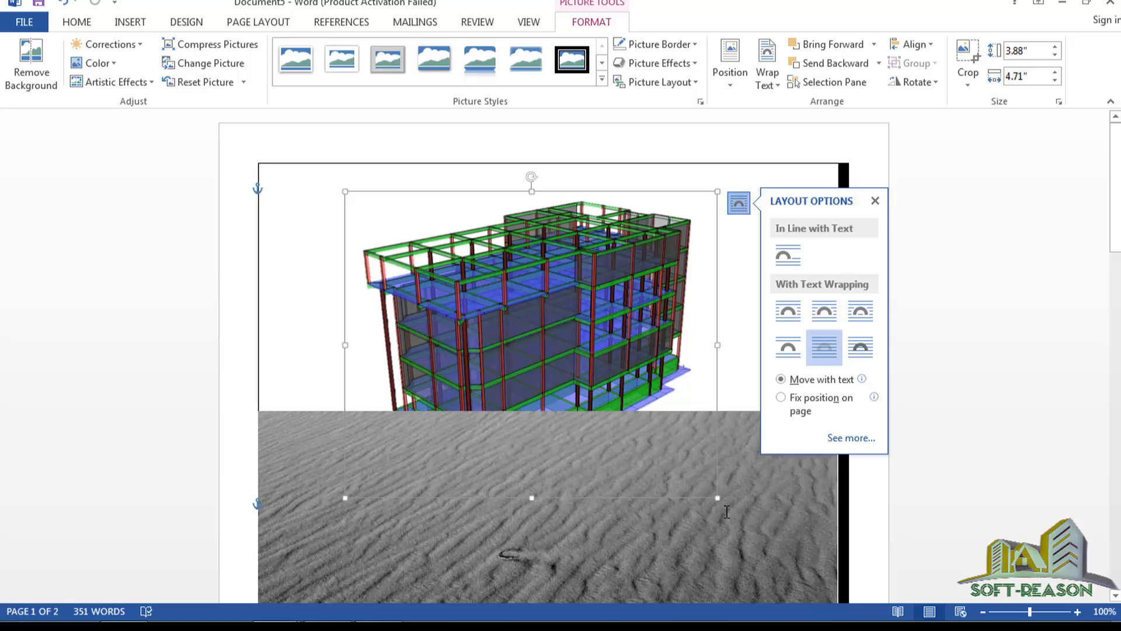
pyautogui.click(787, 350)
pyautogui.click(568, 318)
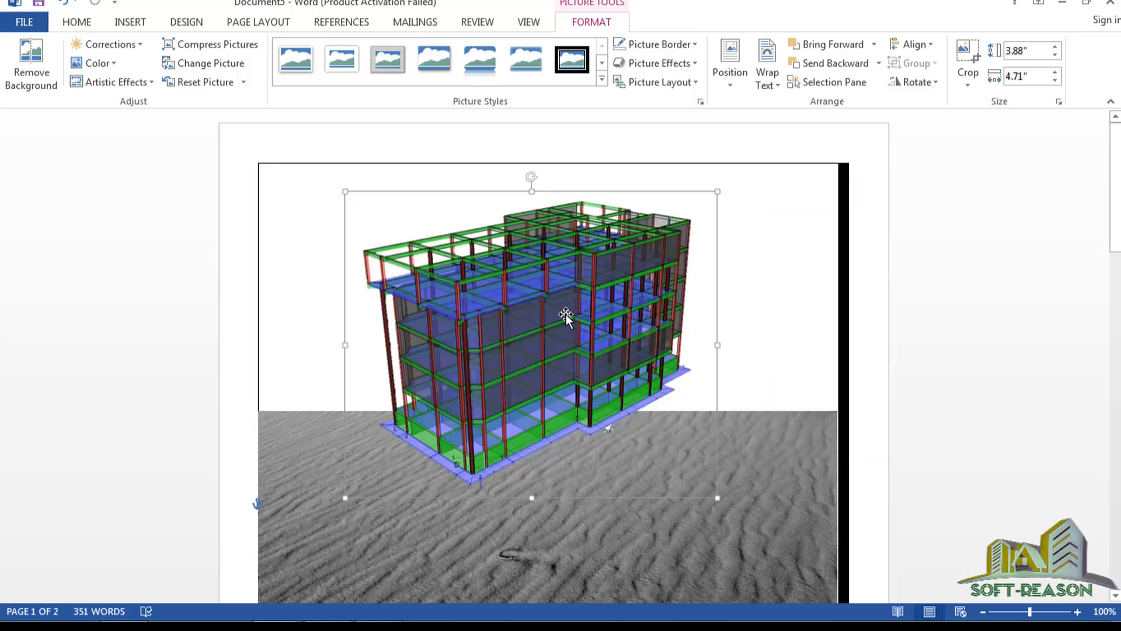
# Drag the building render down so it stands on the rippled sand, with blank space above.
pyautogui.scroll(-2, 609, 447)
pyautogui.scroll(2, 609, 448)
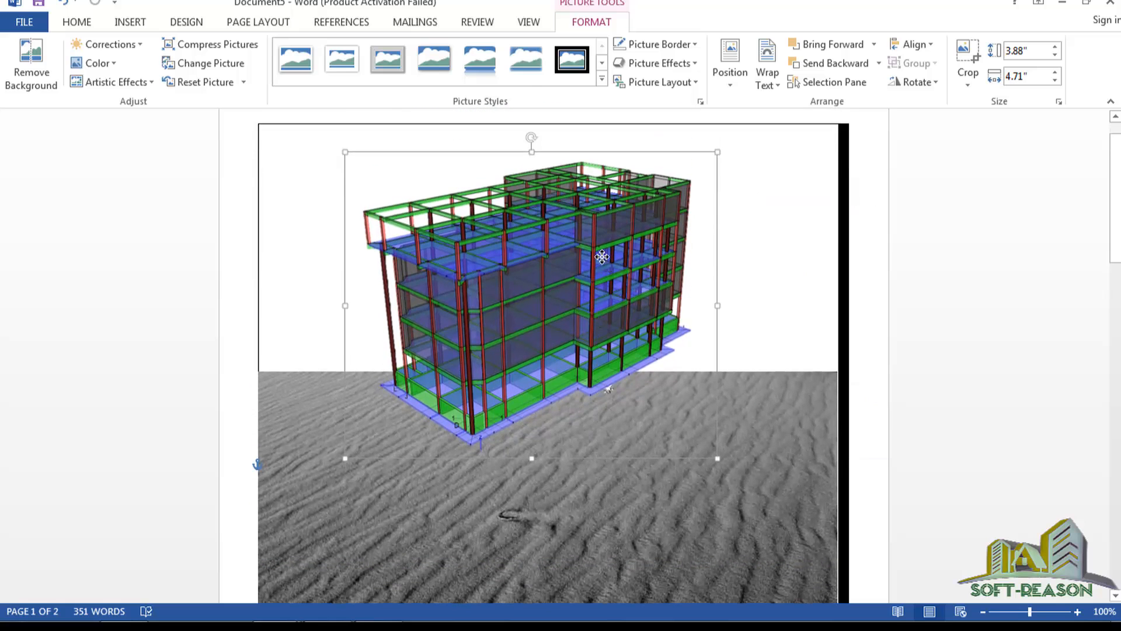
pyautogui.moveTo(600, 251); pyautogui.dragTo(588, 379)
pyautogui.scroll(-2, 588, 379)
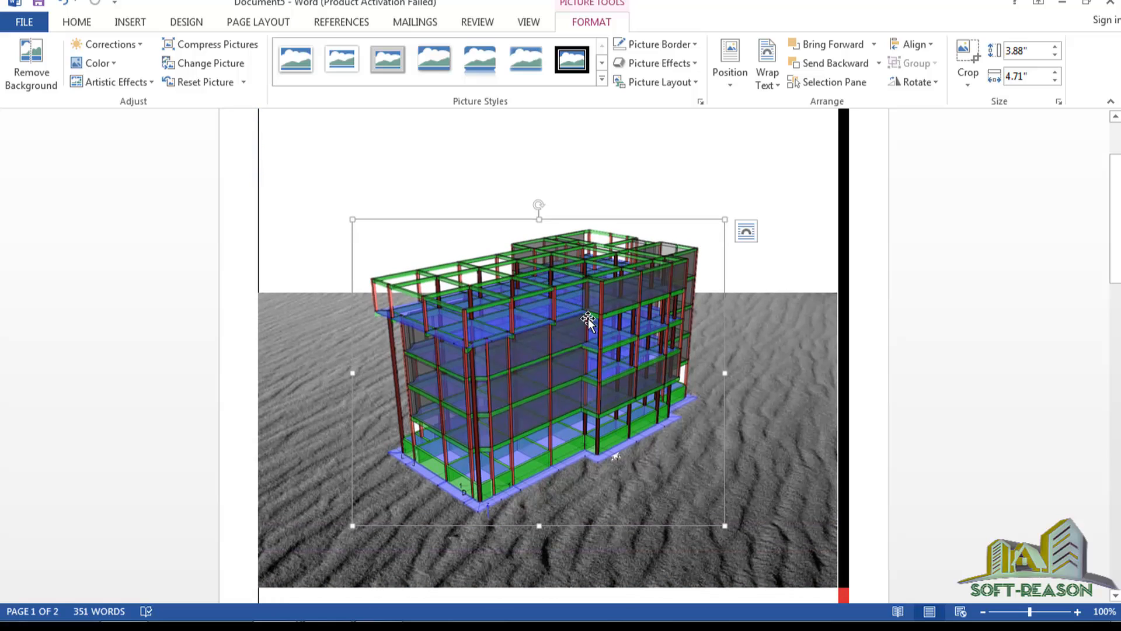
pyautogui.scroll(1, 580, 390)
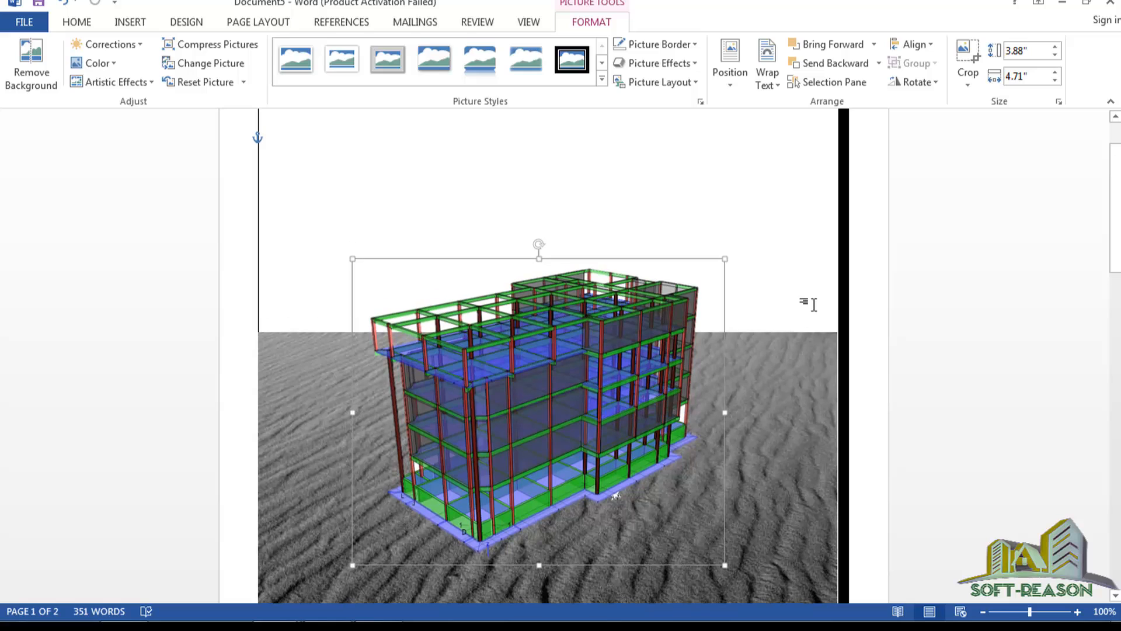
pyautogui.click(783, 282)
pyautogui.scroll(1, 461, 199)
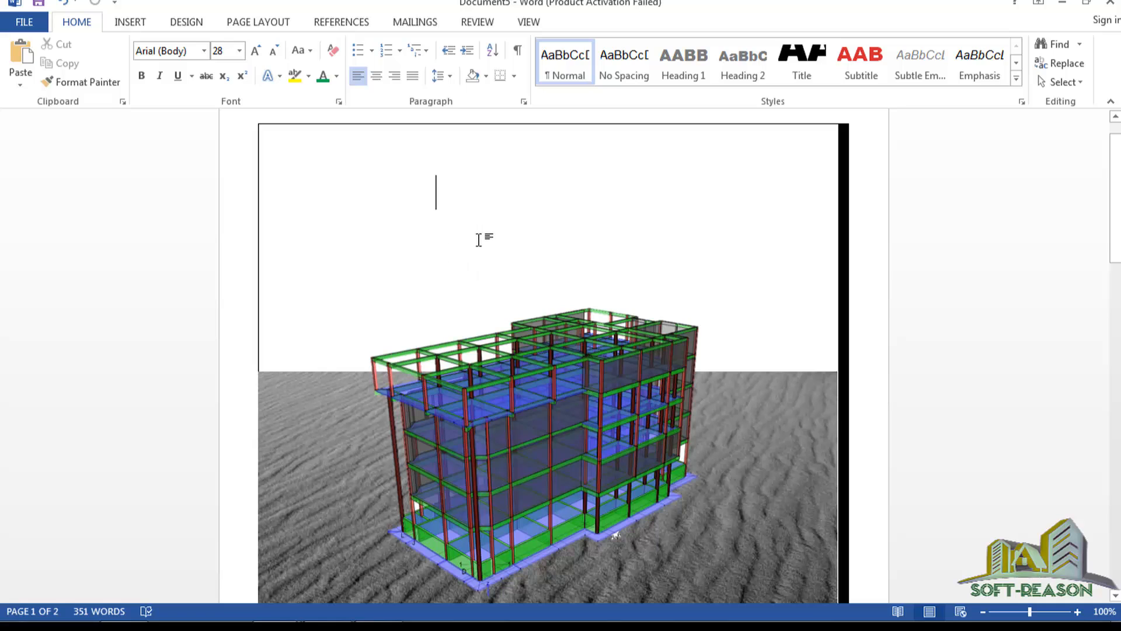
# Insert the 3D COVER4.bmp interior render into the document.
pyautogui.click(140, 24)
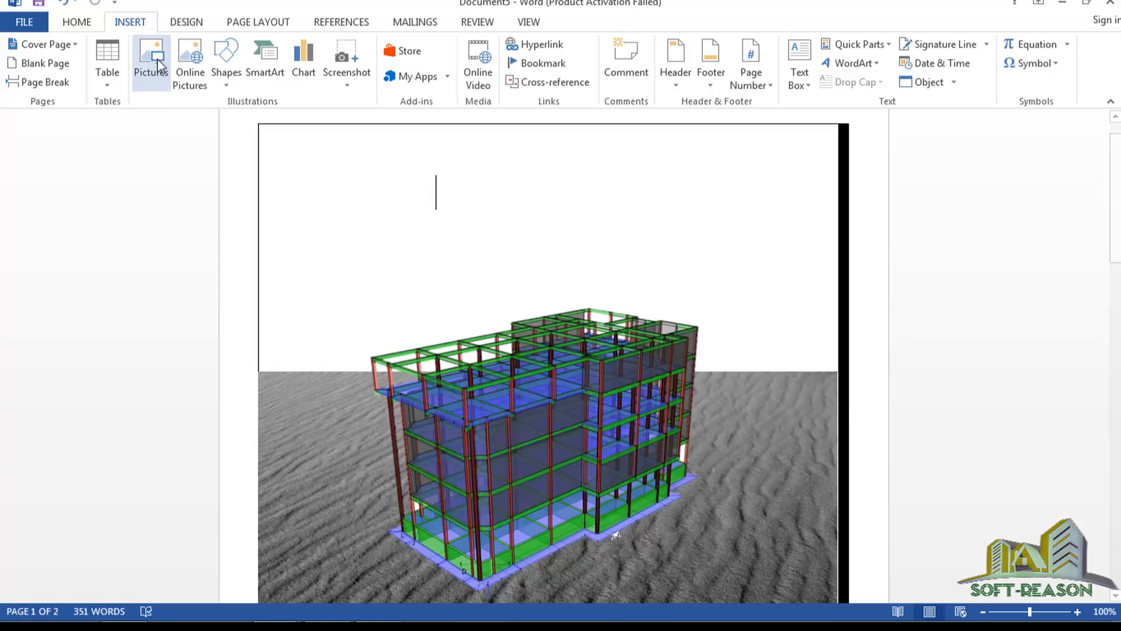
pyautogui.click(157, 65)
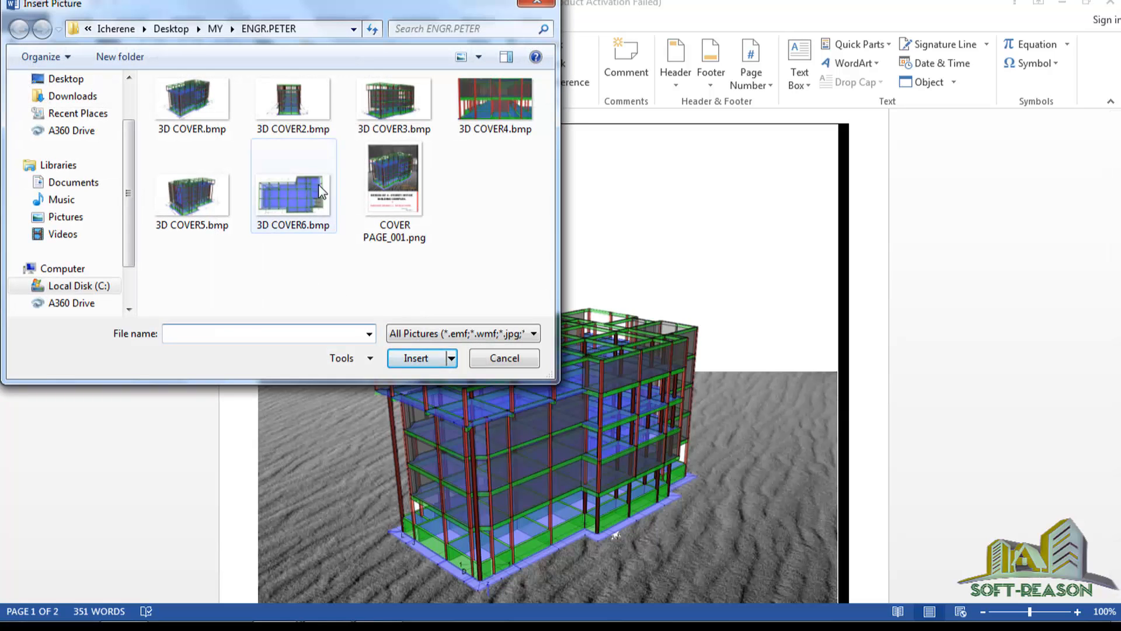
pyautogui.click(493, 101)
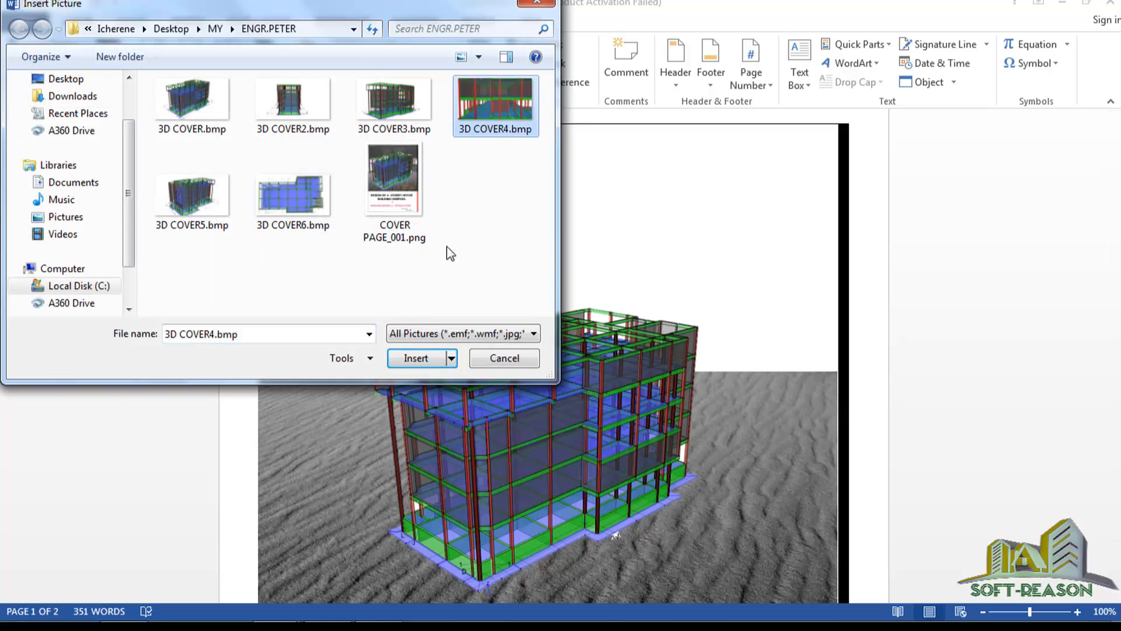
pyautogui.click(417, 364)
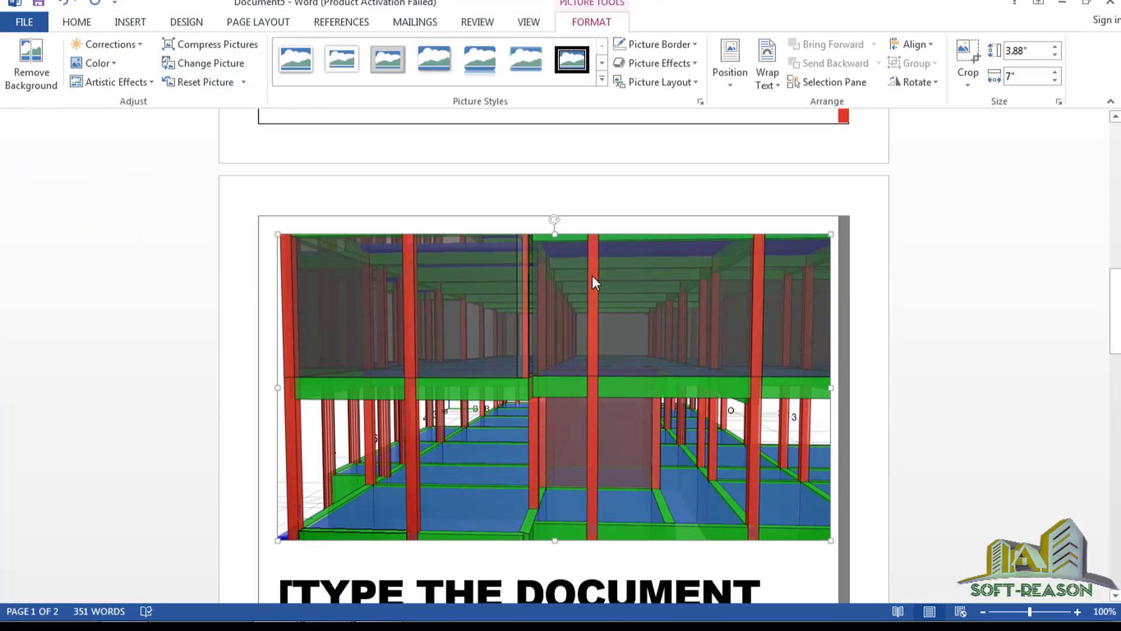
# Set the interior render's text wrapping to Top and Bottom.
pyautogui.scroll(-1, 485, 503)
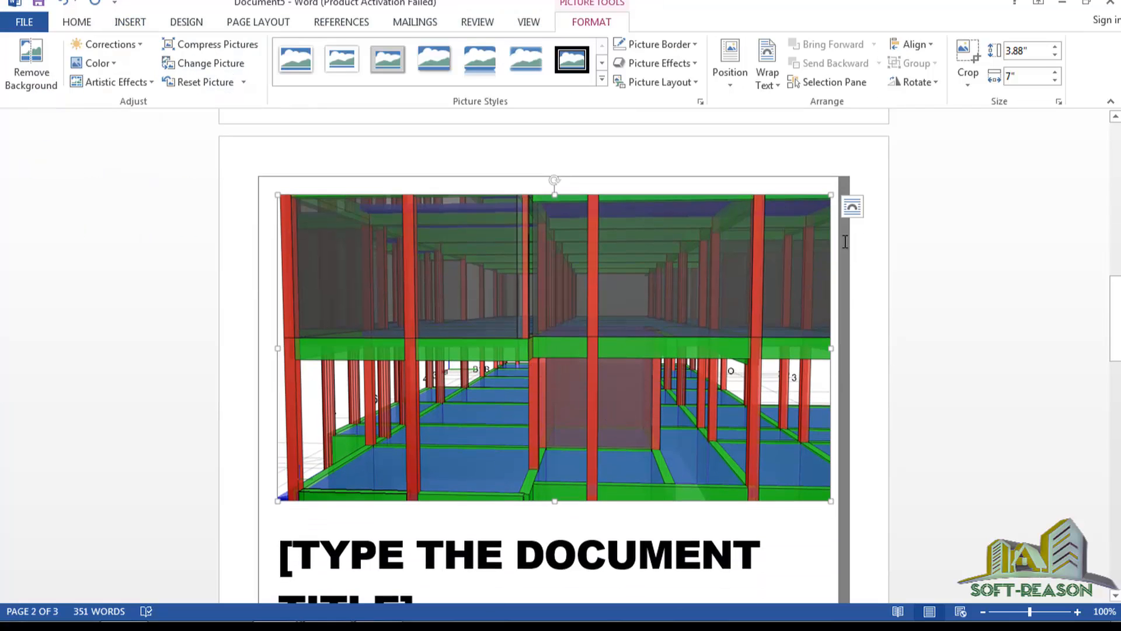
pyautogui.click(852, 208)
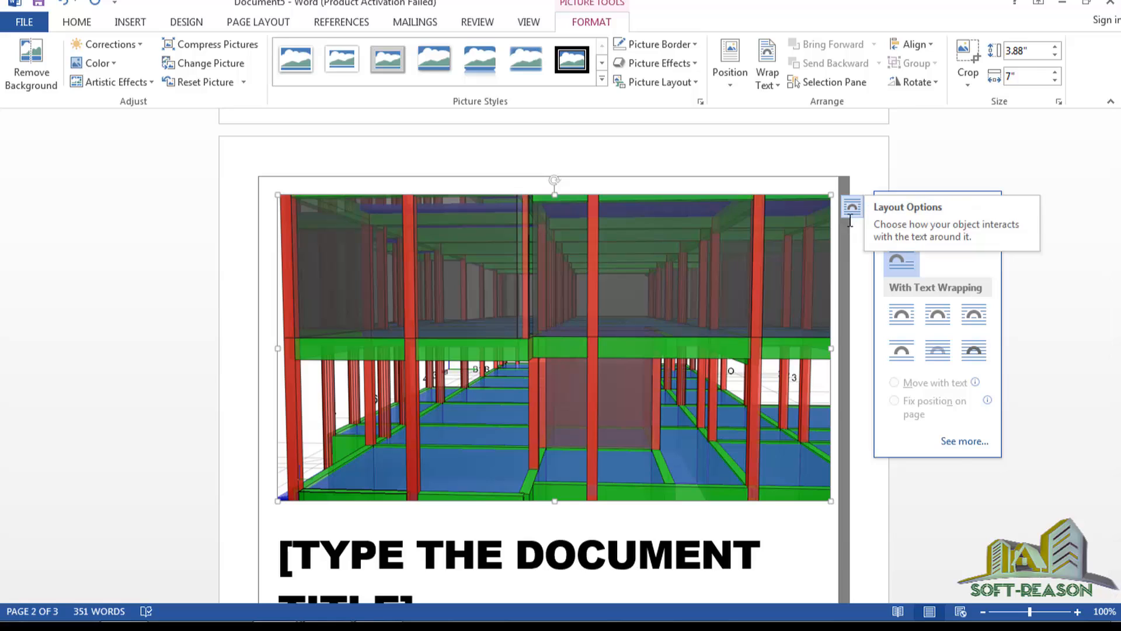
pyautogui.click(914, 361)
# Put the interior render behind the other content and move it to the page's top-left corner.
pyautogui.scroll(8, 626, 337)
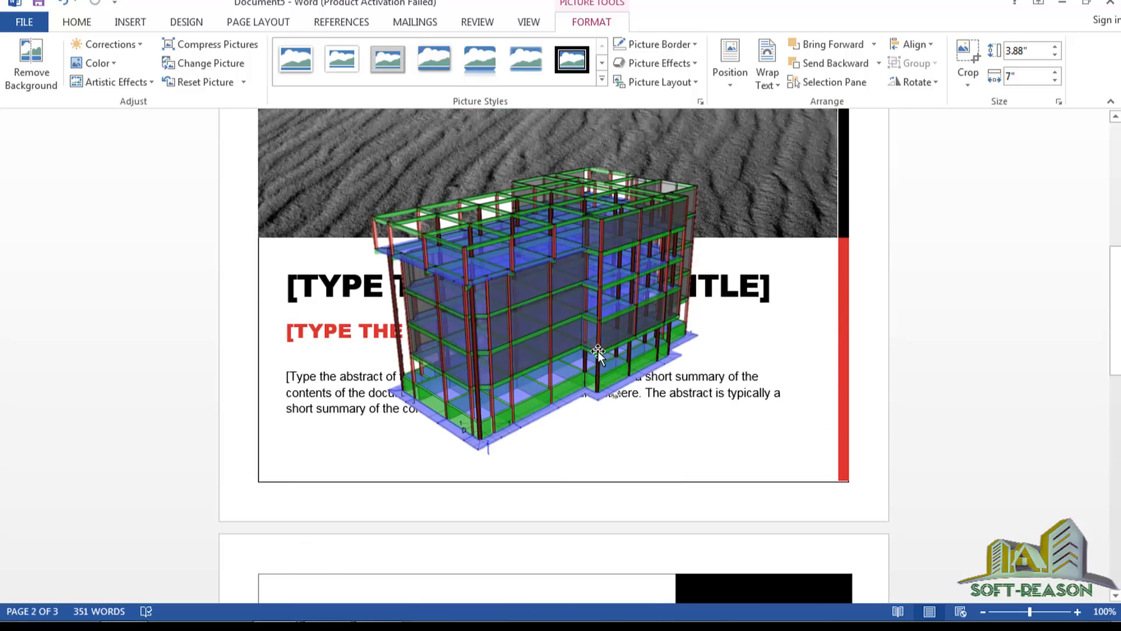
pyautogui.scroll(6, 598, 351)
pyautogui.scroll(-2, 622, 391)
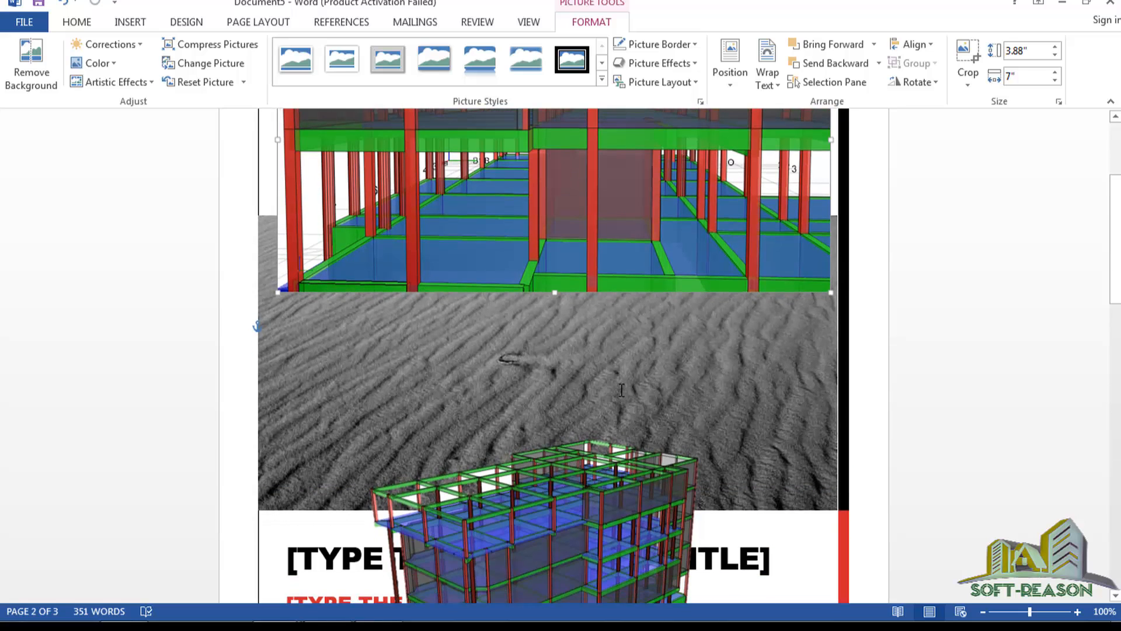
pyautogui.scroll(5, 622, 390)
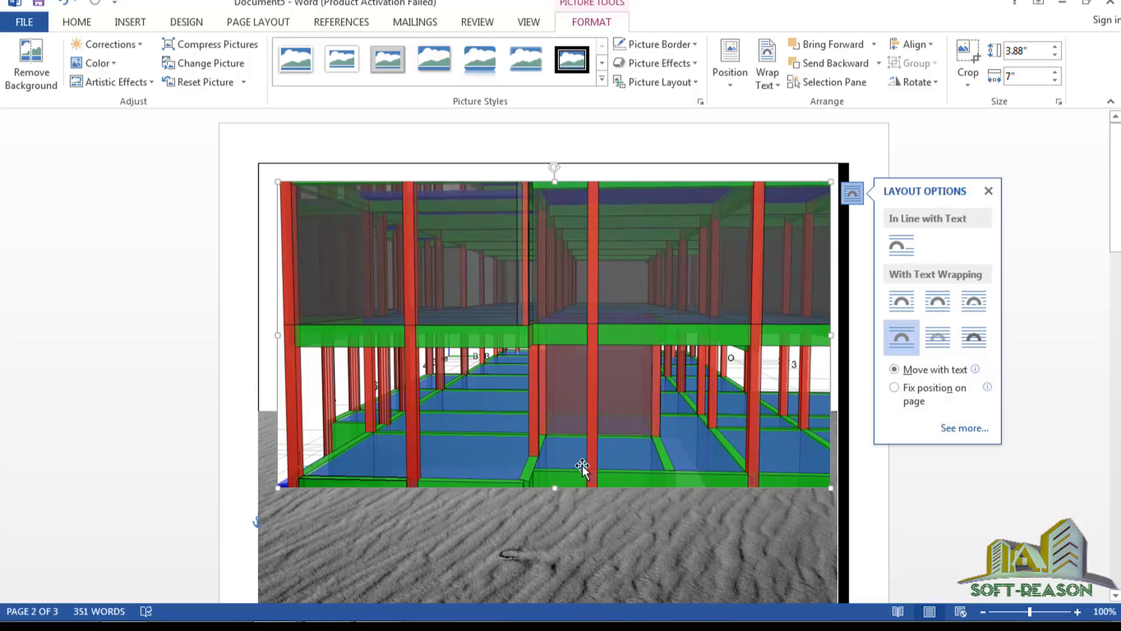
pyautogui.scroll(-3, 496, 395)
pyautogui.scroll(2, 660, 300)
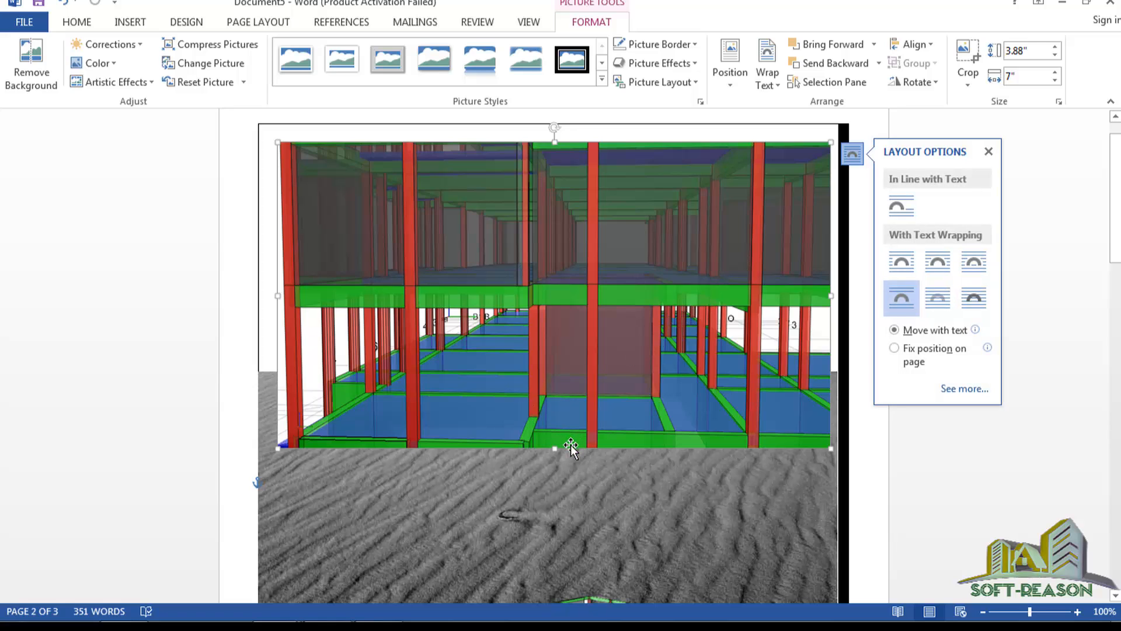
pyautogui.click(943, 306)
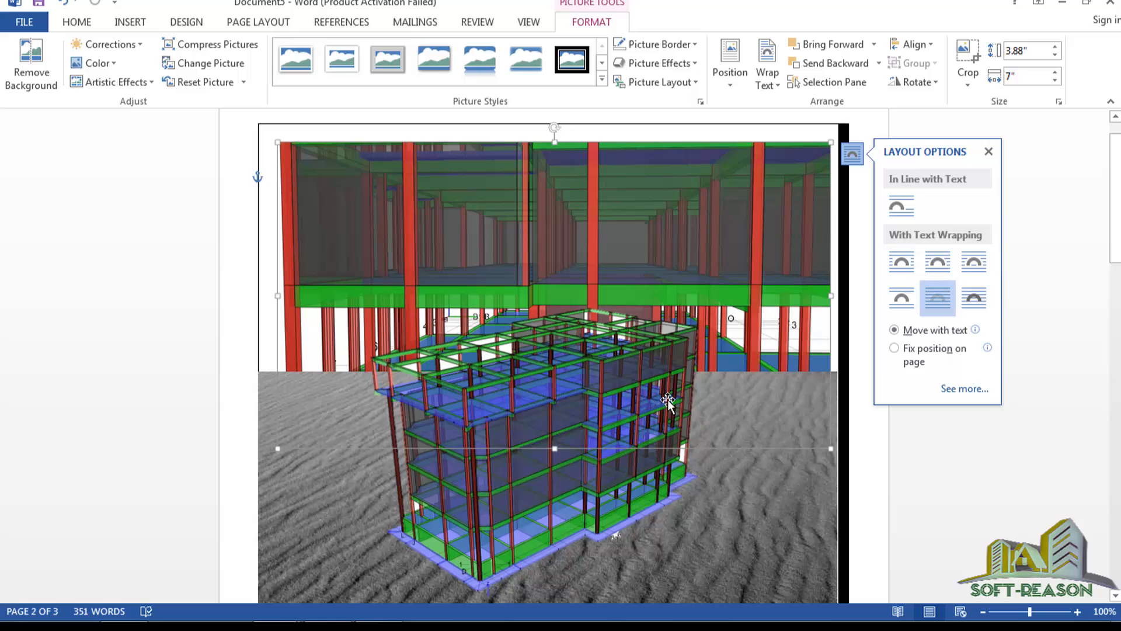
pyautogui.scroll(-3, 633, 321)
pyautogui.scroll(5, 633, 295)
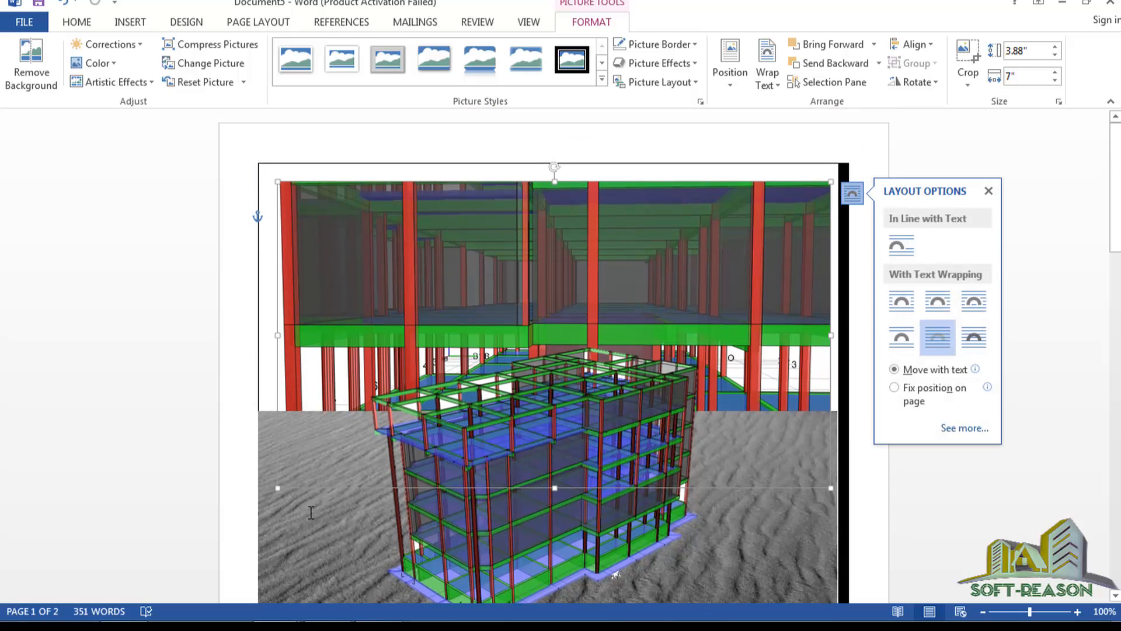
pyautogui.scroll(-2, 516, 436)
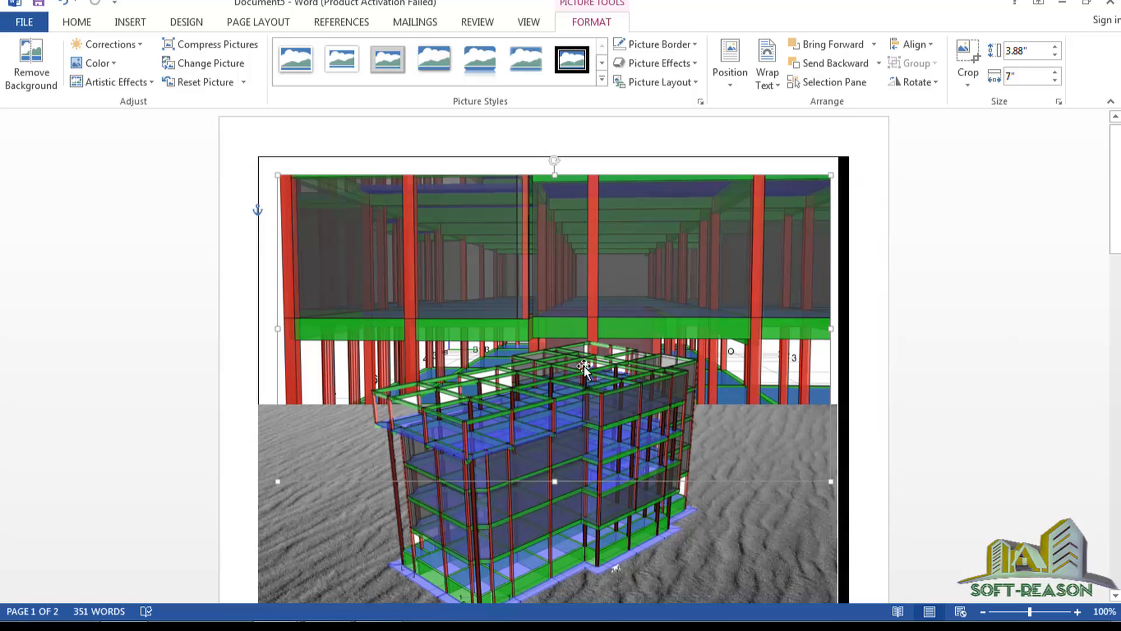
pyautogui.scroll(1, 523, 320)
pyautogui.scroll(1, 541, 363)
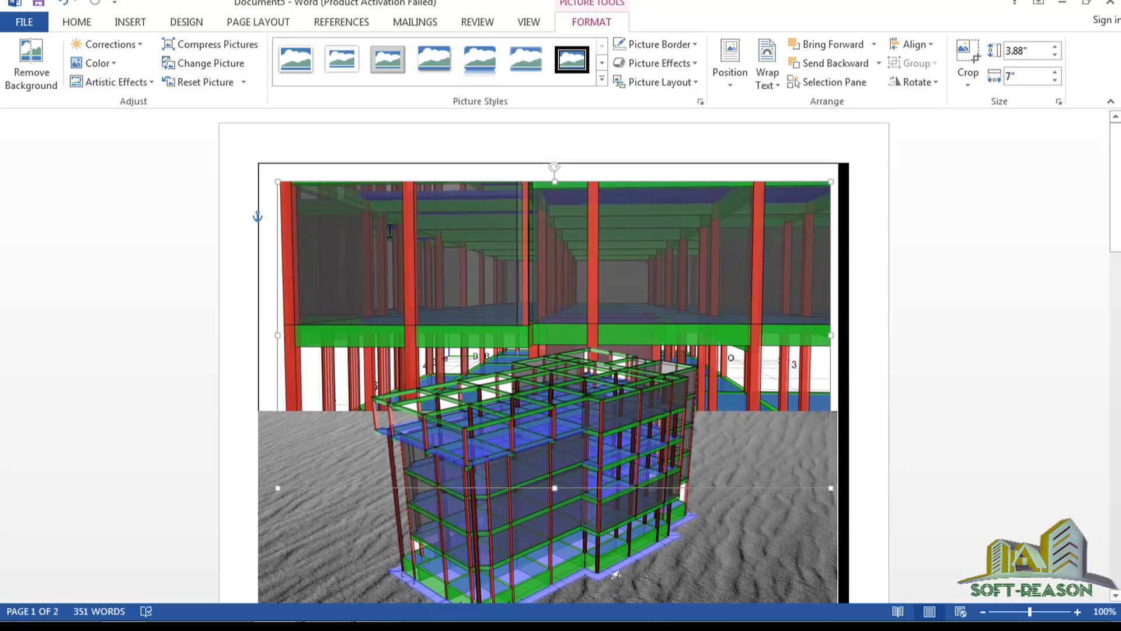
pyautogui.click(846, 193)
pyautogui.click(572, 212)
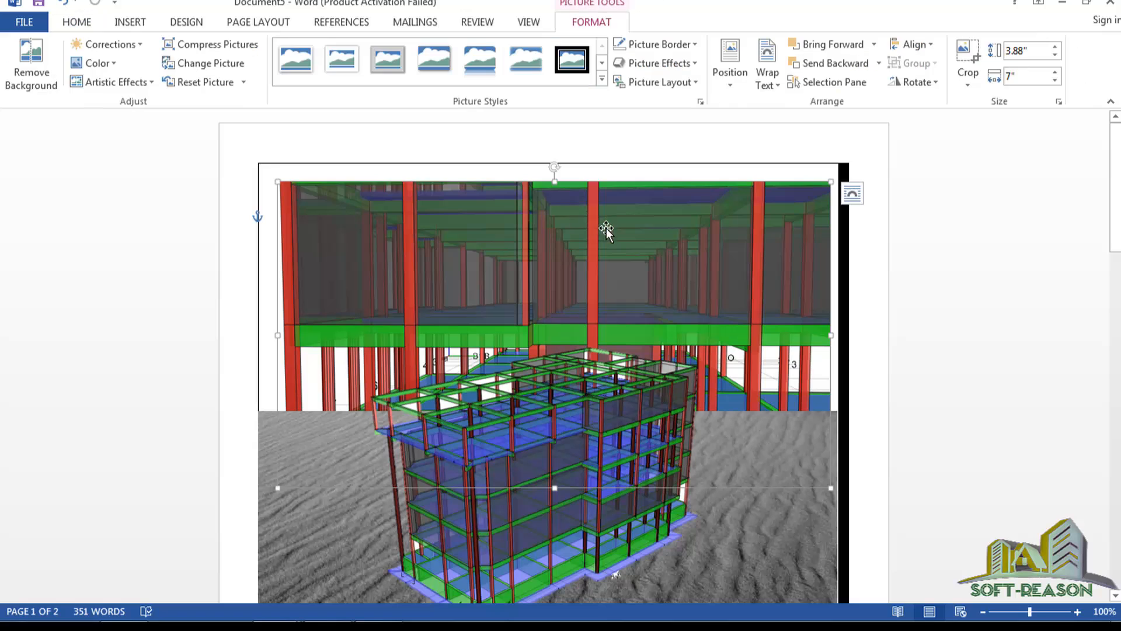
pyautogui.moveTo(603, 230); pyautogui.dragTo(591, 211)
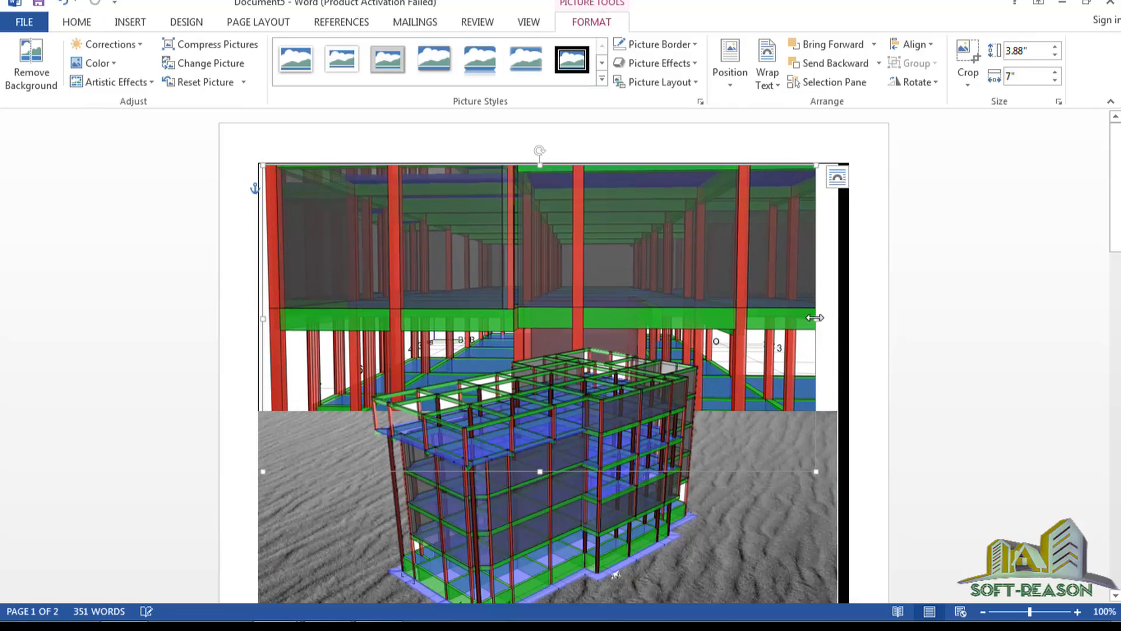
# Stretch the interior render to 7.39 inches wide across the page.
pyautogui.moveTo(815, 317); pyautogui.dragTo(835, 318)
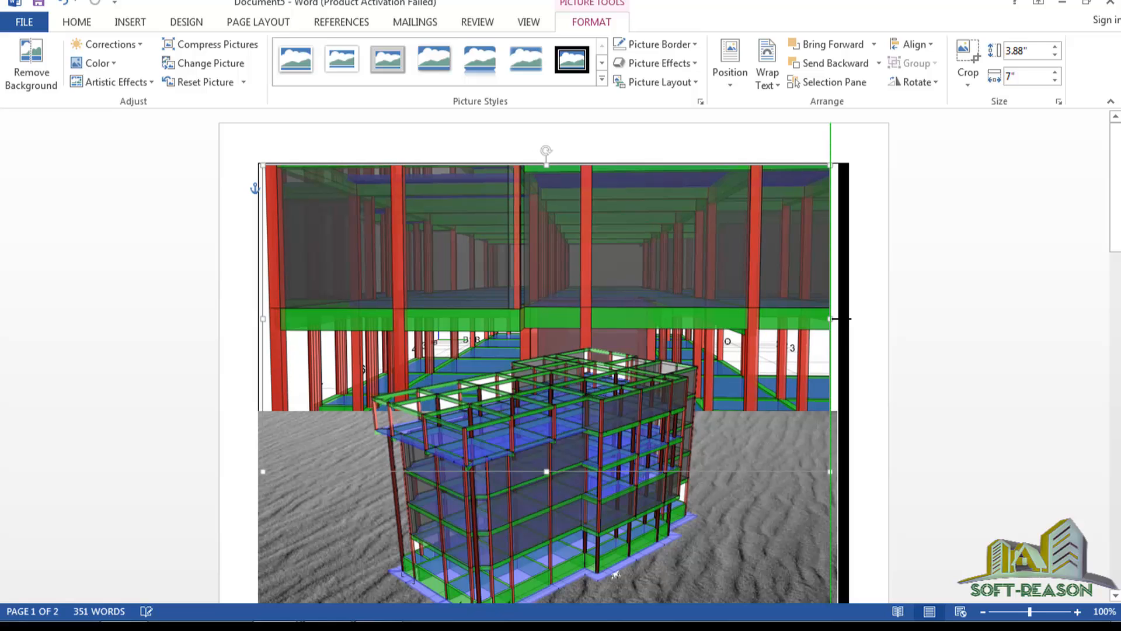
pyautogui.moveTo(832, 321); pyautogui.dragTo(832, 320)
pyautogui.moveTo(831, 318); pyautogui.dragTo(841, 318)
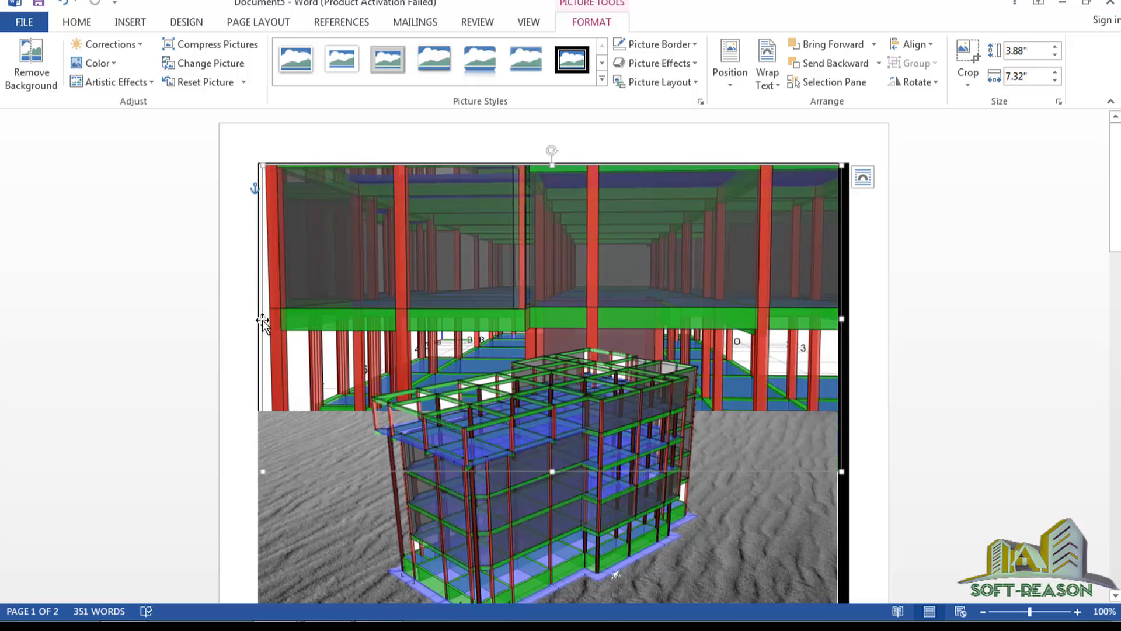
pyautogui.moveTo(259, 319); pyautogui.dragTo(255, 318)
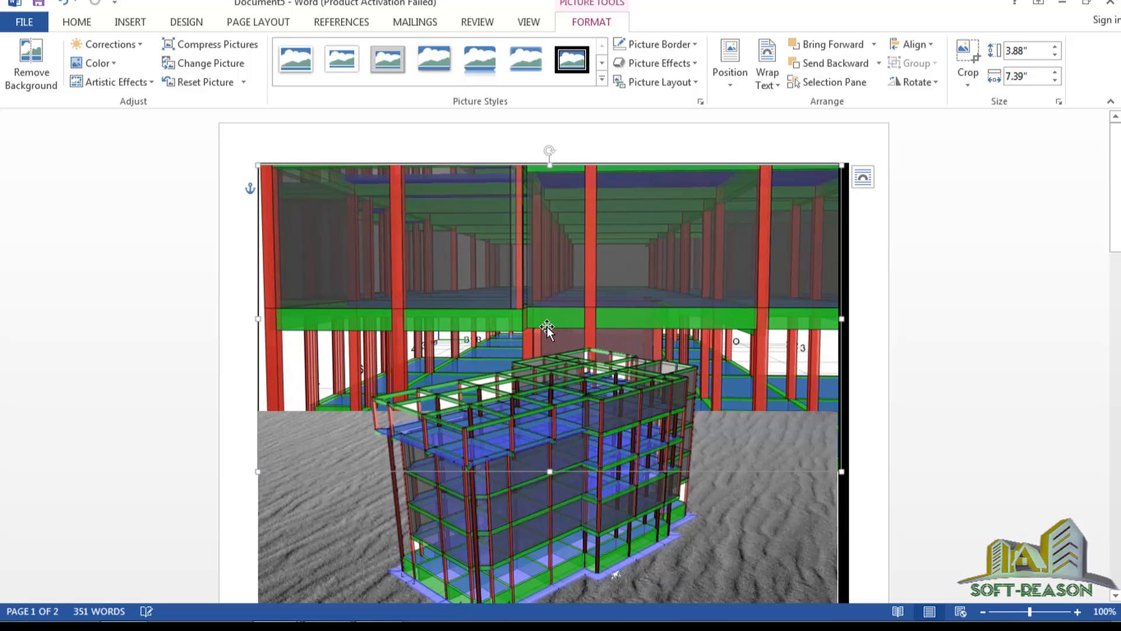
# Trim the interior render to about 3.16 inches tall, keeping it at the page top.
pyautogui.moveTo(546, 312); pyautogui.dragTo(544, 266)
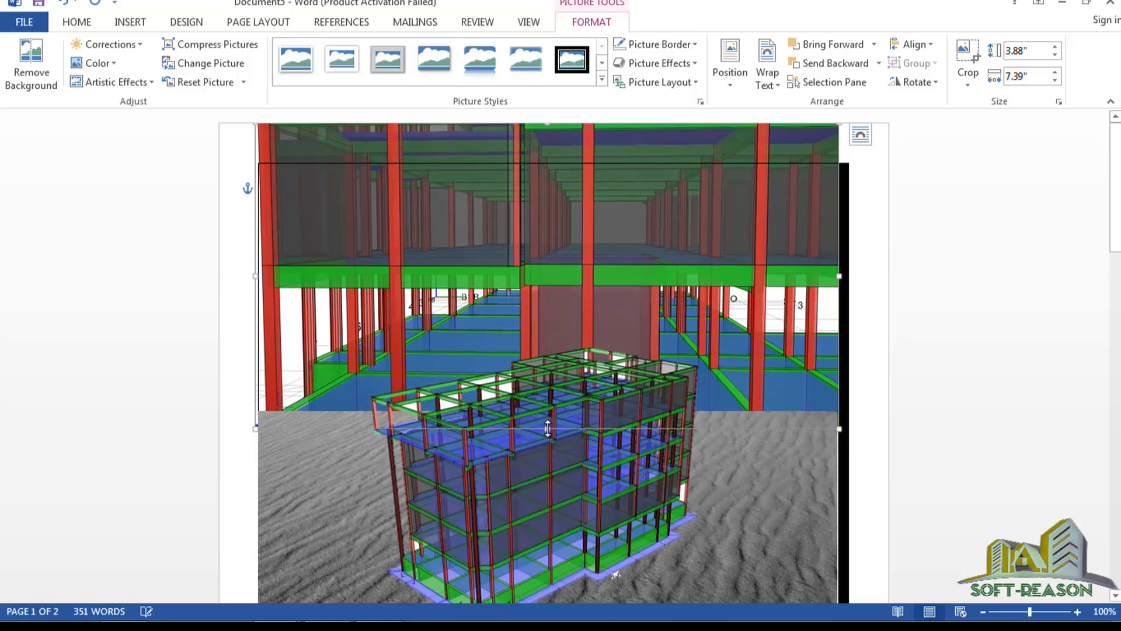
pyautogui.moveTo(548, 429); pyautogui.dragTo(546, 382)
pyautogui.moveTo(545, 290); pyautogui.dragTo(547, 325)
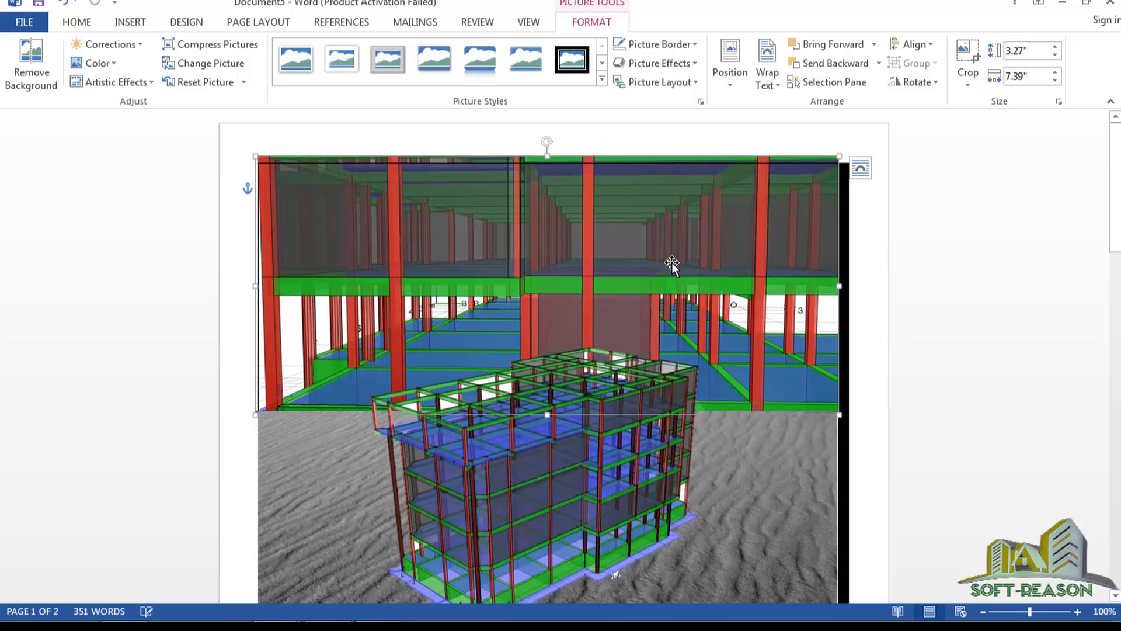
pyautogui.moveTo(547, 156); pyautogui.dragTo(553, 175)
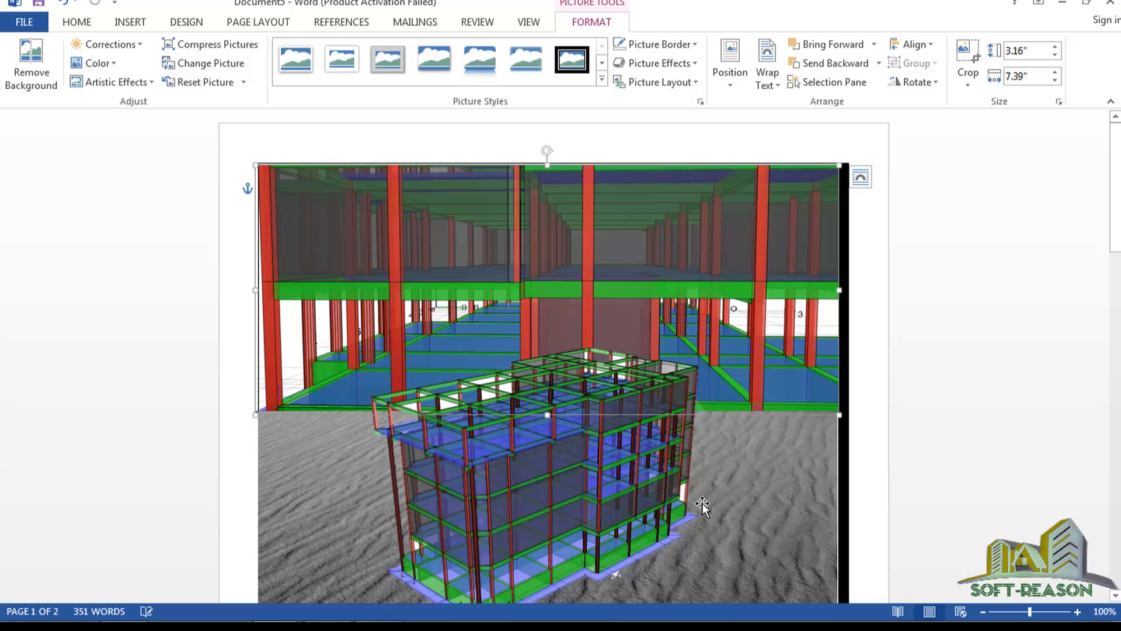
pyautogui.click(647, 391)
# Resize the building render to 4.83 × 6.64 inches by dragging its side, bottom and top handles.
pyautogui.scroll(-3, 576, 288)
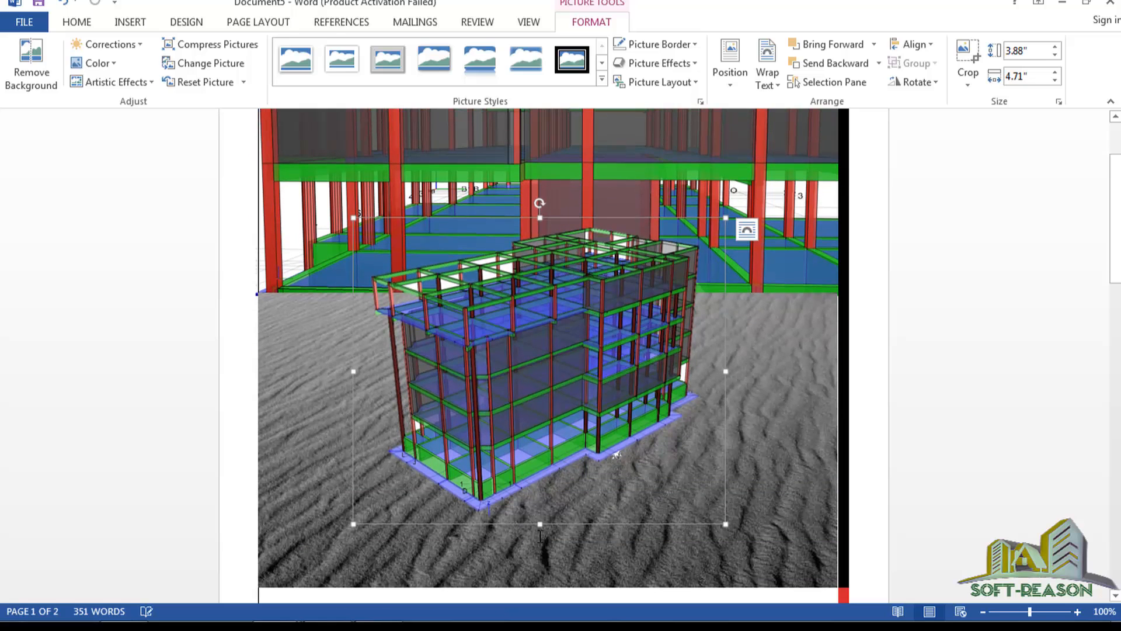
pyautogui.moveTo(541, 524); pyautogui.dragTo(541, 564)
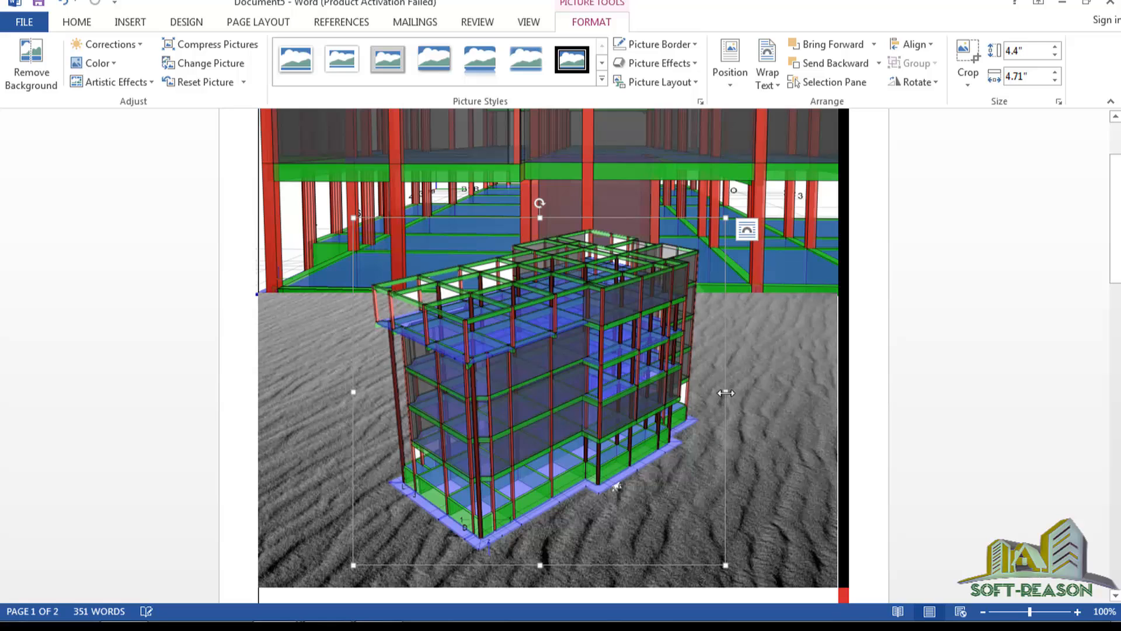
pyautogui.moveTo(725, 391); pyautogui.dragTo(787, 391)
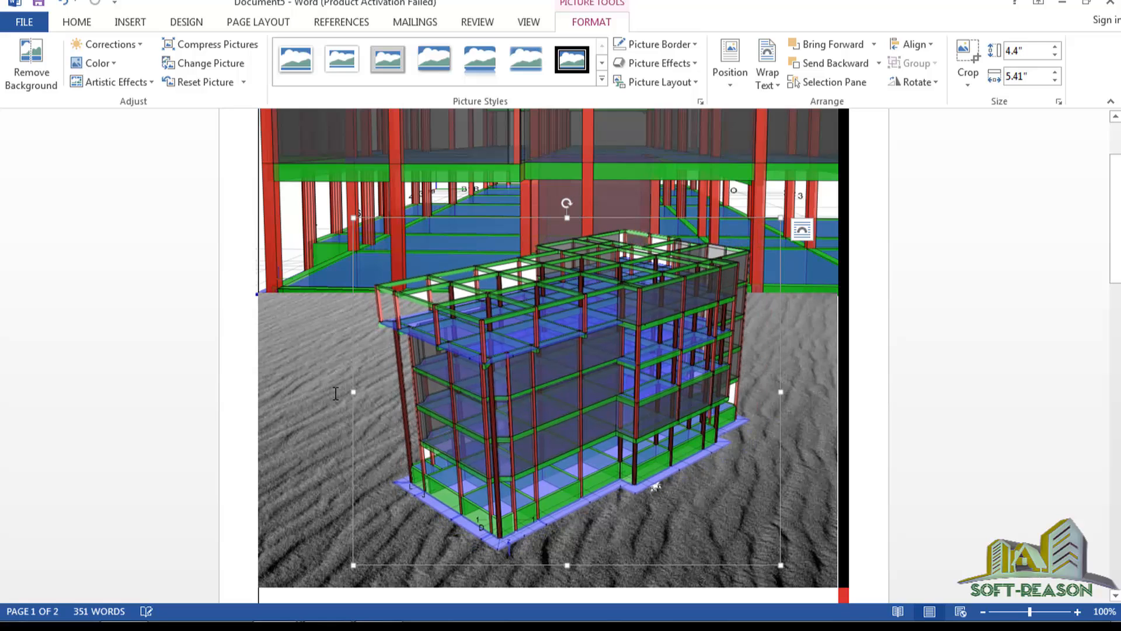
pyautogui.moveTo(353, 391); pyautogui.dragTo(260, 399)
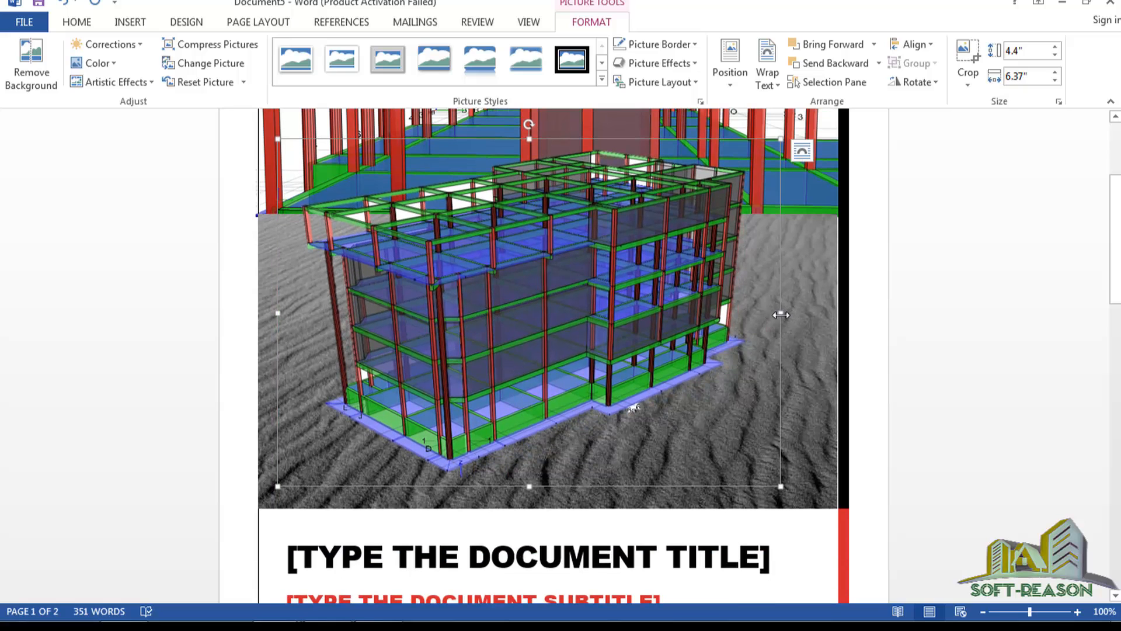
pyautogui.moveTo(781, 315); pyautogui.dragTo(802, 316)
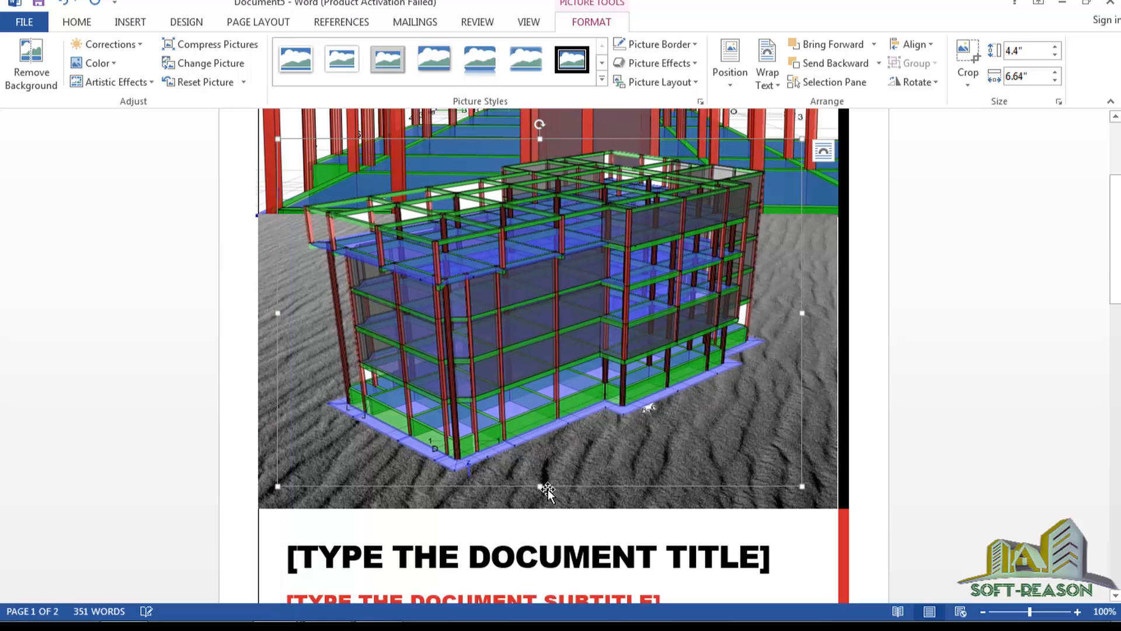
pyautogui.moveTo(540, 486); pyautogui.dragTo(539, 499)
pyautogui.scroll(3, 484, 296)
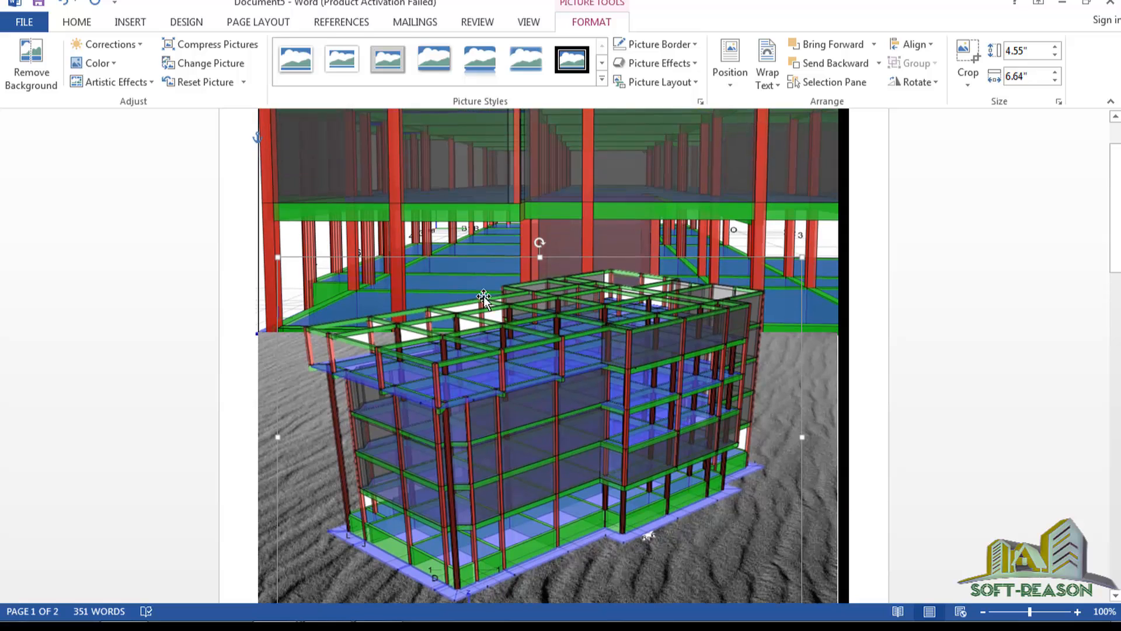
pyautogui.scroll(-5, 484, 296)
pyautogui.scroll(6, 453, 330)
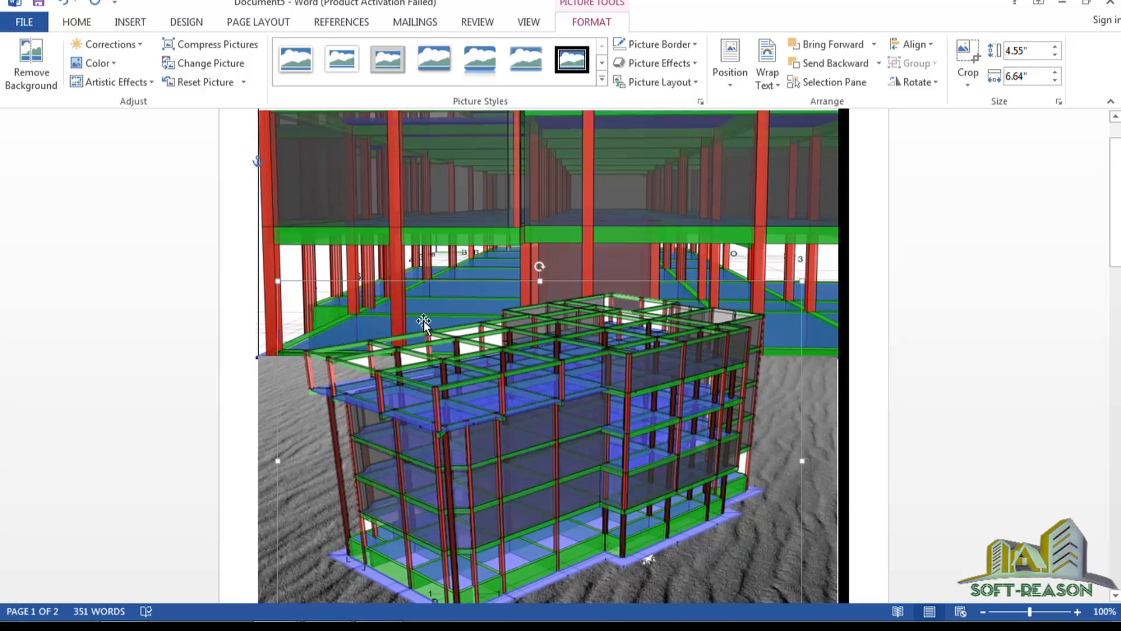
pyautogui.scroll(-2, 424, 323)
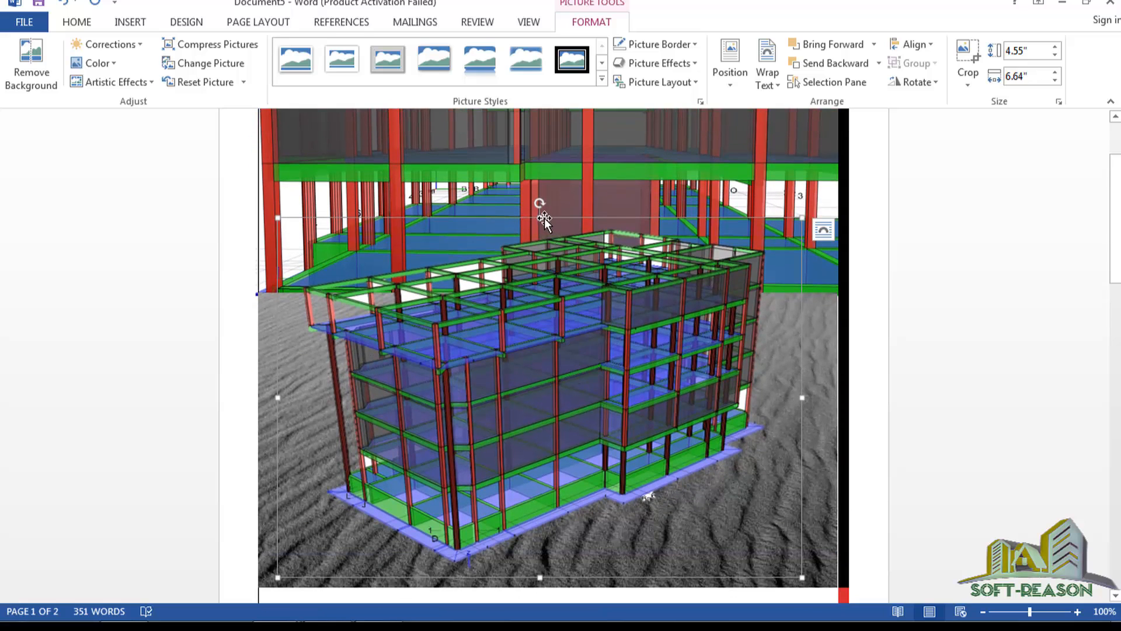
pyautogui.moveTo(540, 217); pyautogui.dragTo(562, 212)
pyautogui.scroll(-2, 556, 257)
pyautogui.scroll(4, 576, 283)
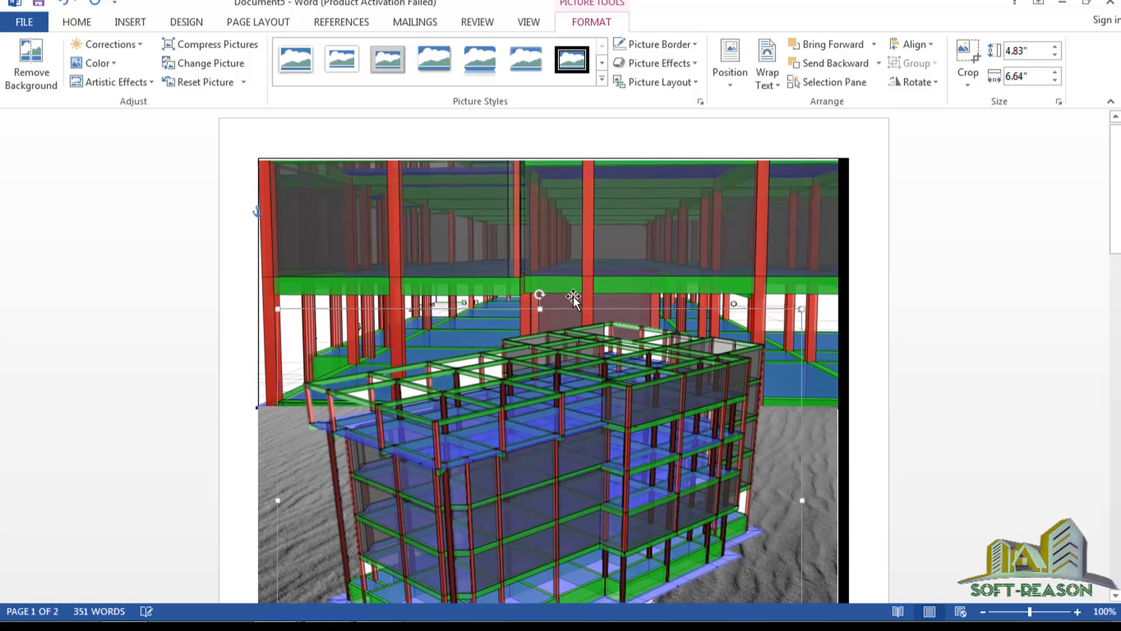
pyautogui.scroll(-2, 573, 297)
# Select the upper interior render and bring up its Color options.
pyautogui.click(335, 382)
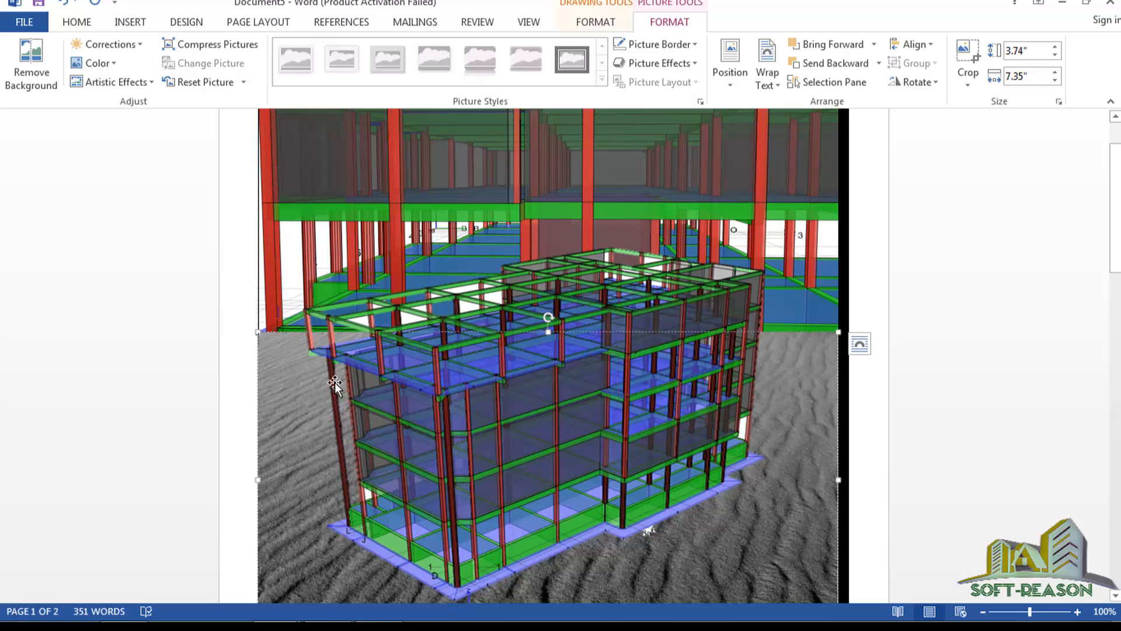
pyautogui.scroll(2, 539, 371)
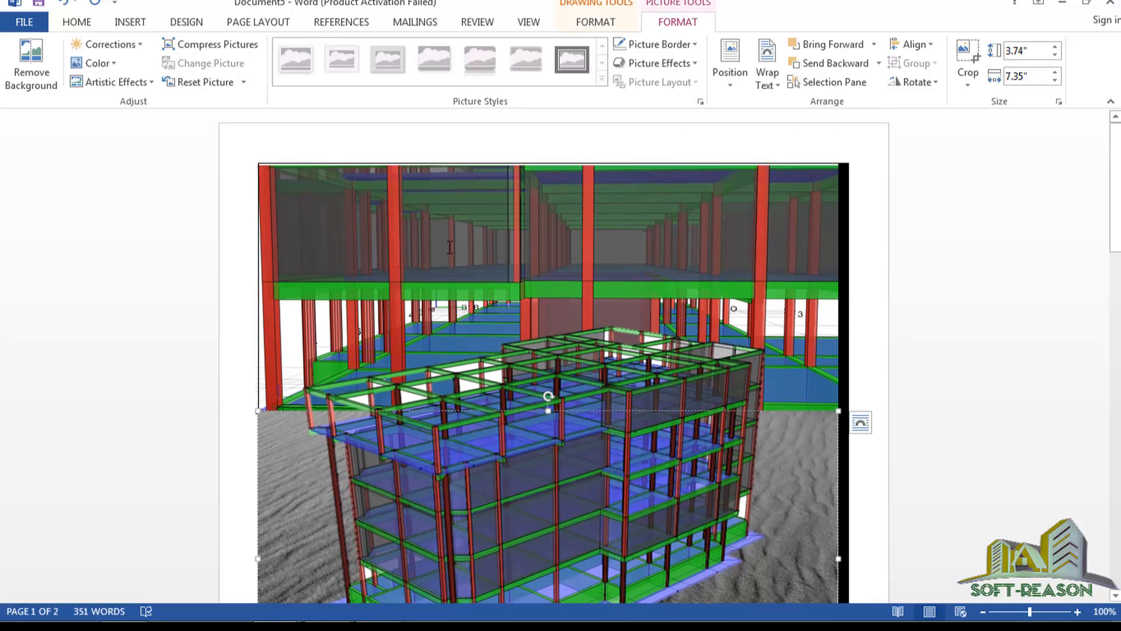
pyautogui.click(392, 251)
pyautogui.click(517, 229)
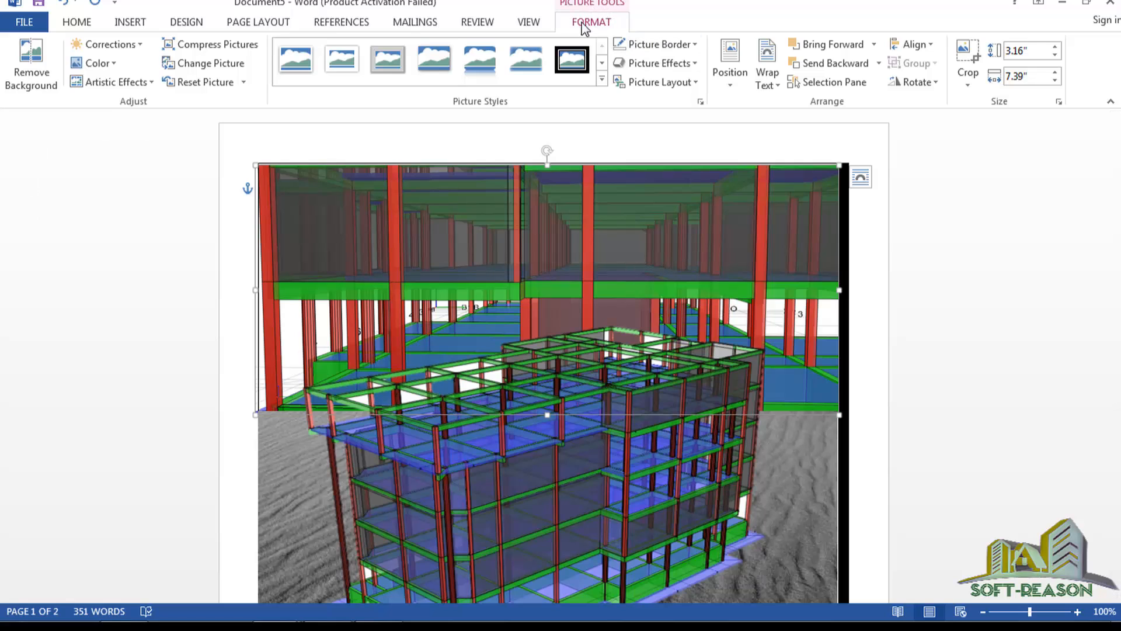
pyautogui.click(114, 65)
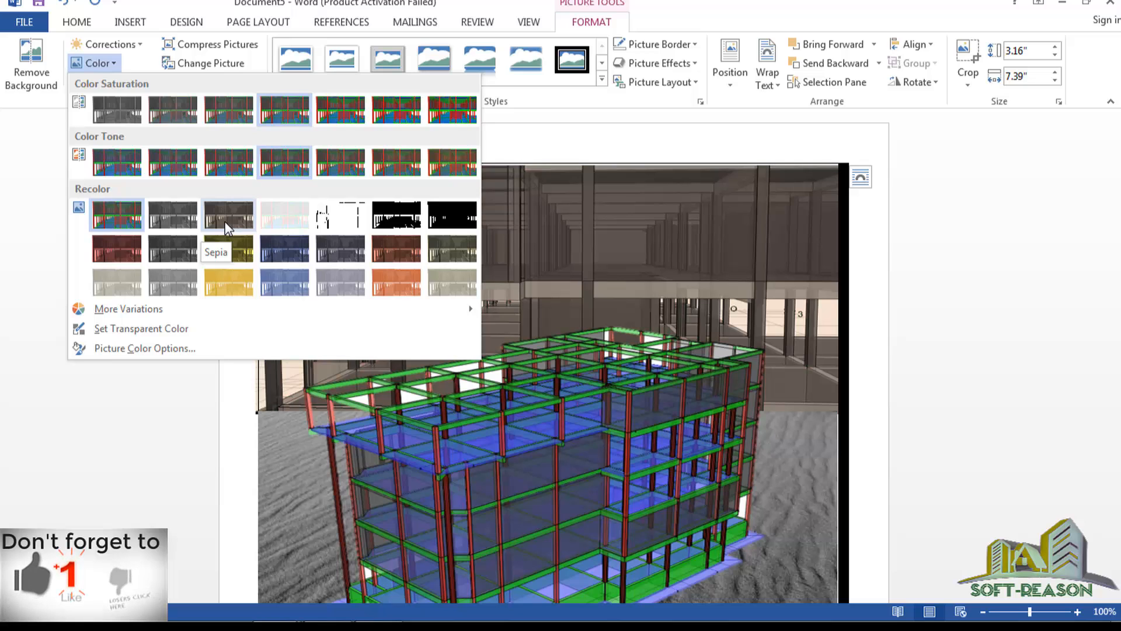
# Apply the Sepia recolor to the upper interior render.
pyautogui.press('Escape')
pyautogui.scroll(-4, 566, 384)
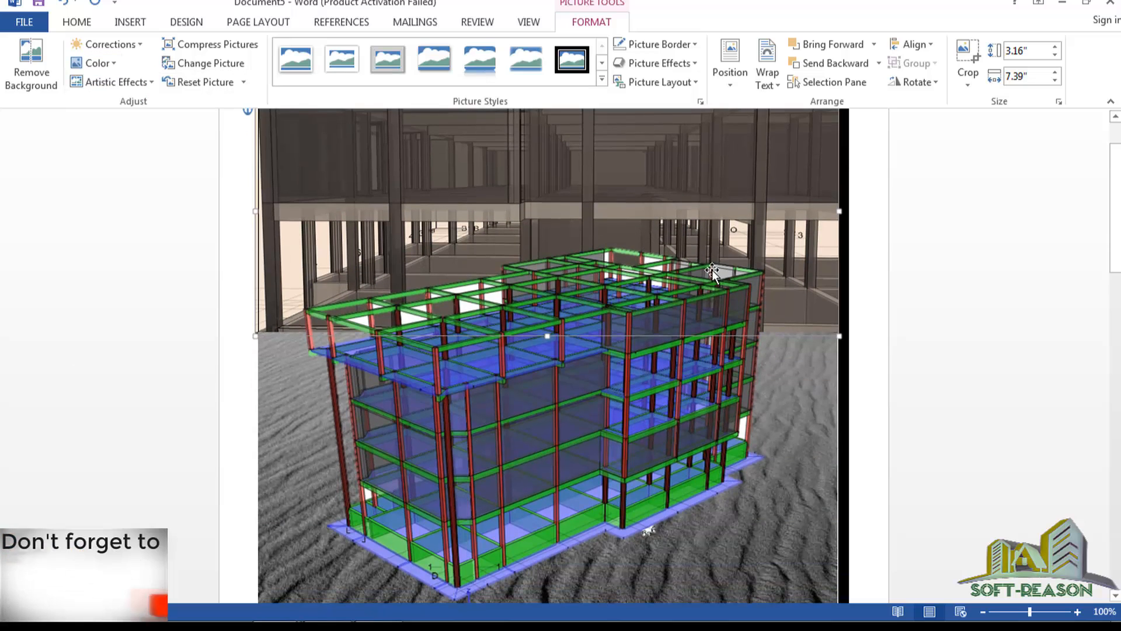
pyautogui.scroll(5, 566, 383)
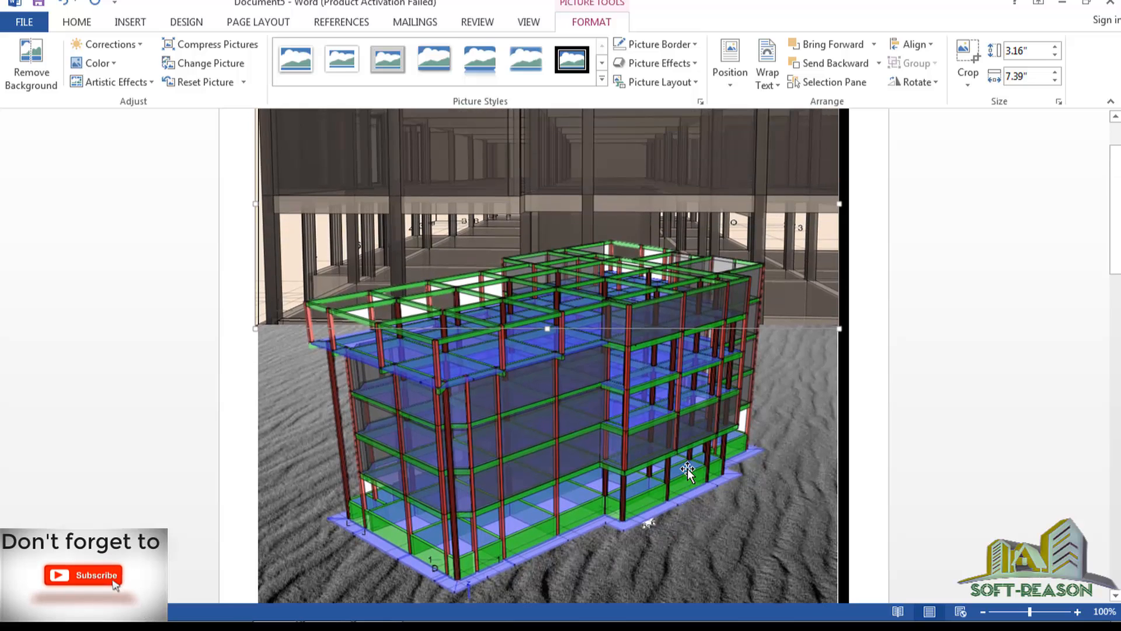
pyautogui.scroll(-3, 635, 424)
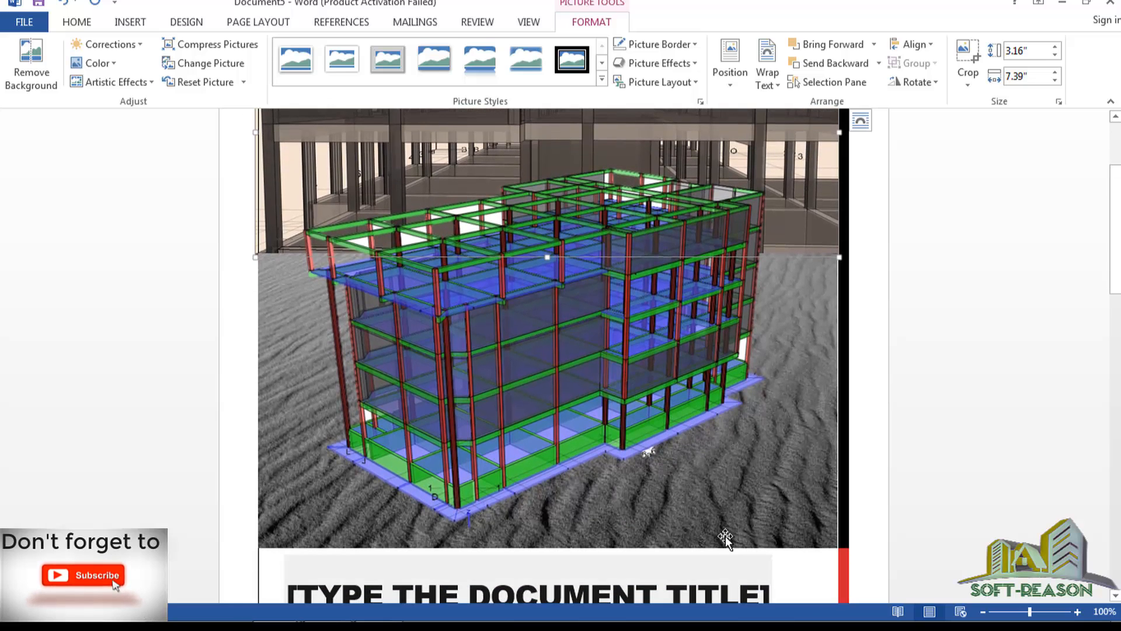
pyautogui.scroll(1, 742, 516)
pyautogui.scroll(-4, 733, 541)
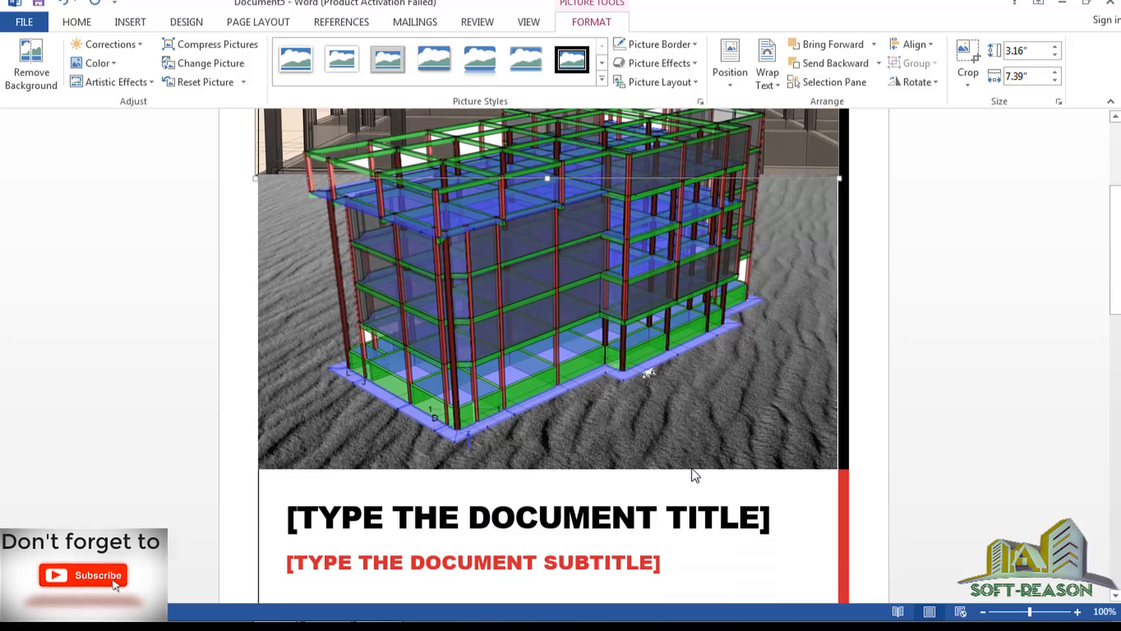
pyautogui.scroll(4, 662, 425)
pyautogui.scroll(-4, 663, 430)
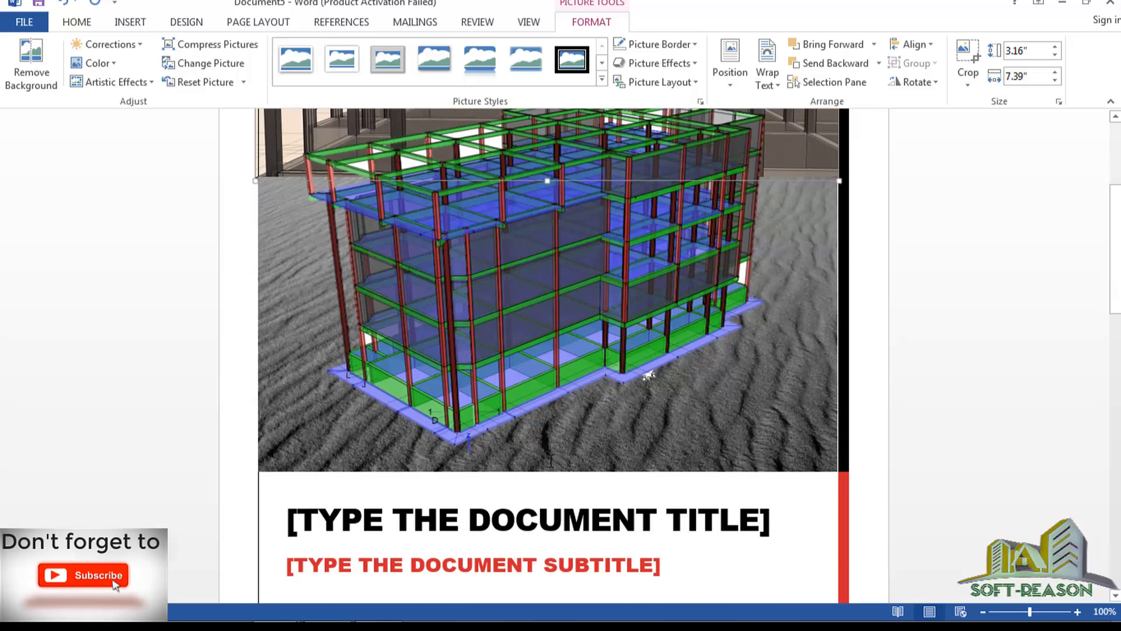
# Return to the cover page document and reselect the building render on the sand.
pyautogui.moveTo(275, 605)
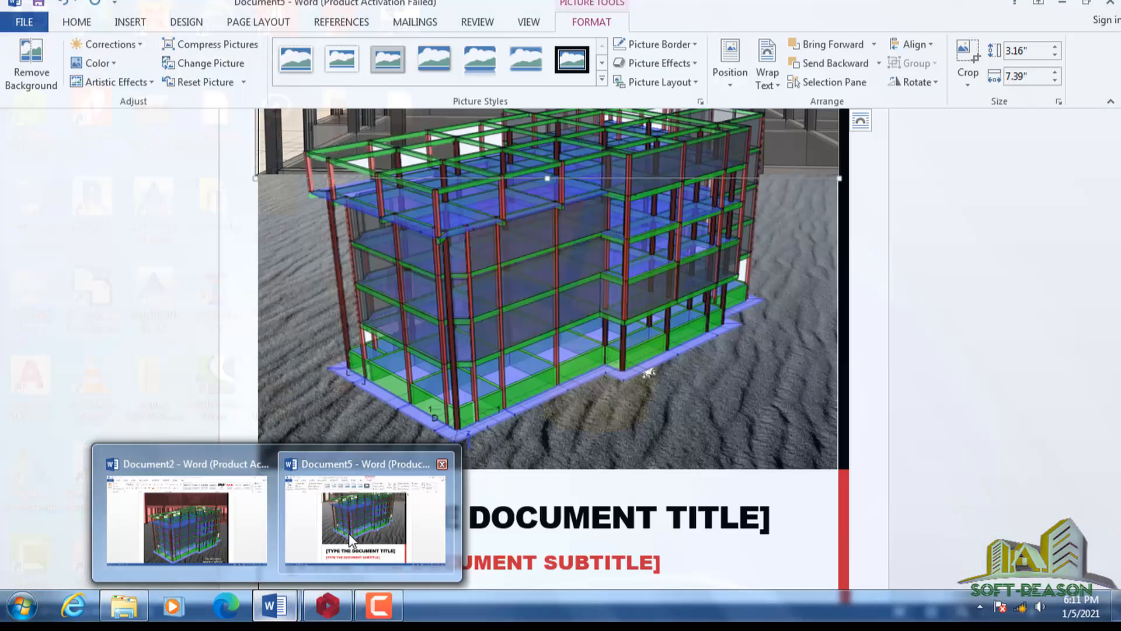
pyautogui.click(348, 534)
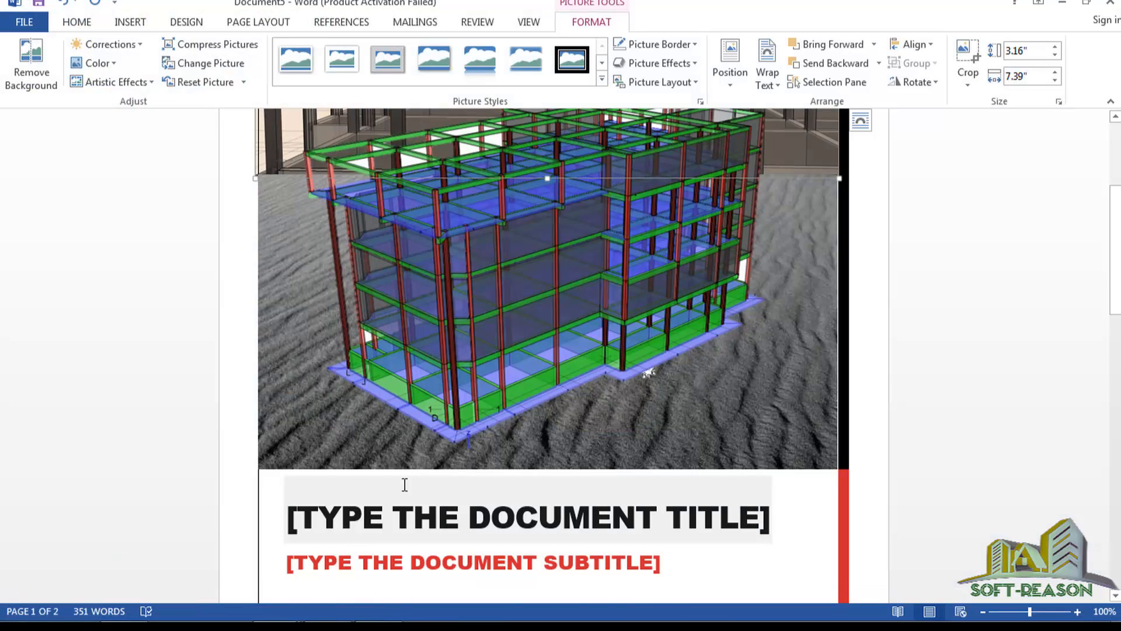
pyautogui.scroll(-6, 517, 436)
pyautogui.scroll(9, 493, 403)
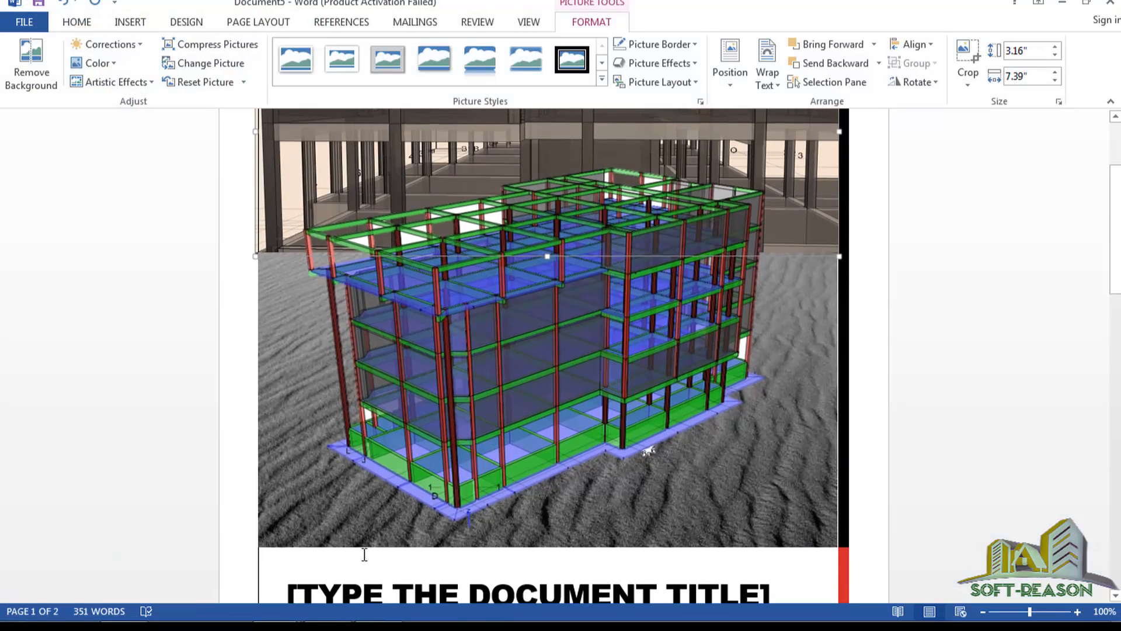
pyautogui.scroll(2, 498, 393)
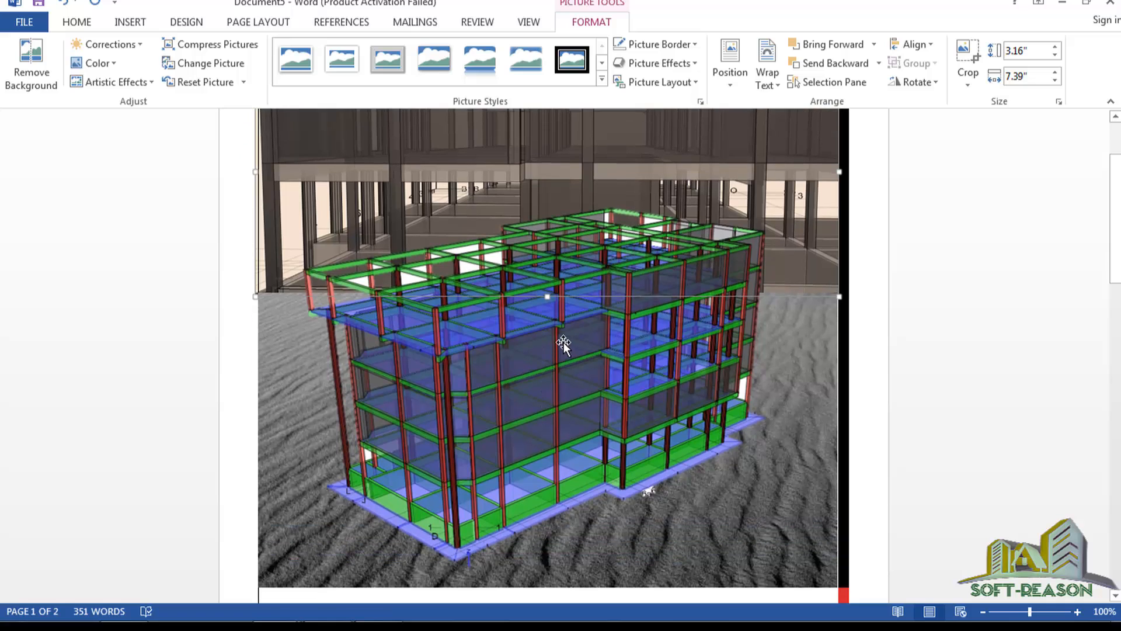
pyautogui.click(771, 429)
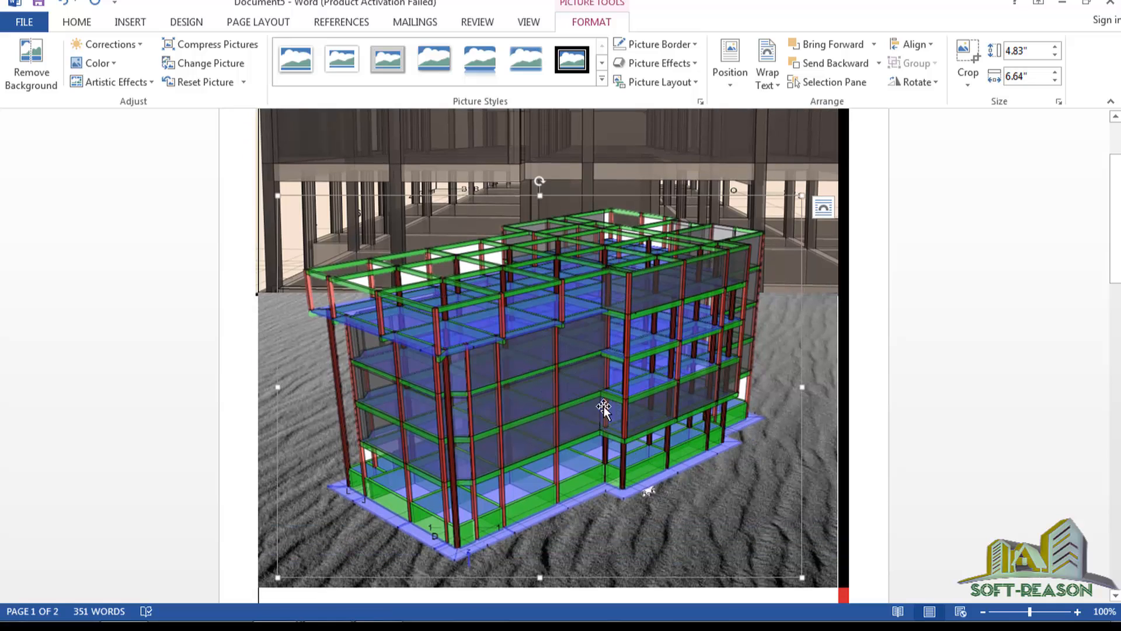
pyautogui.click(131, 23)
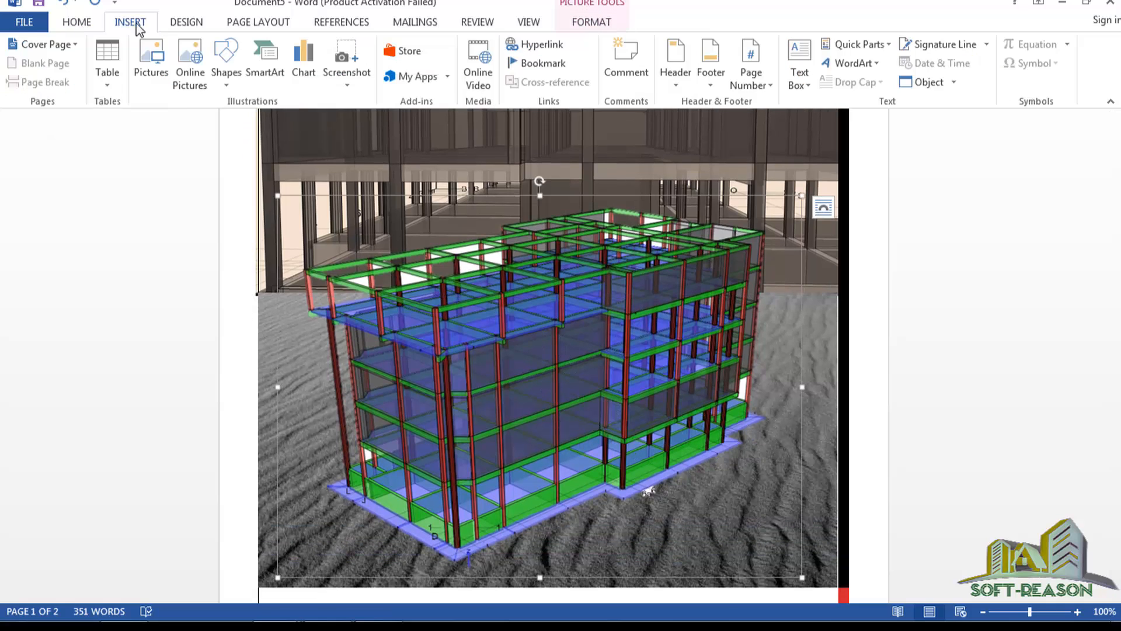
# Draw a 0.72 × 1.39 inch grey rectangle on the sand at lower right and add text to it.
pyautogui.click(223, 87)
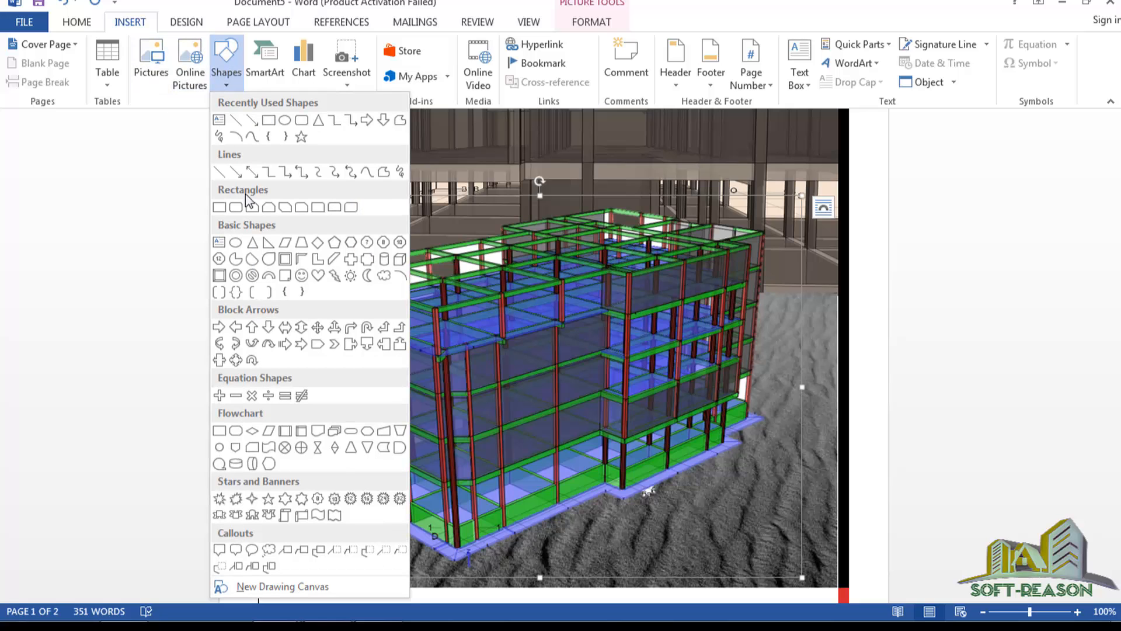
pyautogui.click(271, 124)
pyautogui.scroll(-5, 654, 306)
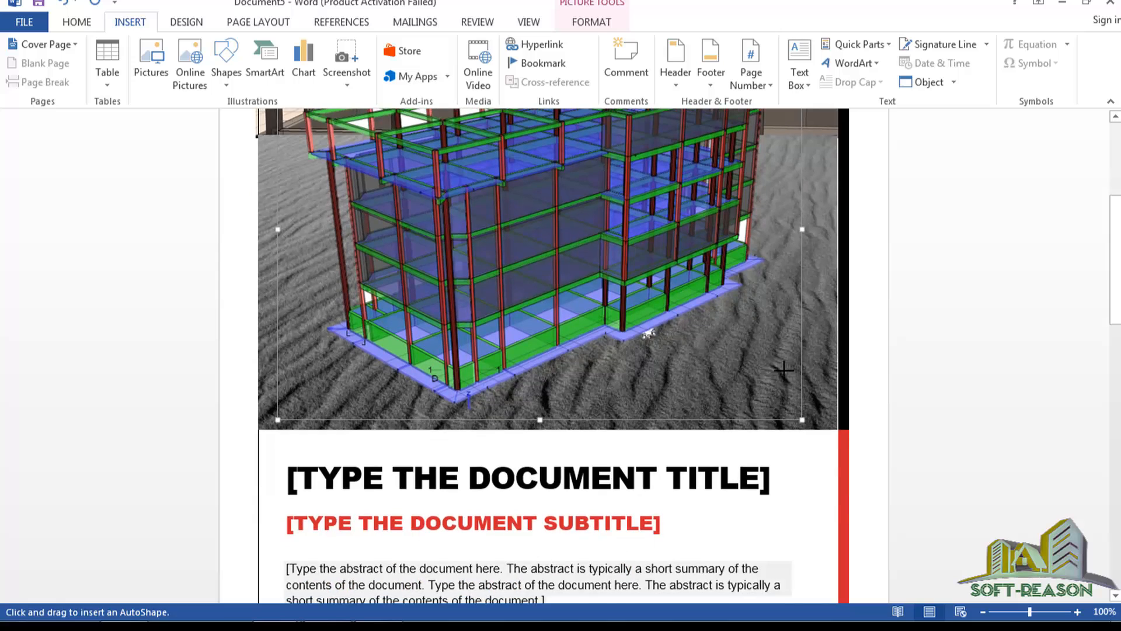
pyautogui.scroll(2, 701, 429)
pyautogui.moveTo(706, 433); pyautogui.dragTo(817, 491)
pyautogui.moveTo(742, 454); pyautogui.dragTo(751, 459)
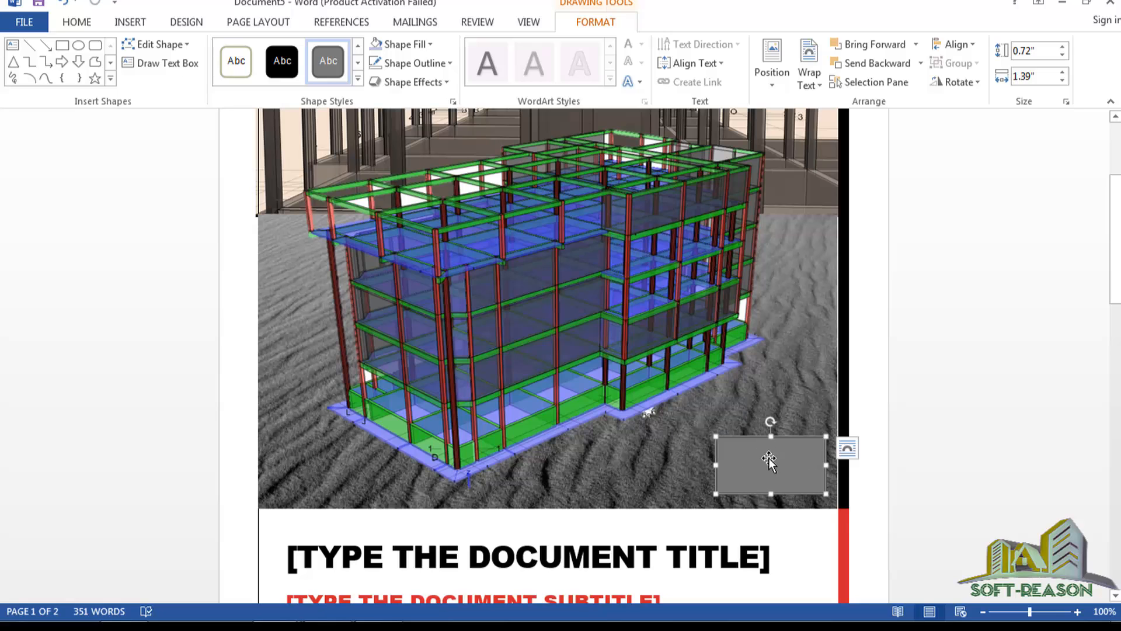
pyautogui.rightClick(769, 457)
pyautogui.click(809, 245)
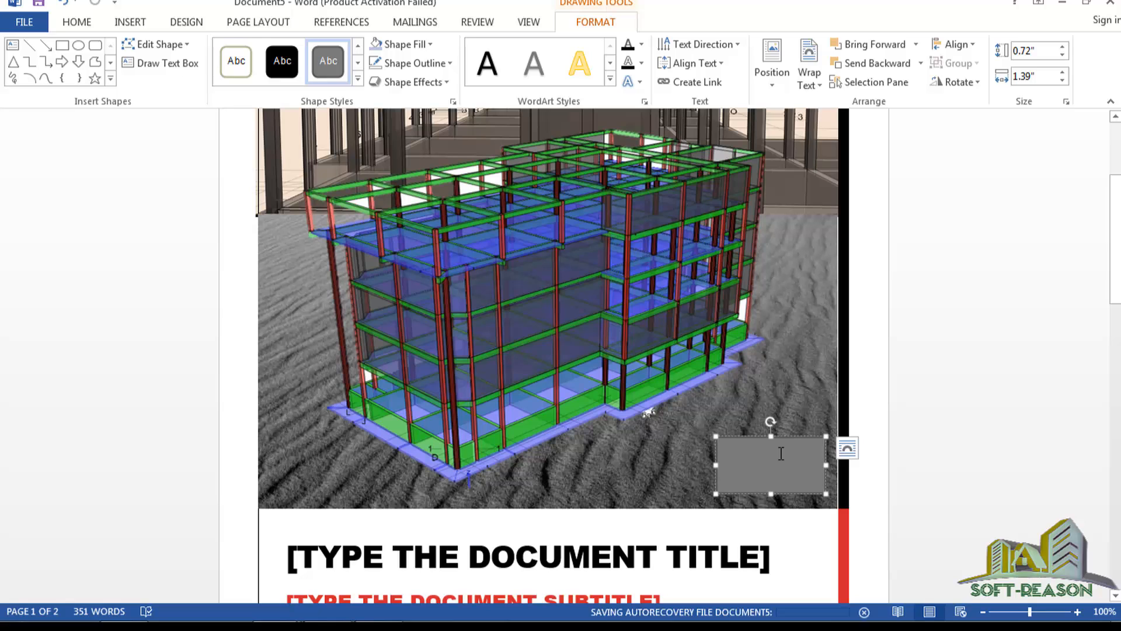
# Type the label 'Soil bearing capacity = 150Kn/m2' in the grey box, lowering the M in the unit.
pyautogui.write('SO')
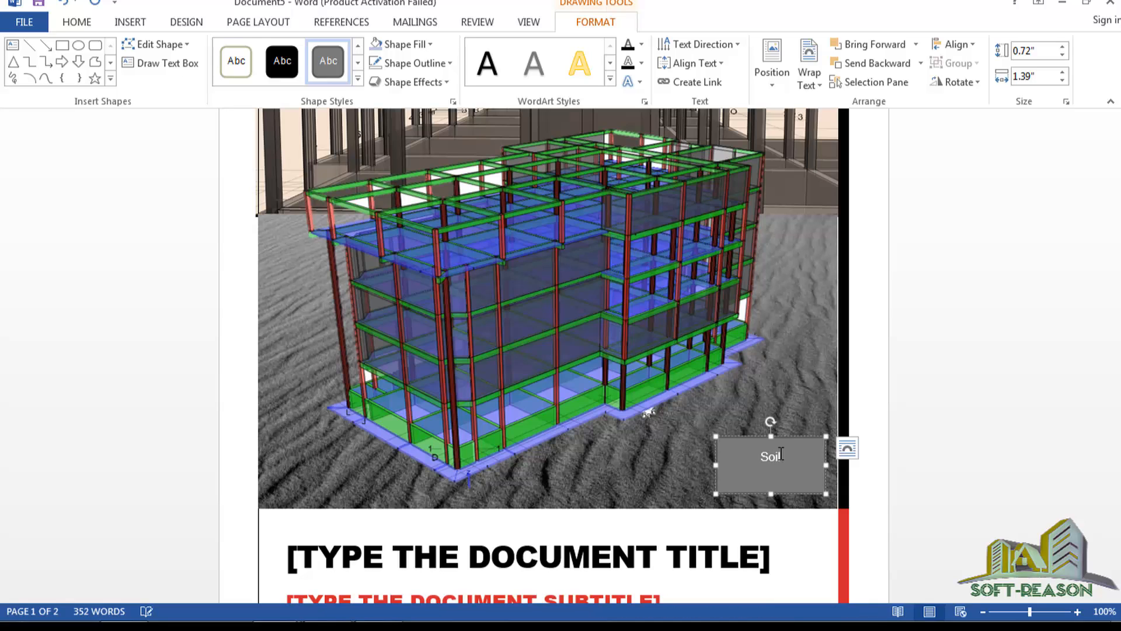
pyautogui.write('il bearing capacity')
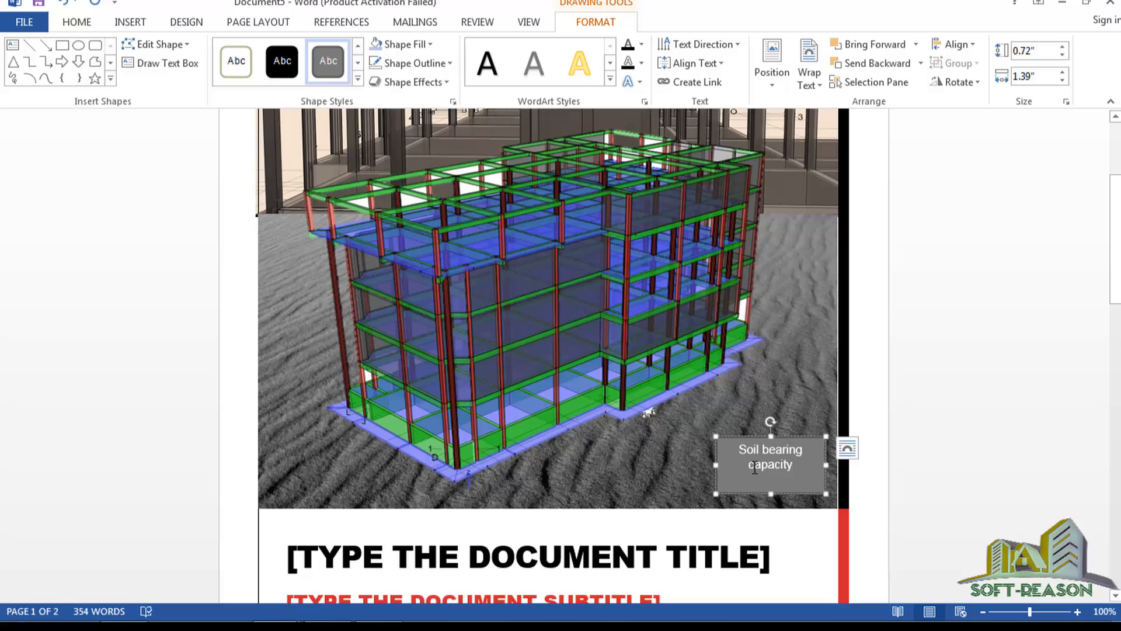
pyautogui.doubleClick(788, 465)
pyautogui.click(795, 462)
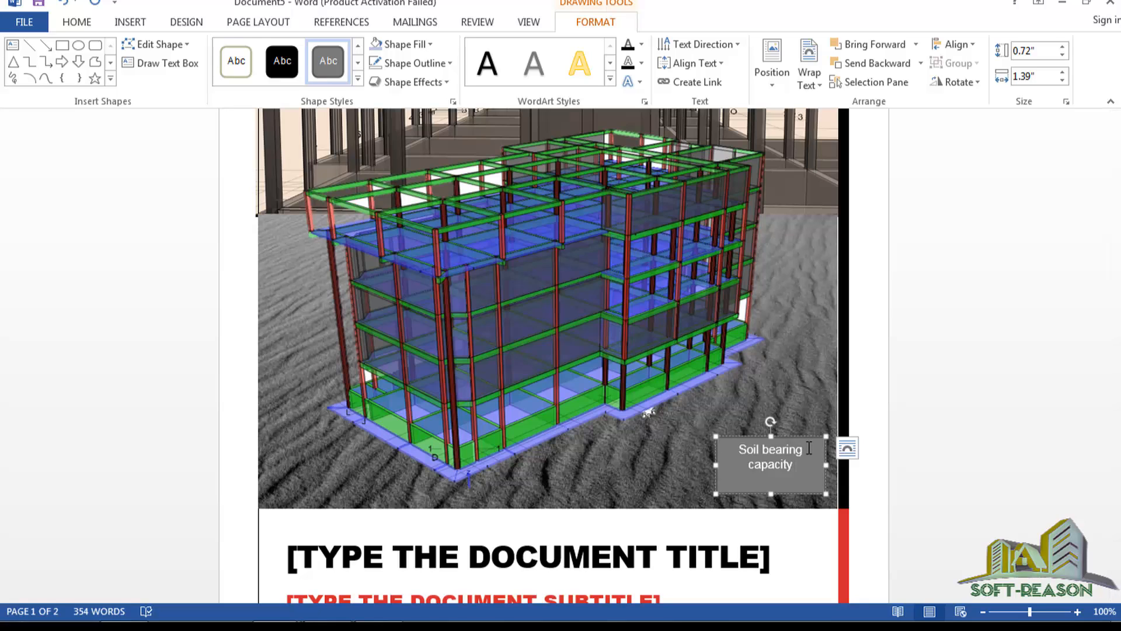
pyautogui.write('= 150kN')
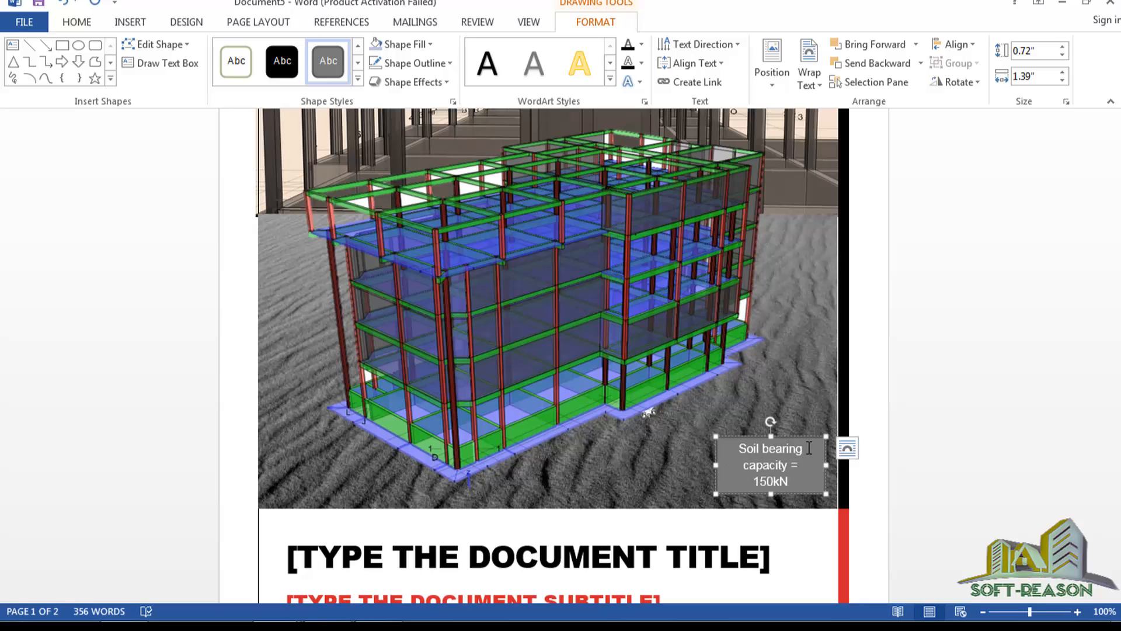
pyautogui.write('/M2')
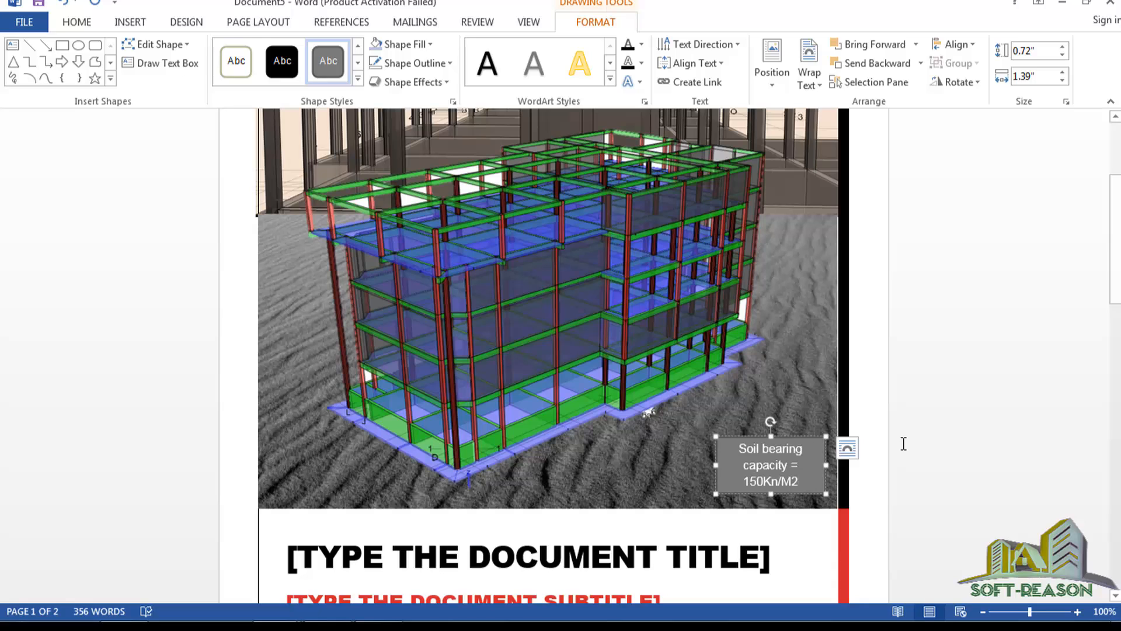
pyautogui.click(792, 482)
pyautogui.press('BackSpace')
pyautogui.write('m')
pyautogui.moveTo(796, 483); pyautogui.dragTo(806, 482)
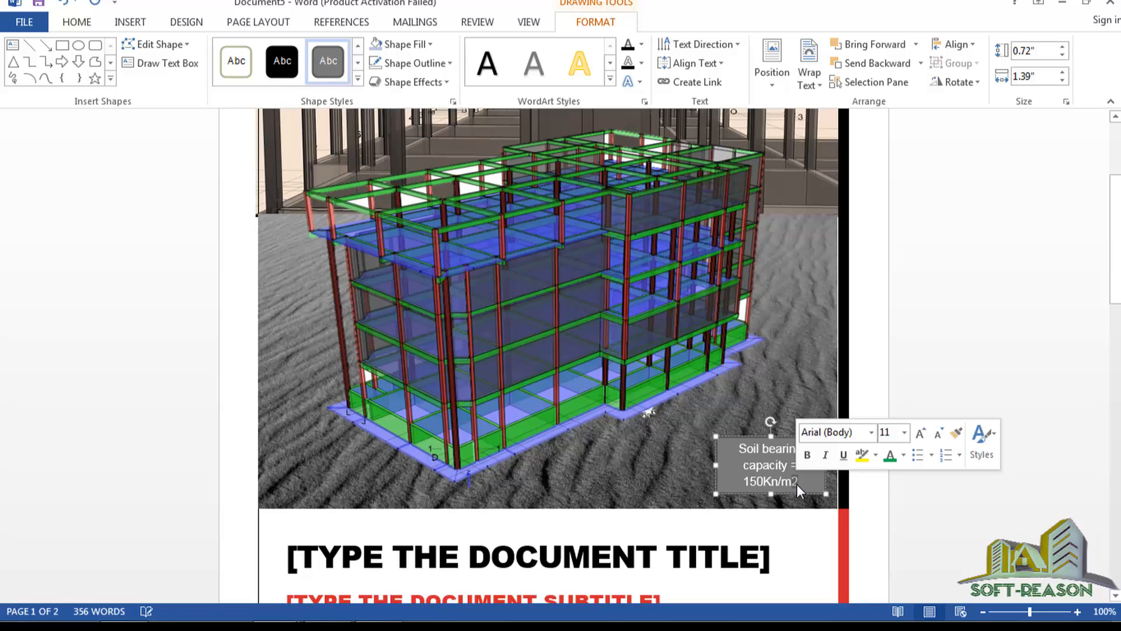
# Superscript the 2, widen the label box, and break the line before 'capacity'.
pyautogui.click(82, 21)
pyautogui.click(242, 76)
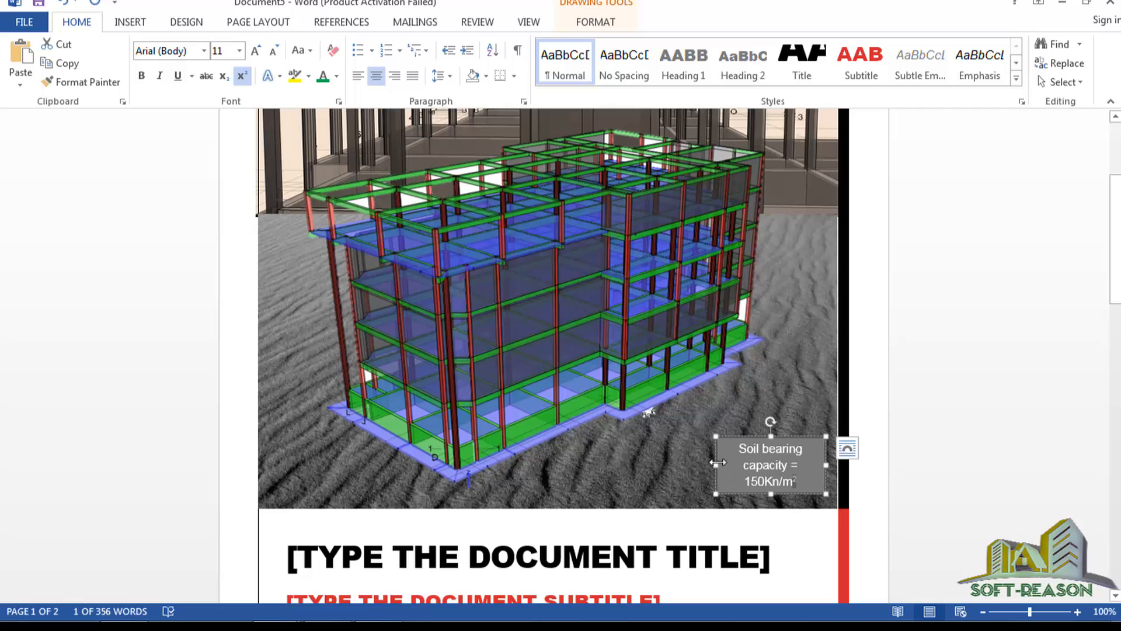
pyautogui.moveTo(718, 462); pyautogui.dragTo(679, 466)
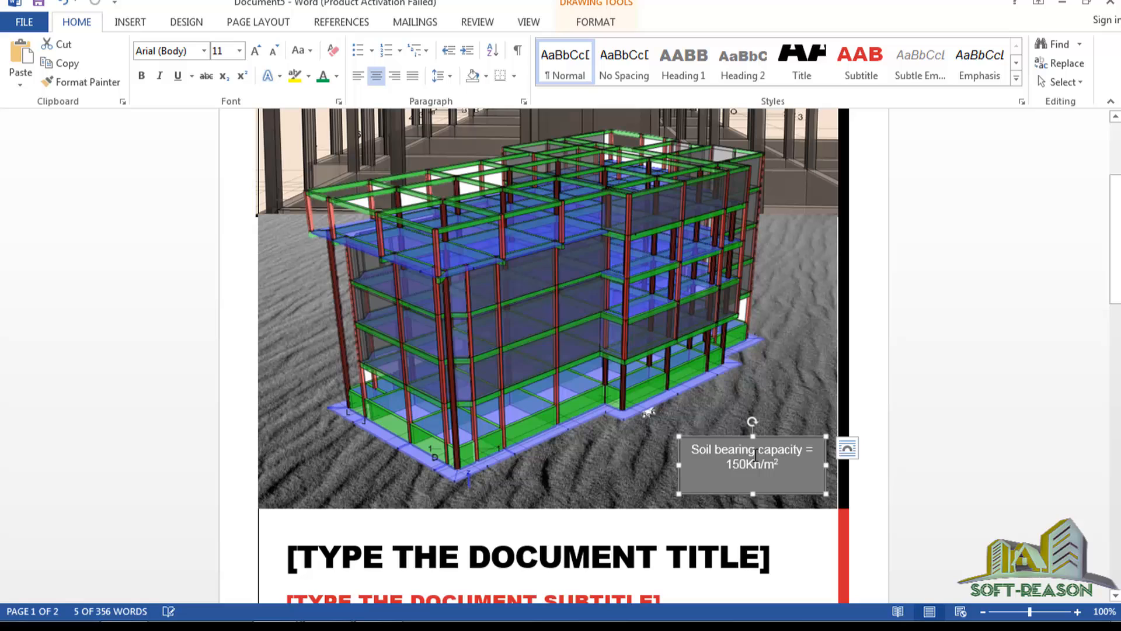
pyautogui.click(756, 455)
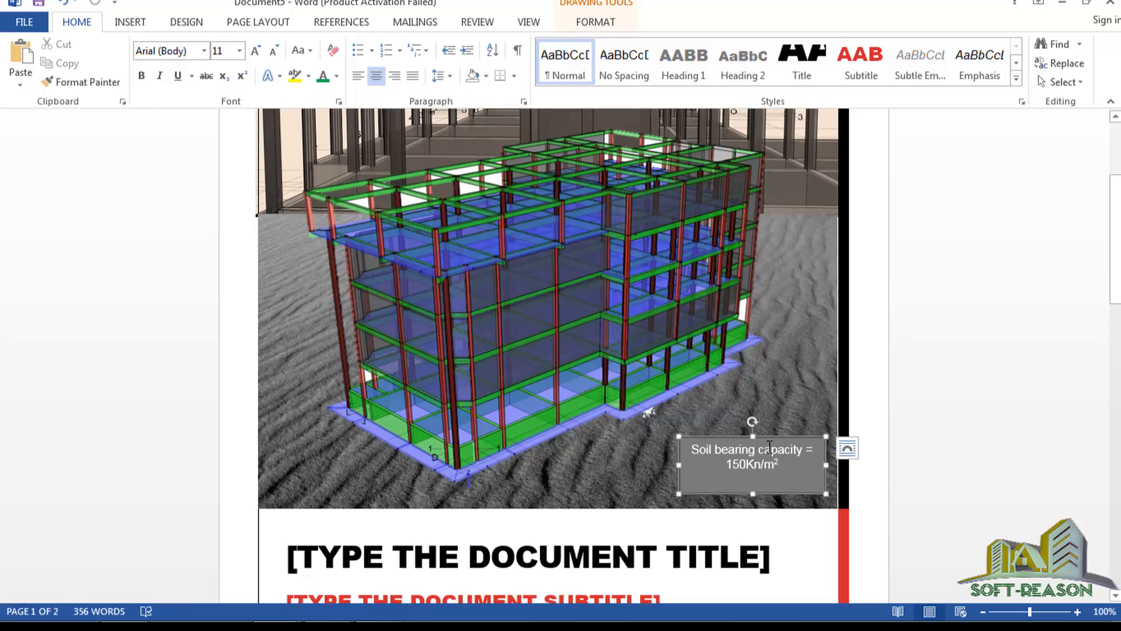
pyautogui.press('Return')
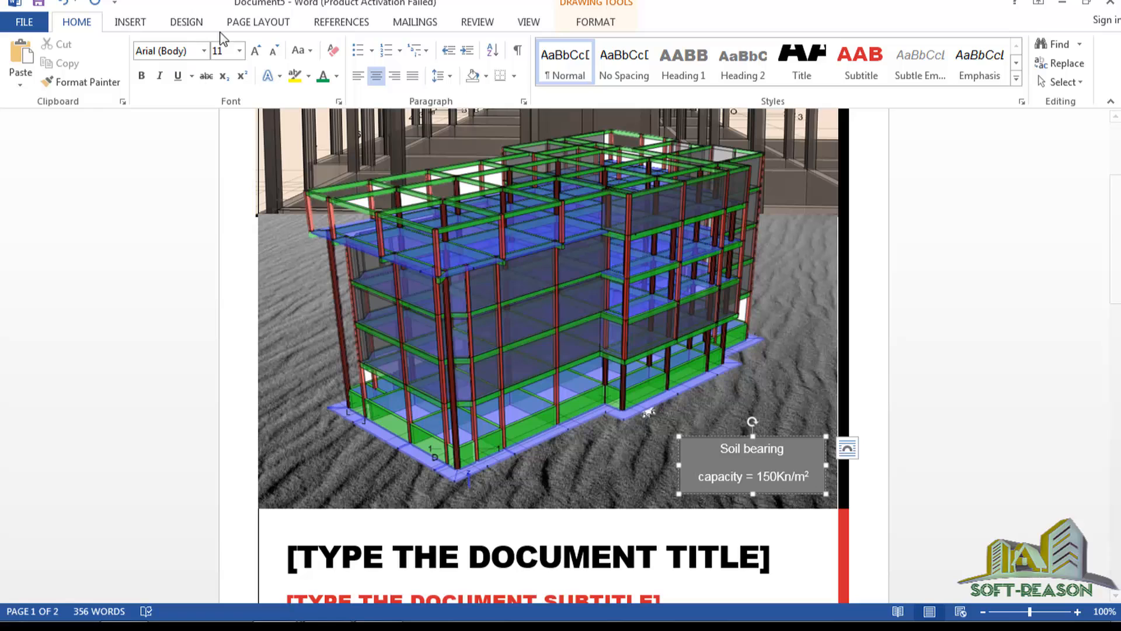
# Set the label text to 12 pt and capitalise 'Capacity' via the spelling suggestion.
pyautogui.moveTo(721, 446); pyautogui.dragTo(810, 476)
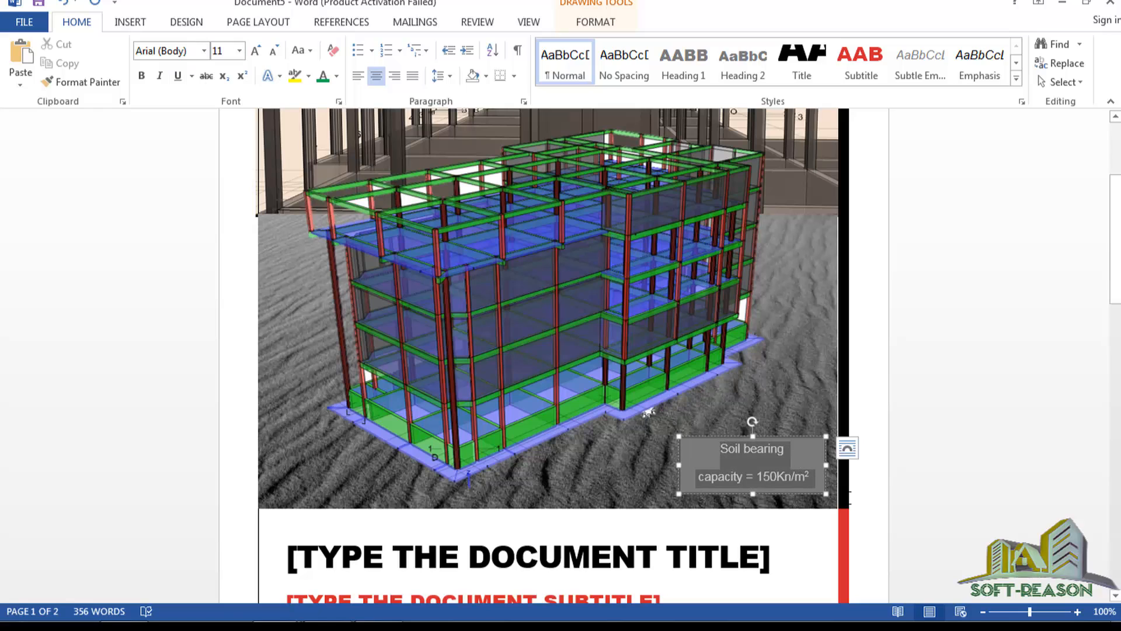
pyautogui.click(240, 50)
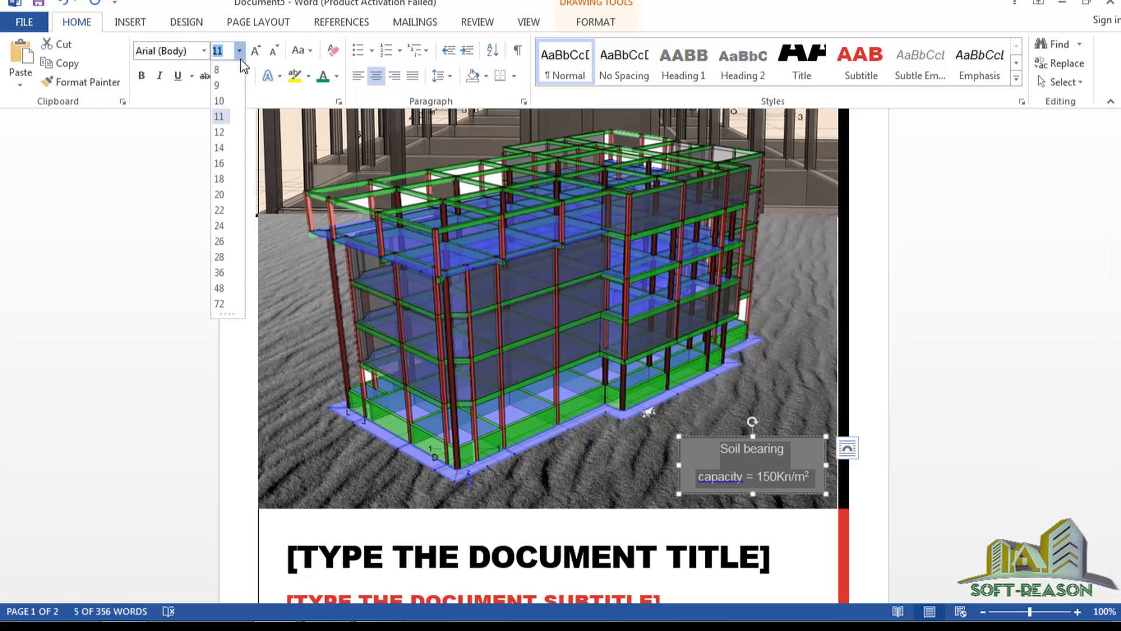
pyautogui.click(221, 136)
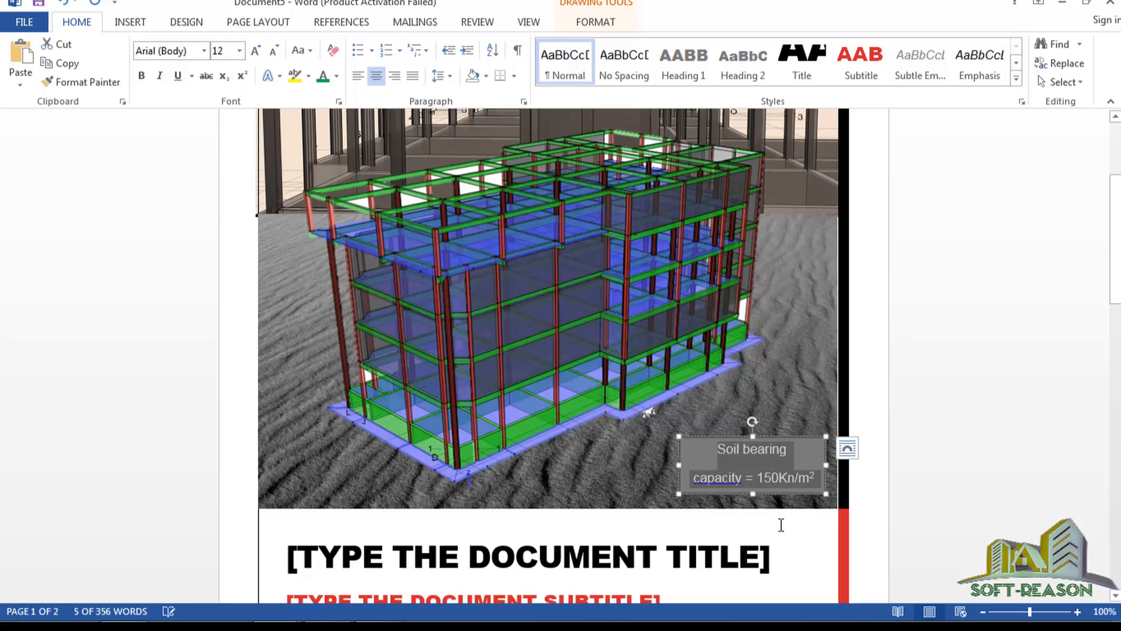
pyautogui.click(724, 479)
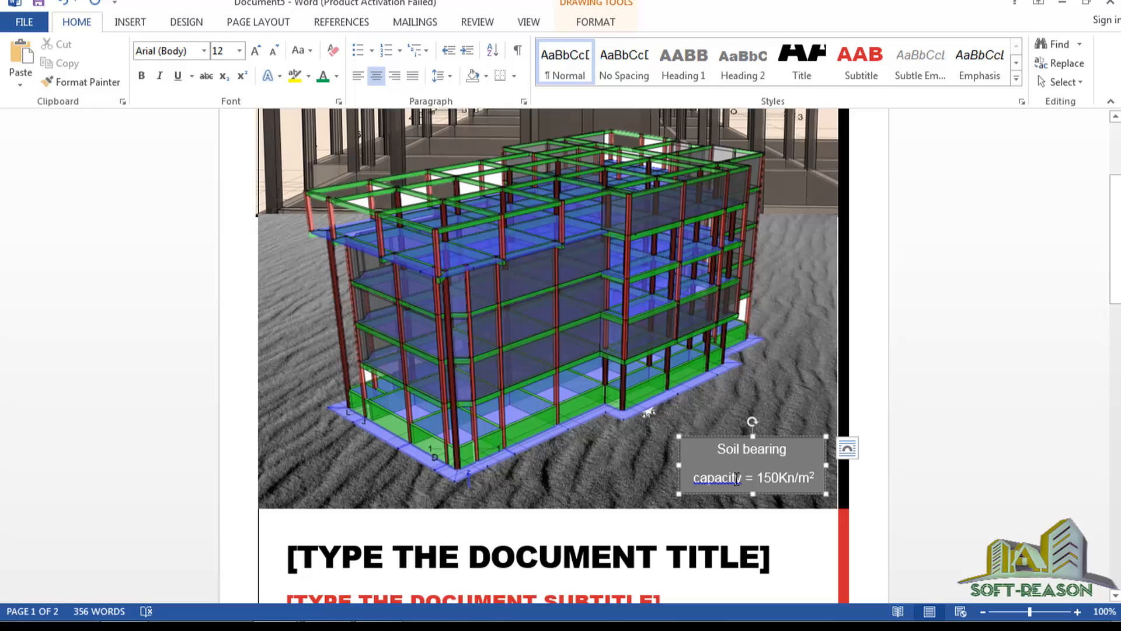
pyautogui.rightClick(737, 479)
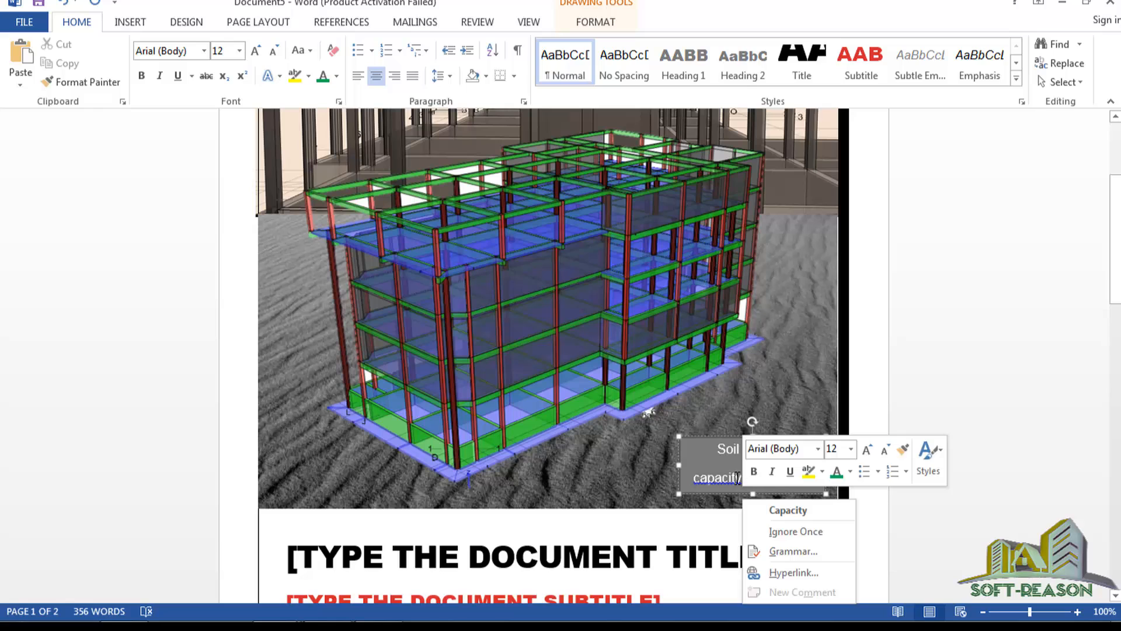
pyautogui.click(814, 517)
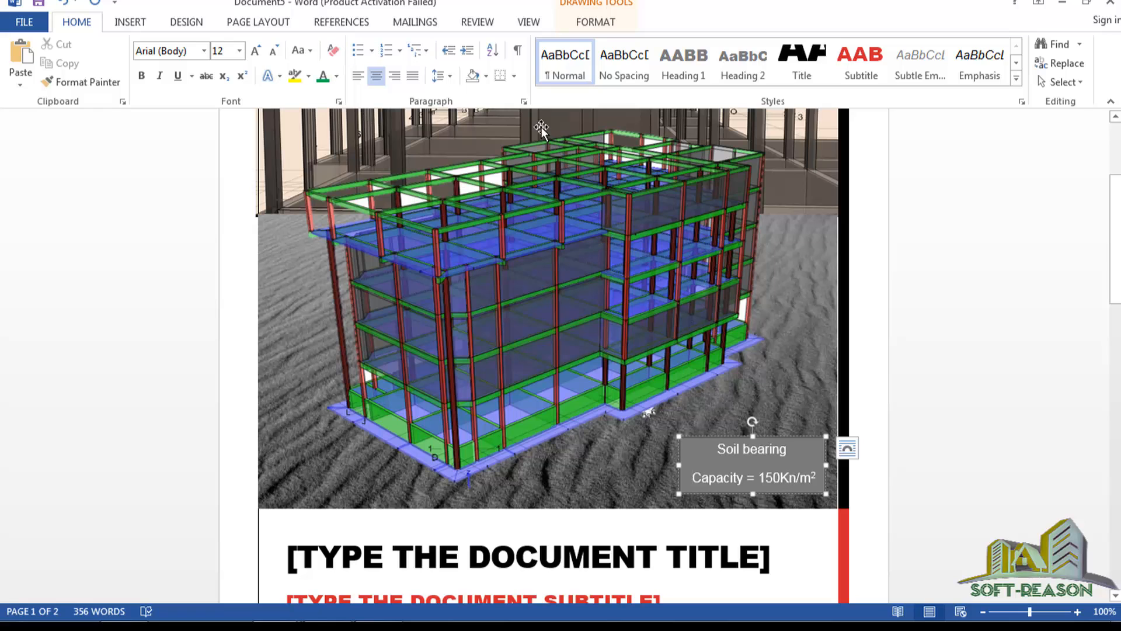
# Set the soil-bearing label's shape fill to No Fill, removing the grey background.
pyautogui.click(594, 18)
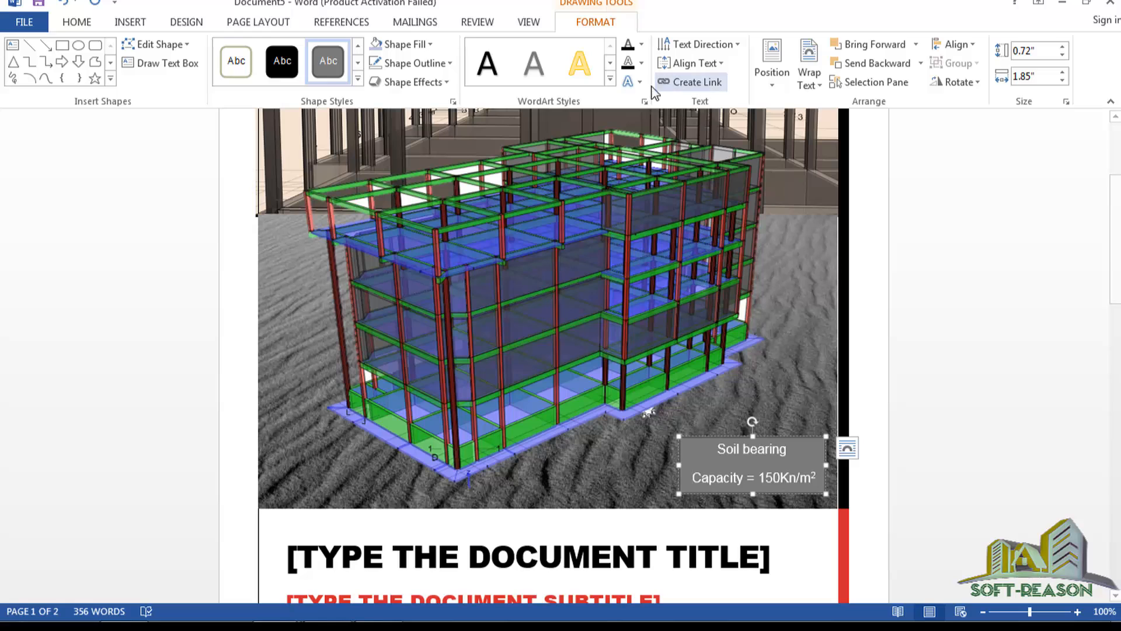
pyautogui.click(430, 45)
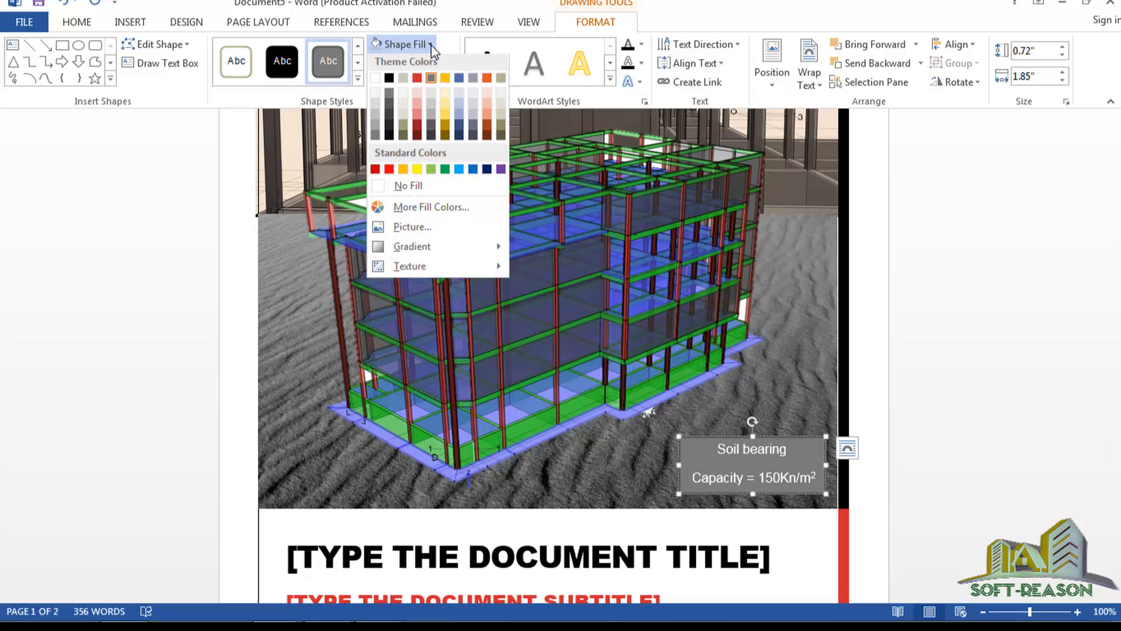
pyautogui.click(384, 190)
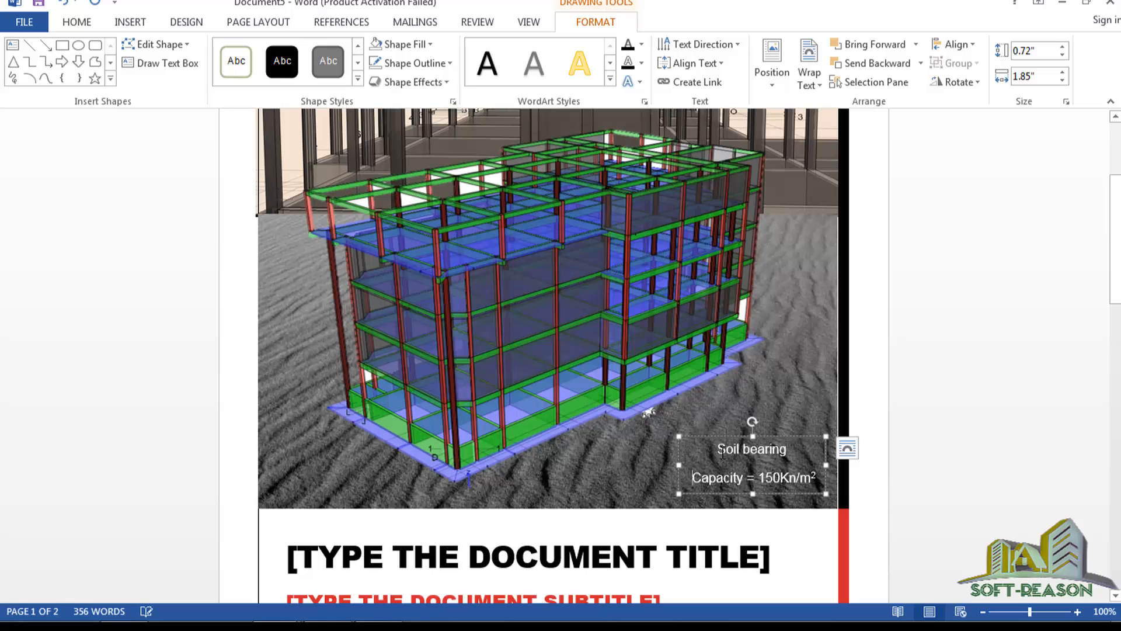
# Colour both lines of the label text yellow, after first trying gold.
pyautogui.moveTo(715, 450); pyautogui.dragTo(816, 493)
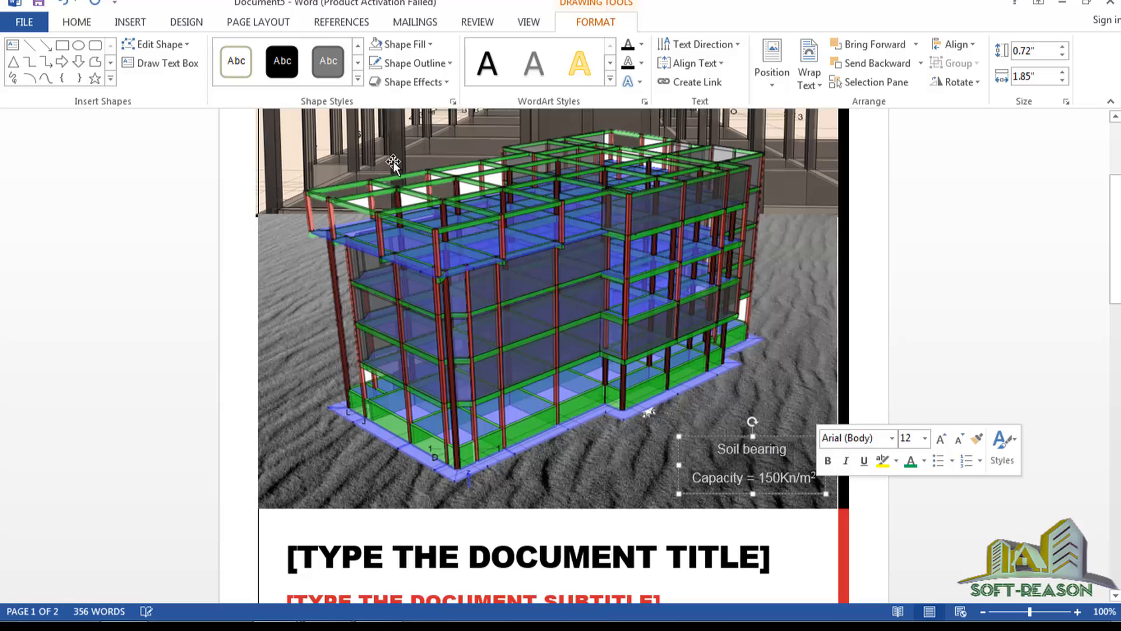
pyautogui.click(77, 22)
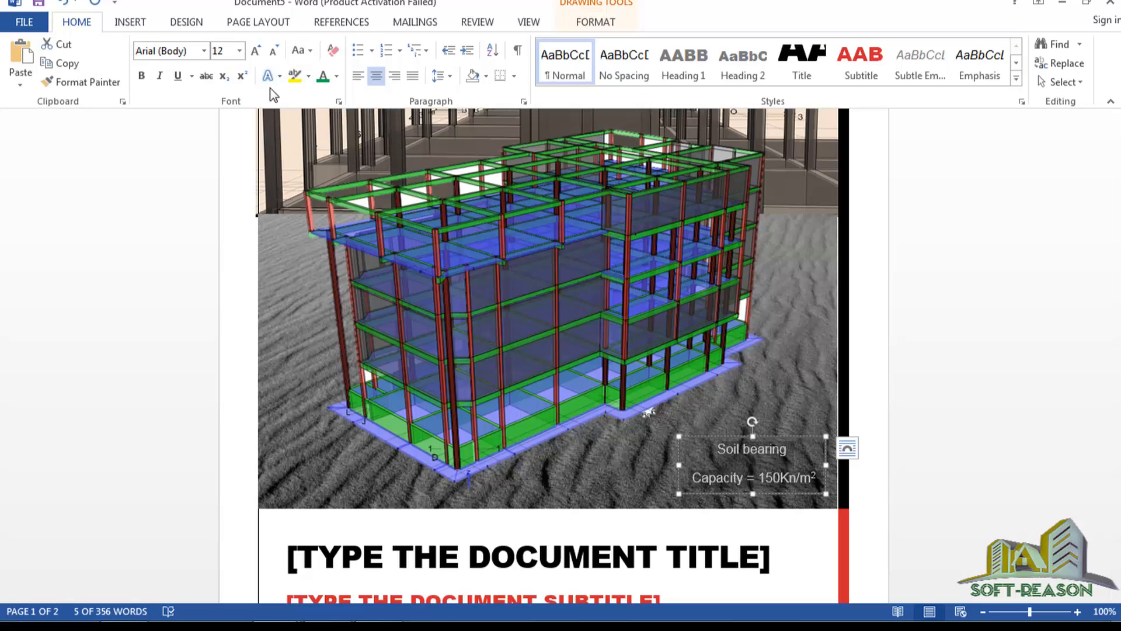
pyautogui.click(336, 76)
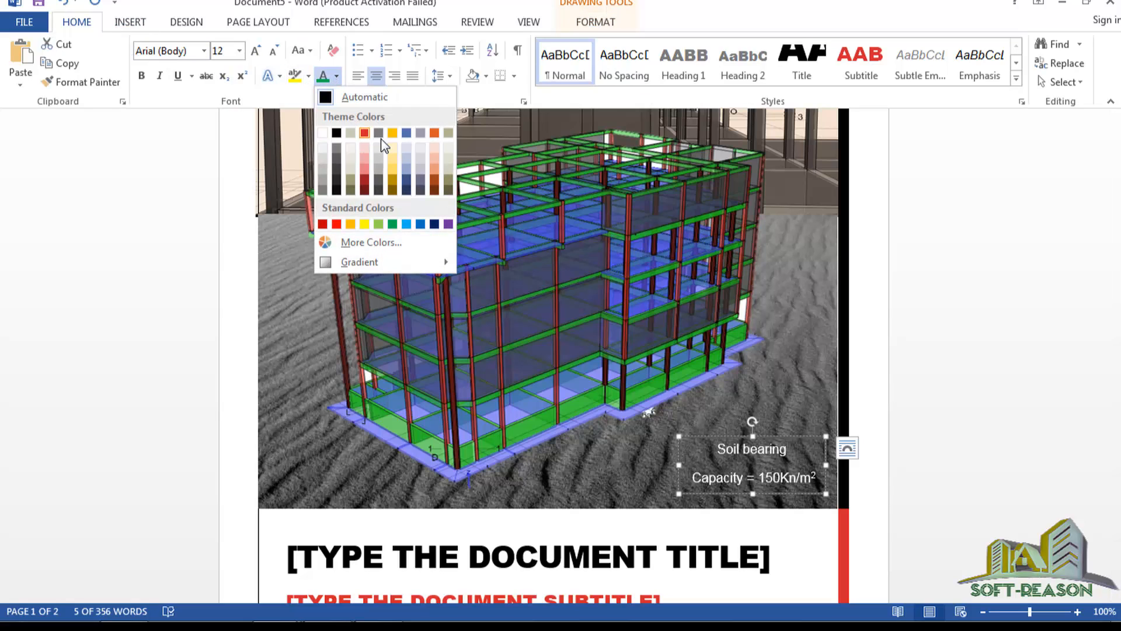
pyautogui.click(396, 170)
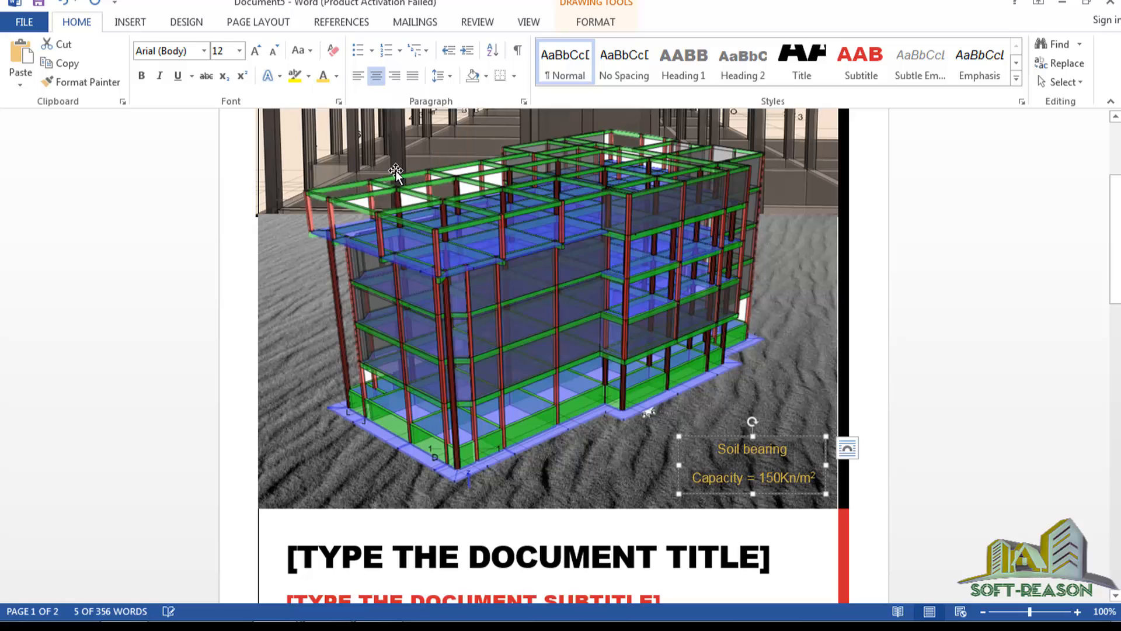
pyautogui.click(337, 76)
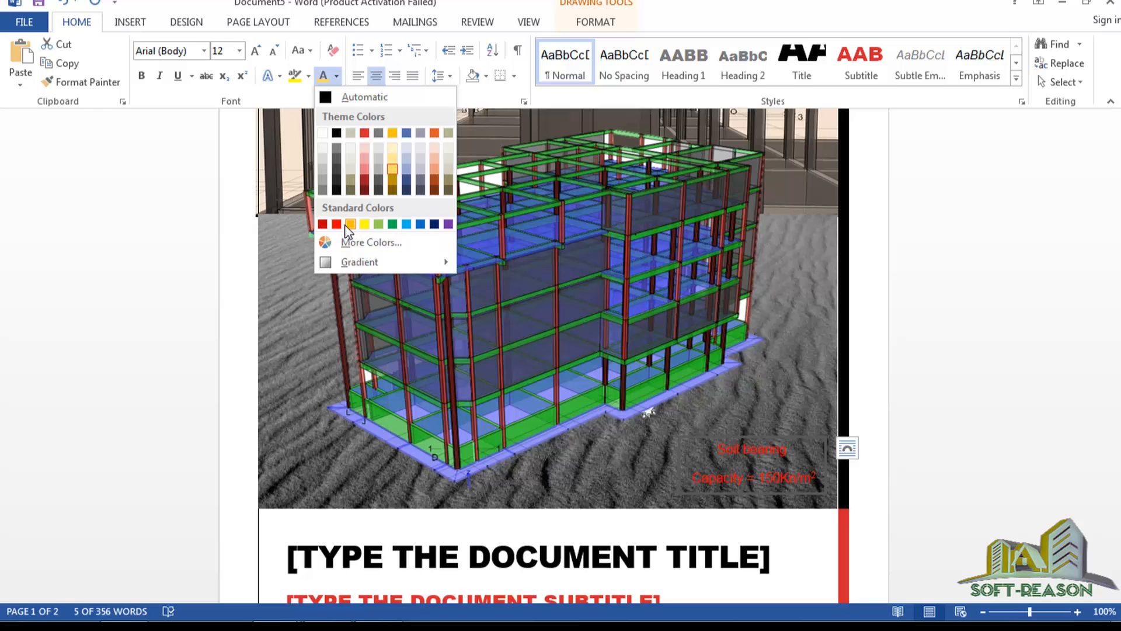
pyautogui.click(363, 225)
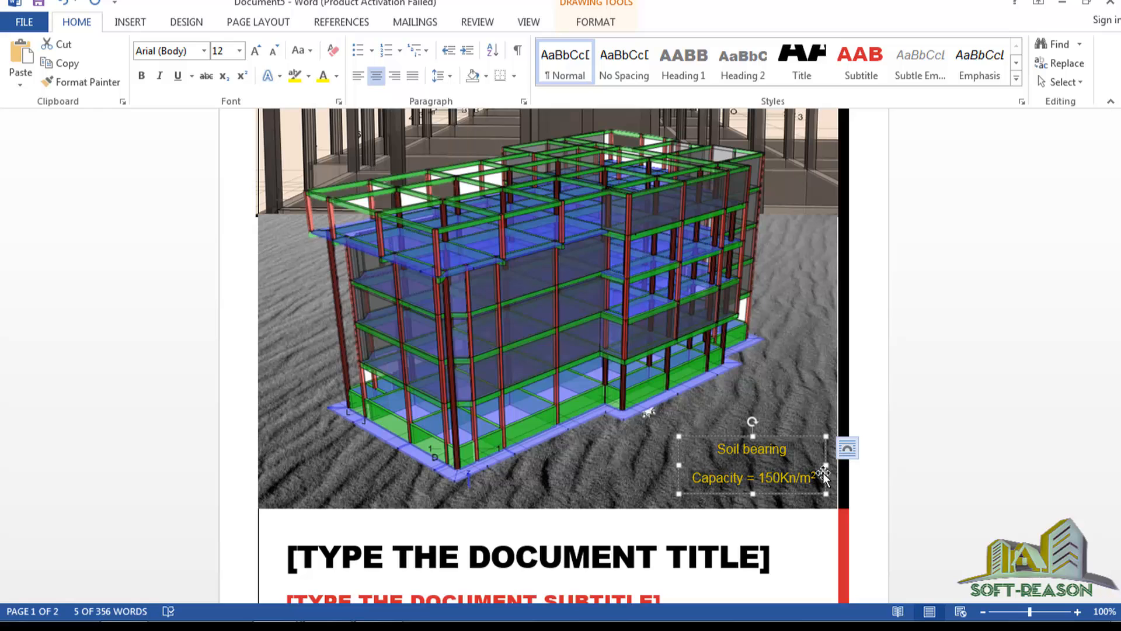
# Delete the leftover content on page 2.
pyautogui.click(787, 470)
pyautogui.click(788, 411)
pyautogui.scroll(-1, 788, 411)
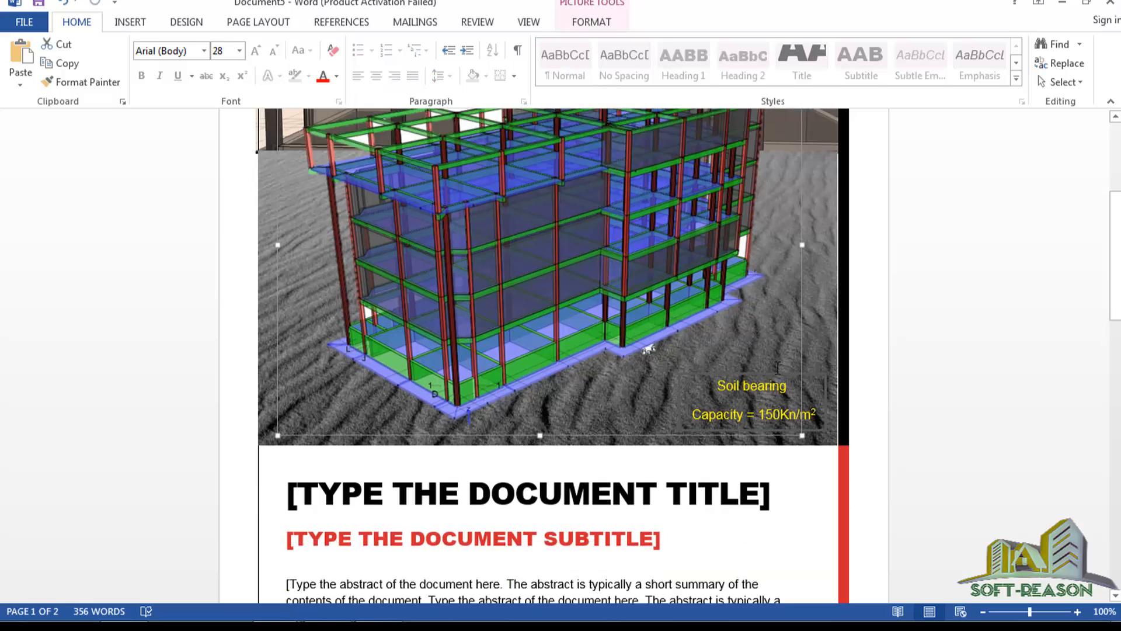
pyautogui.scroll(3, 759, 374)
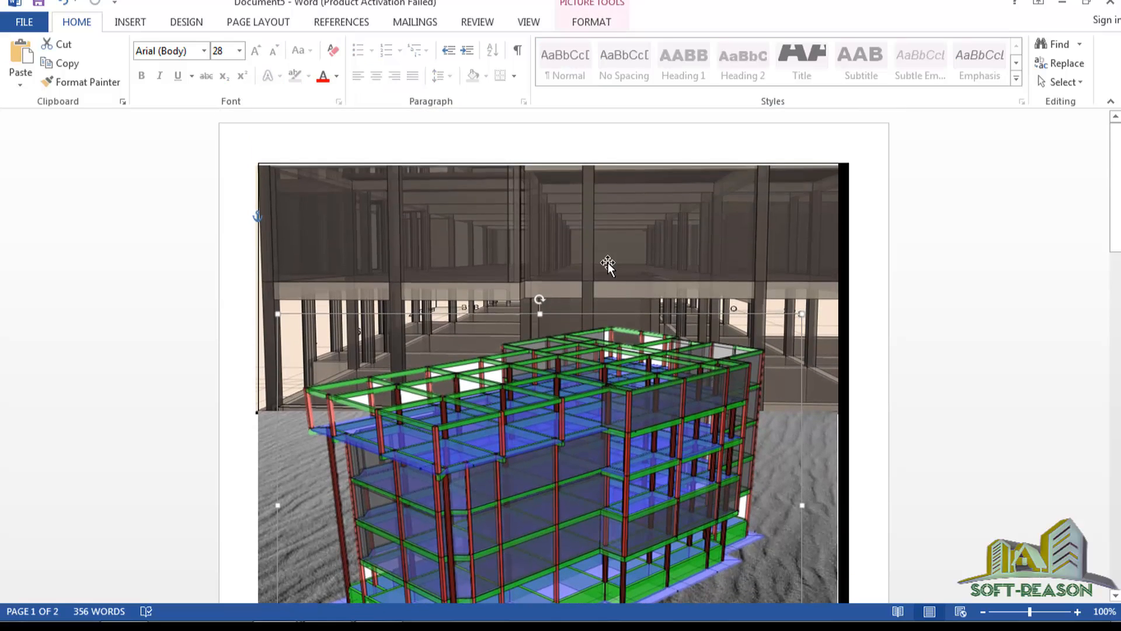
pyautogui.scroll(-8, 608, 262)
pyautogui.scroll(-8, 668, 352)
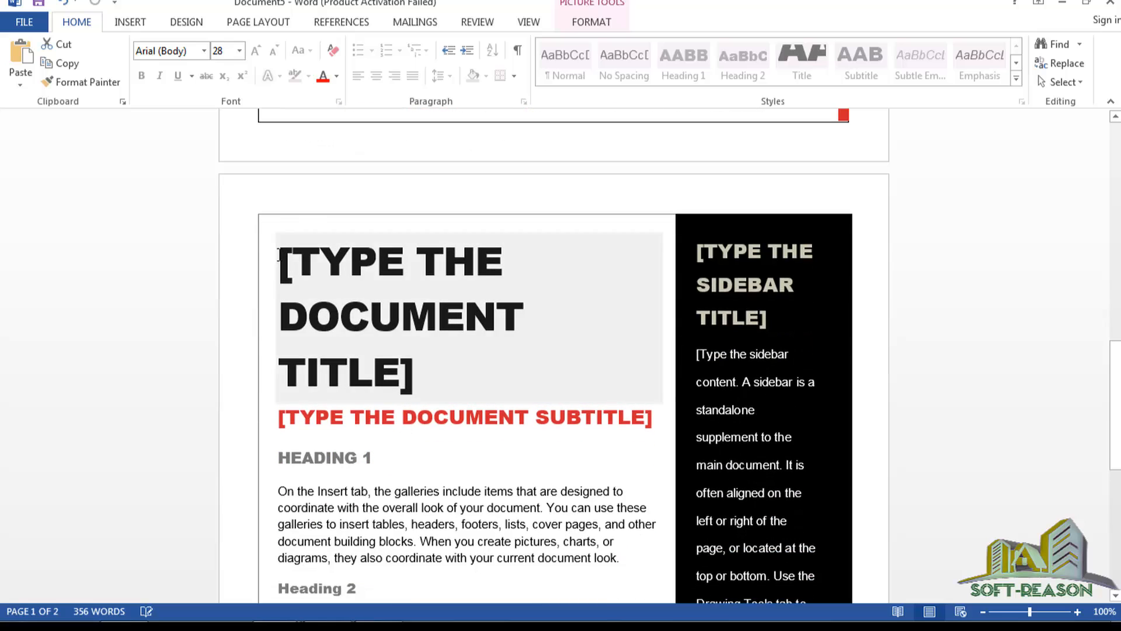
pyautogui.scroll(-9, 741, 422)
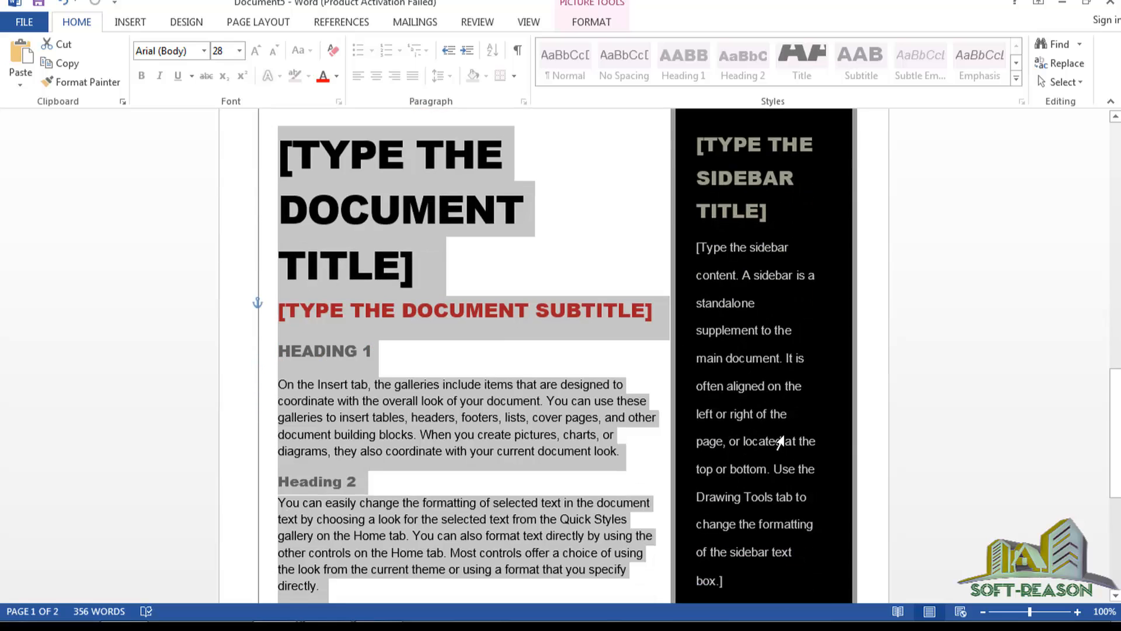
pyautogui.moveTo(828, 506); pyautogui.dragTo(836, 505)
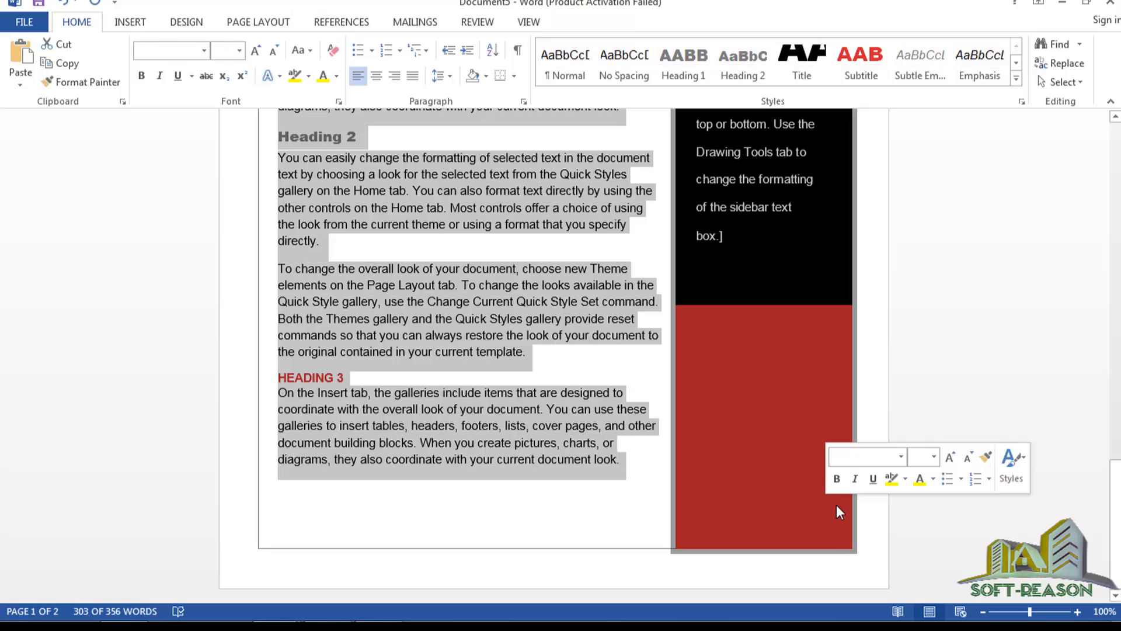
pyautogui.press('Delete')
# Delete the title and abstract placeholder text, narrowing the emptied title box.
pyautogui.scroll(8, 715, 326)
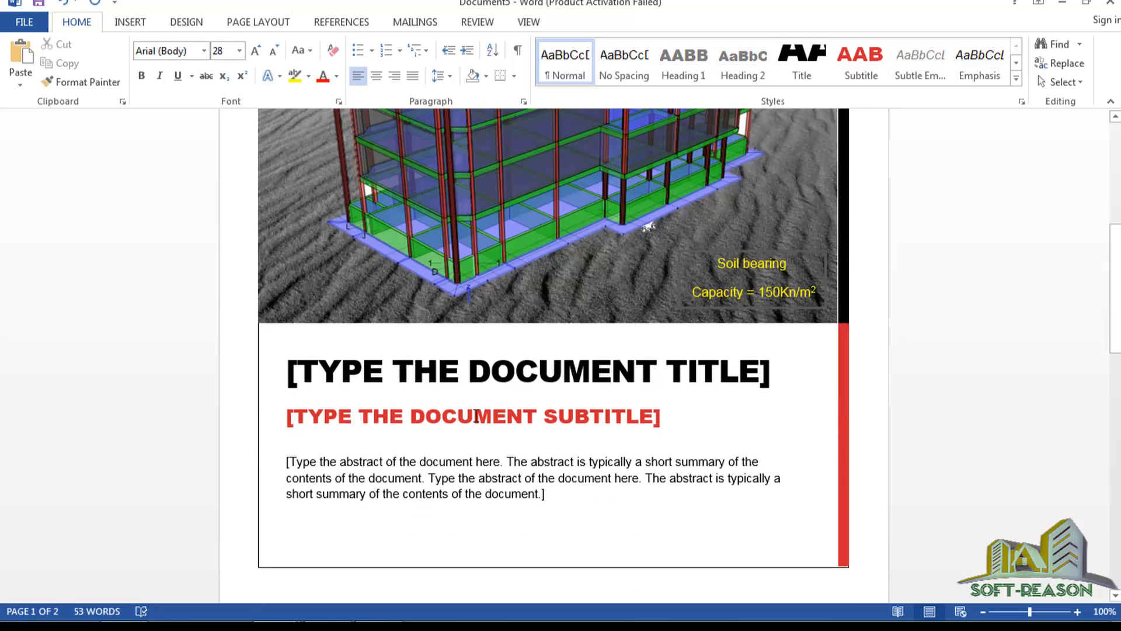
pyautogui.click(399, 375)
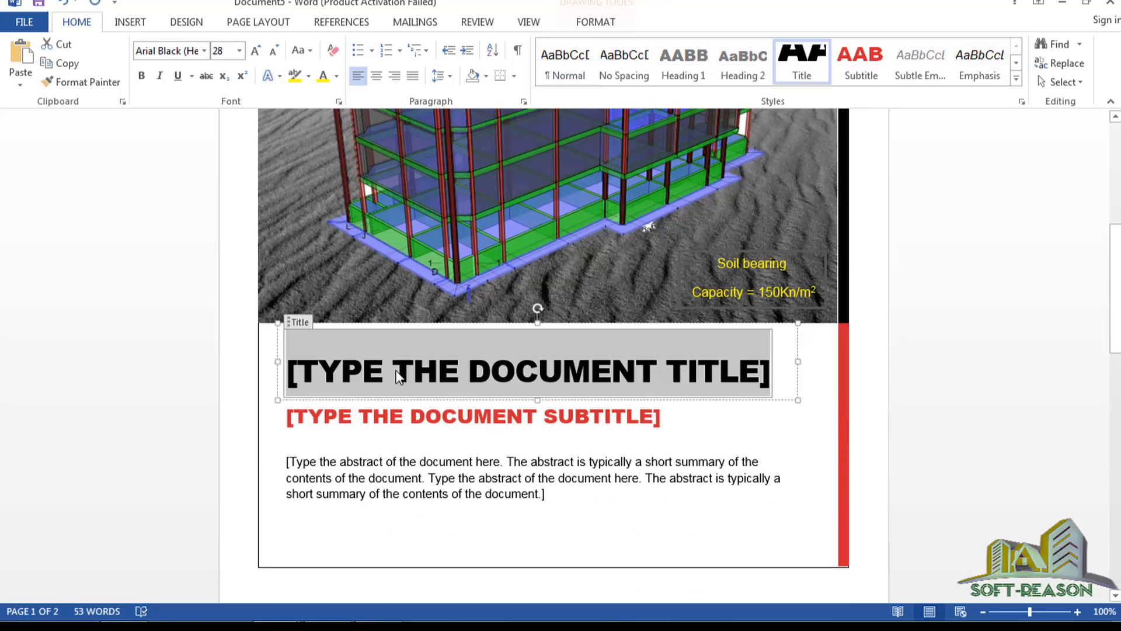
pyautogui.press('Delete')
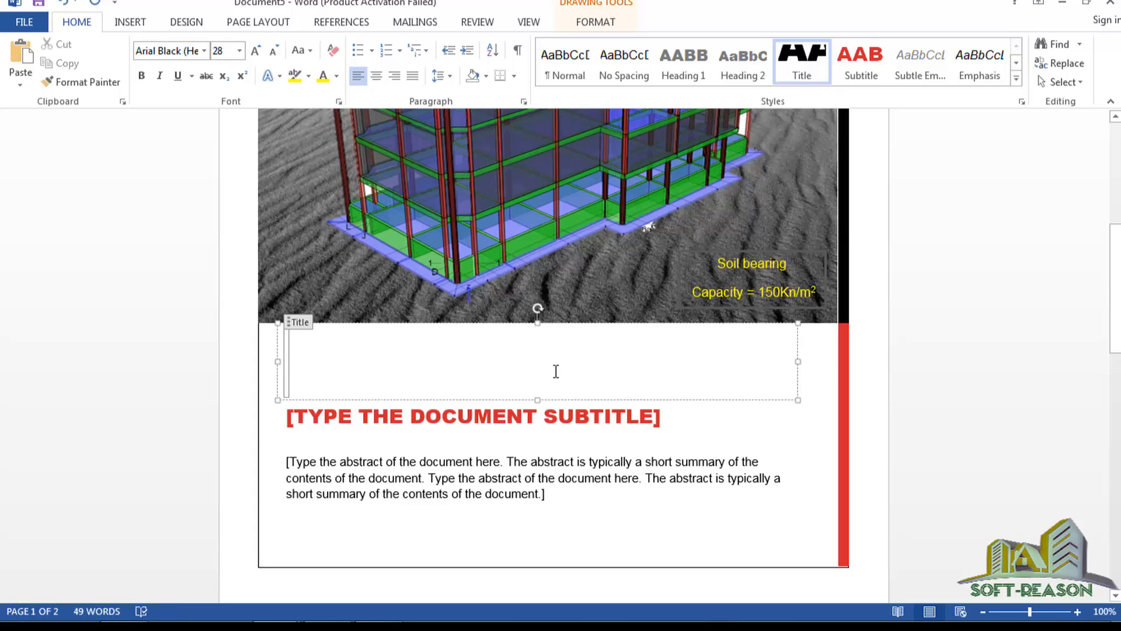
pyautogui.moveTo(796, 363); pyautogui.dragTo(743, 370)
pyautogui.click(766, 388)
pyautogui.scroll(-5, 610, 374)
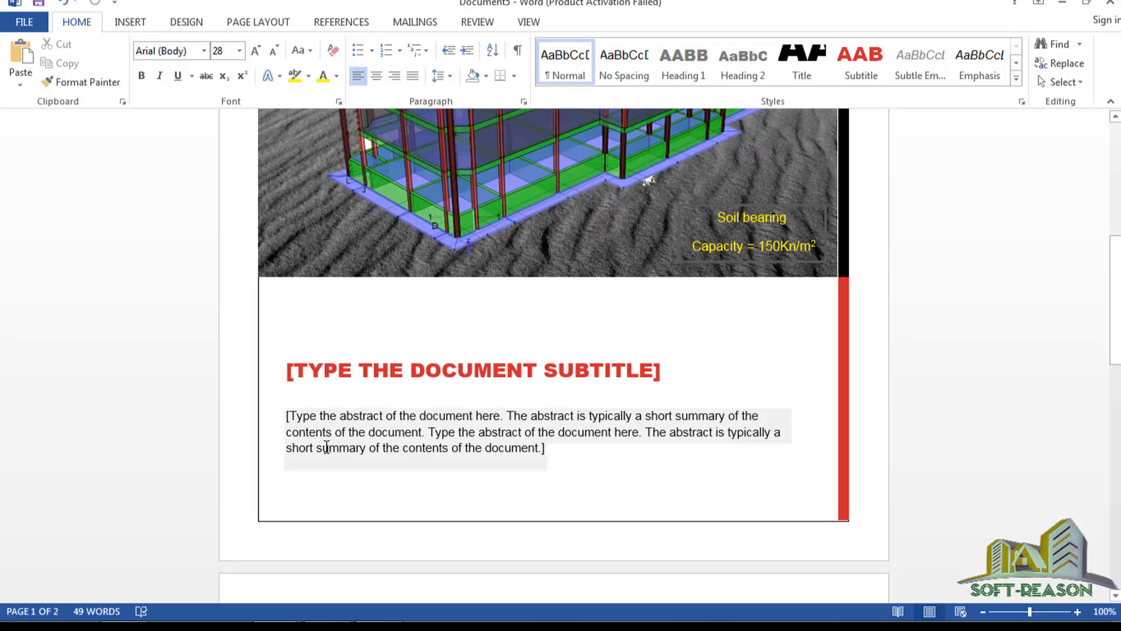
pyautogui.click(310, 429)
pyautogui.press('Delete')
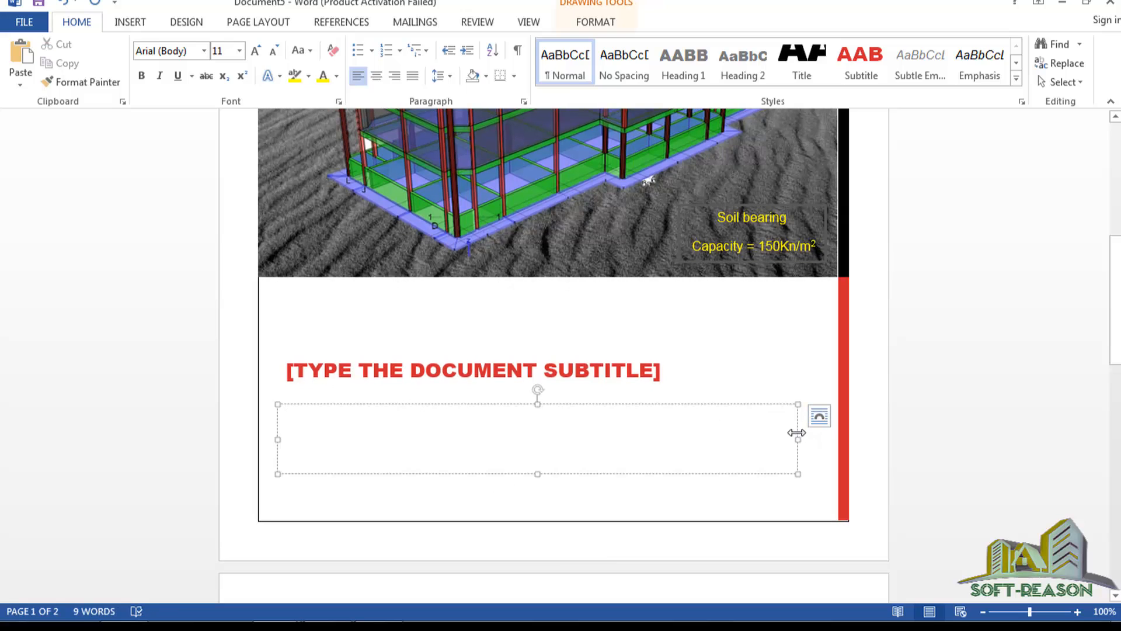
# Place the caret in the subtitle box, then in the empty box on page 2.
pyautogui.click(662, 373)
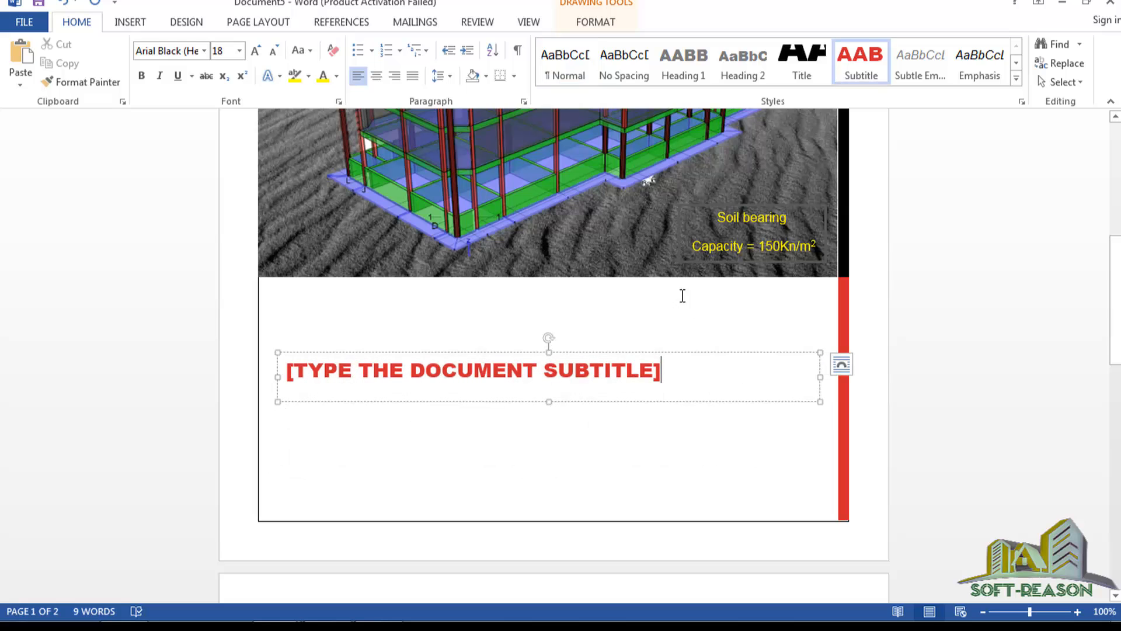
pyautogui.scroll(1, 619, 380)
pyautogui.scroll(-4, 623, 388)
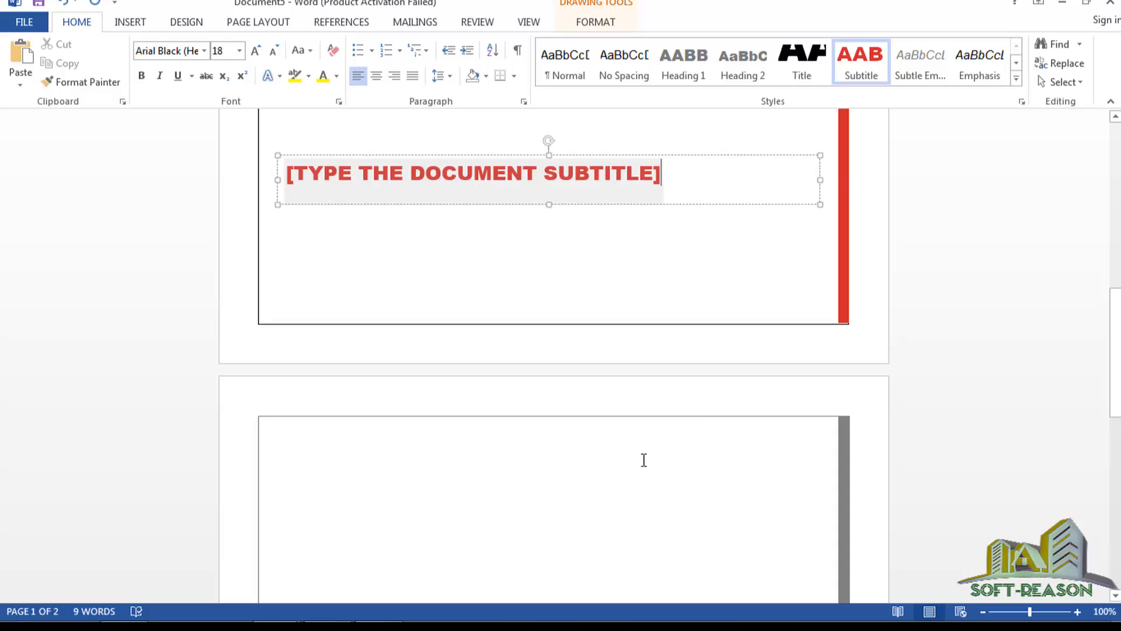
pyautogui.click(642, 461)
pyautogui.scroll(-3, 460, 478)
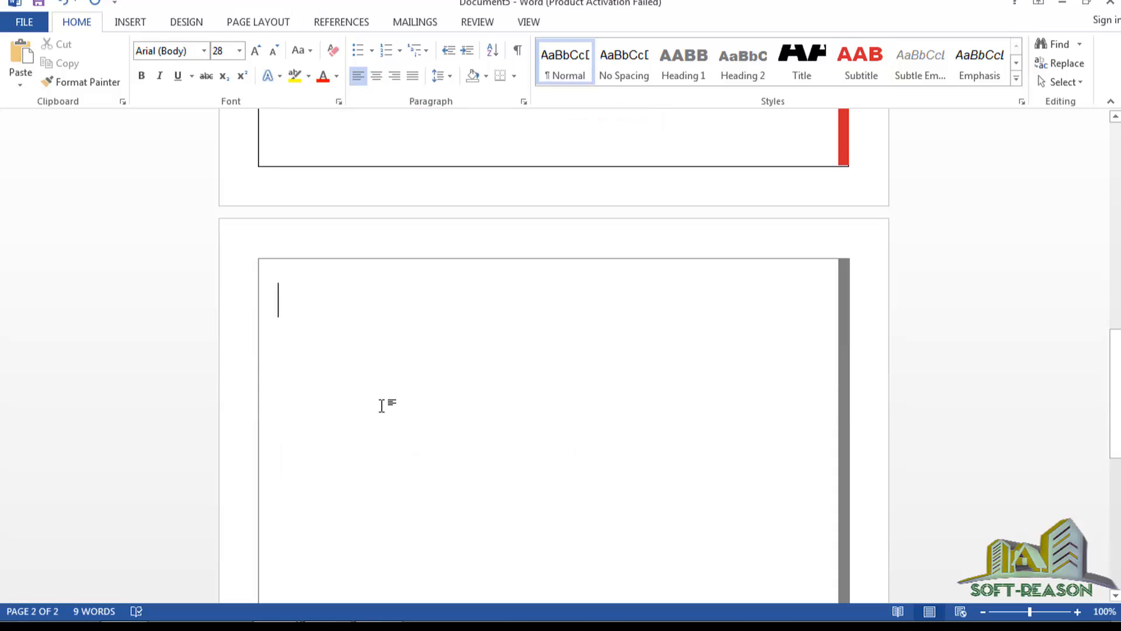
pyautogui.doubleClick(377, 367)
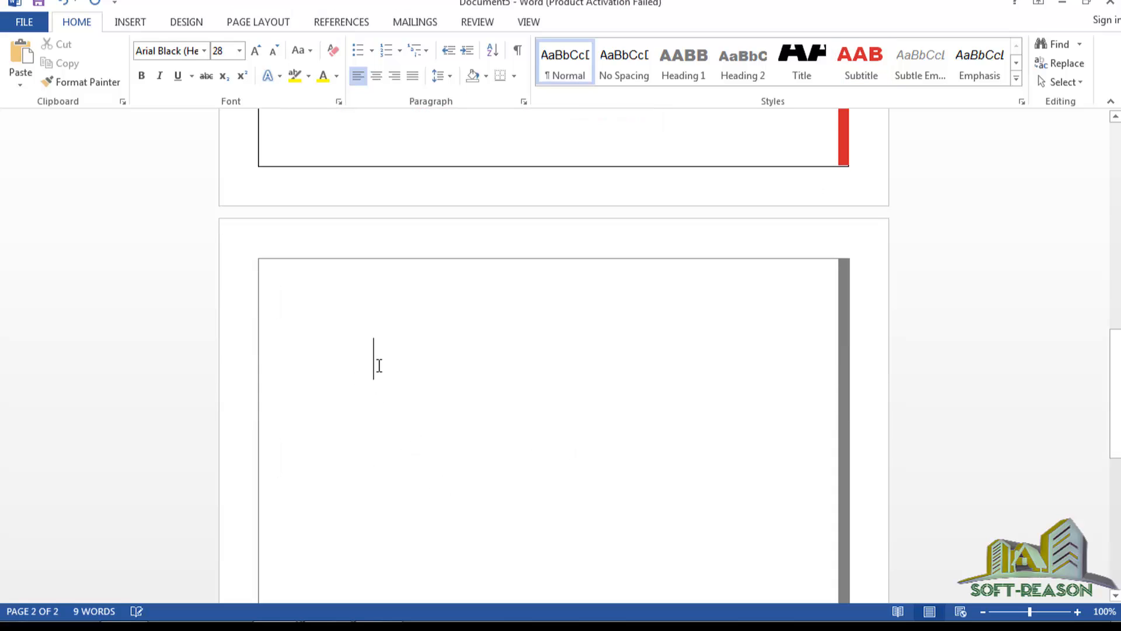
pyautogui.click(297, 334)
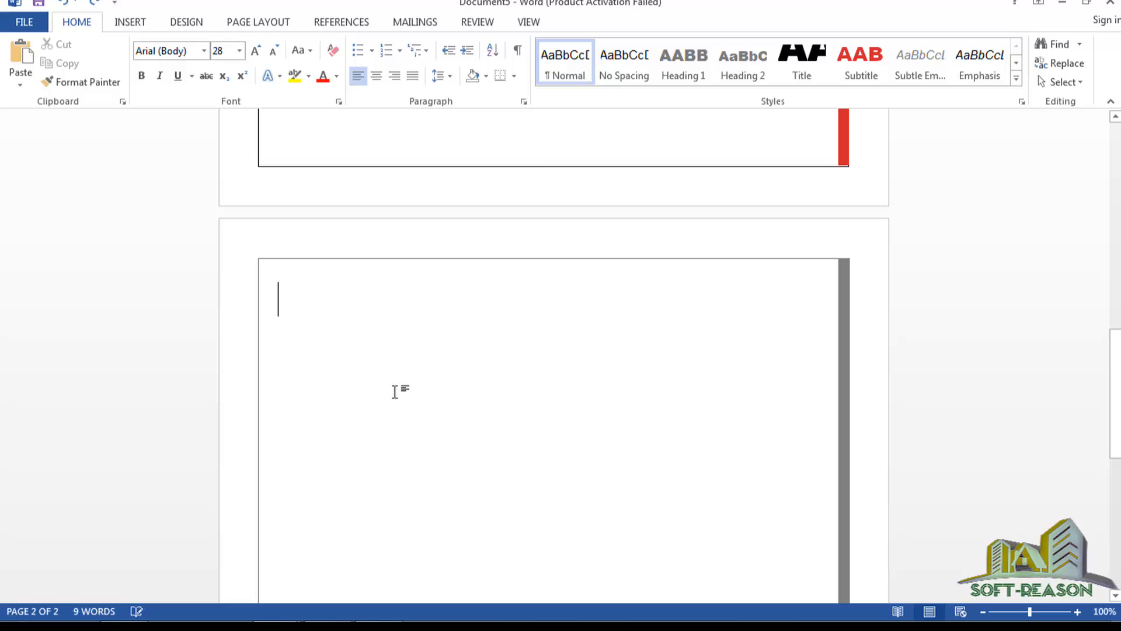
# With formatting marks shown, delete the page break, then hide the marks again.
pyautogui.click(519, 53)
pyautogui.scroll(9, 546, 375)
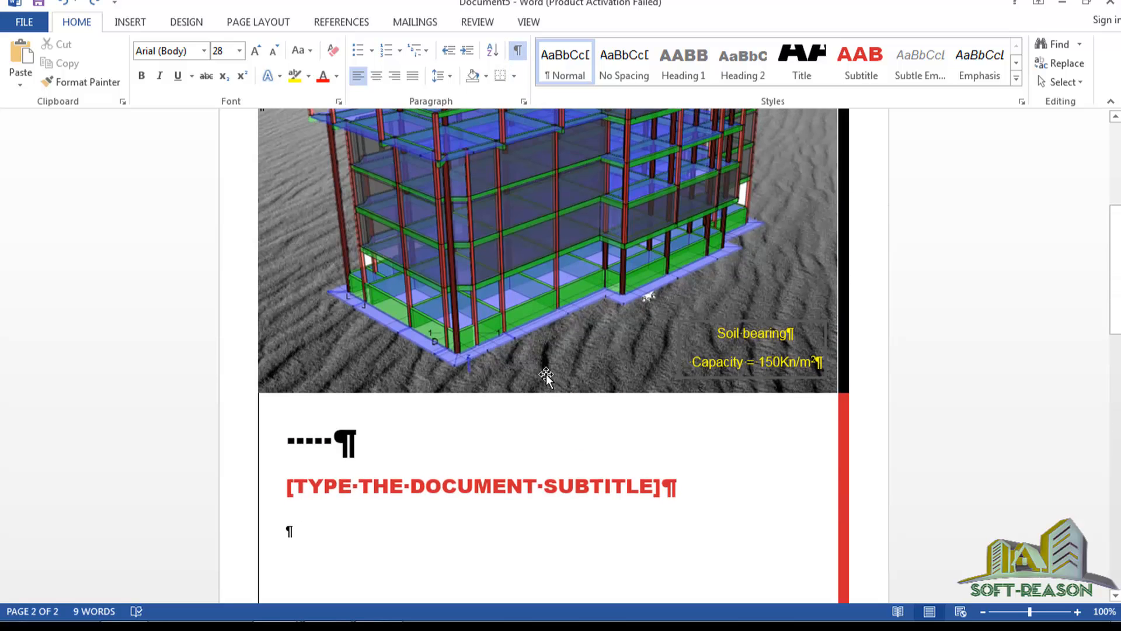
pyautogui.scroll(5, 545, 373)
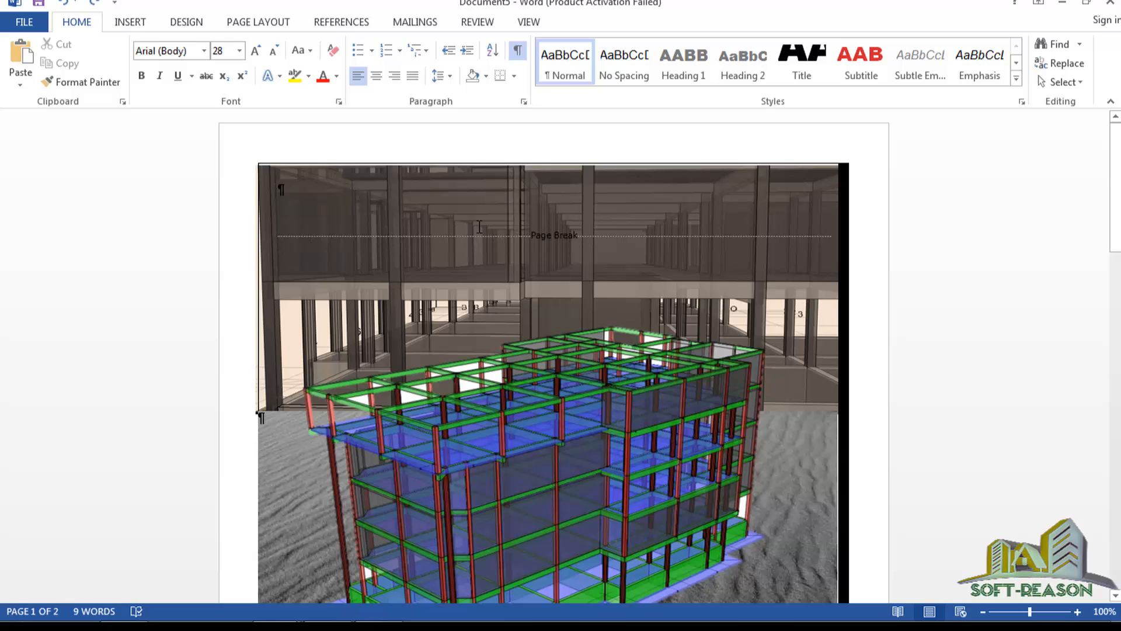
pyautogui.click(829, 230)
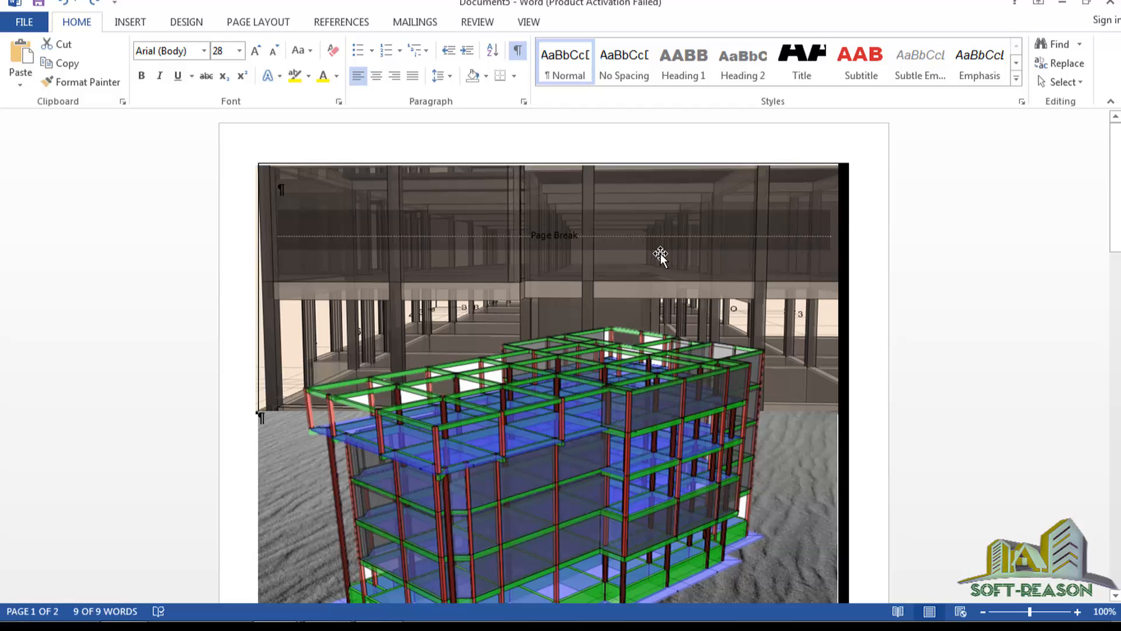
pyautogui.press('Delete')
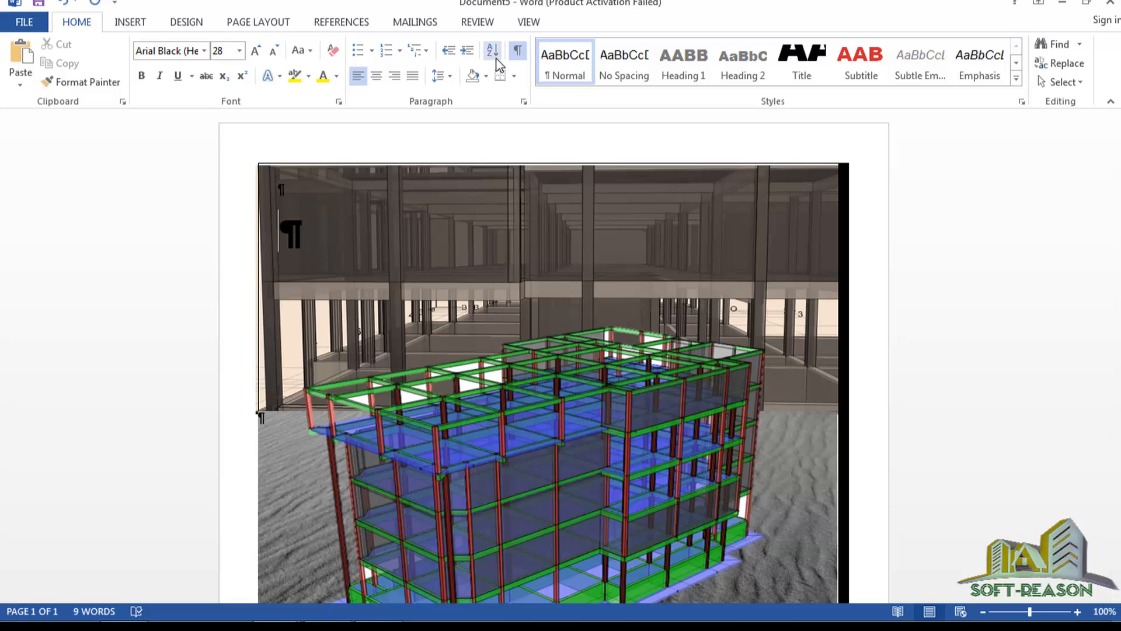
pyautogui.click(513, 52)
pyautogui.scroll(-5, 487, 203)
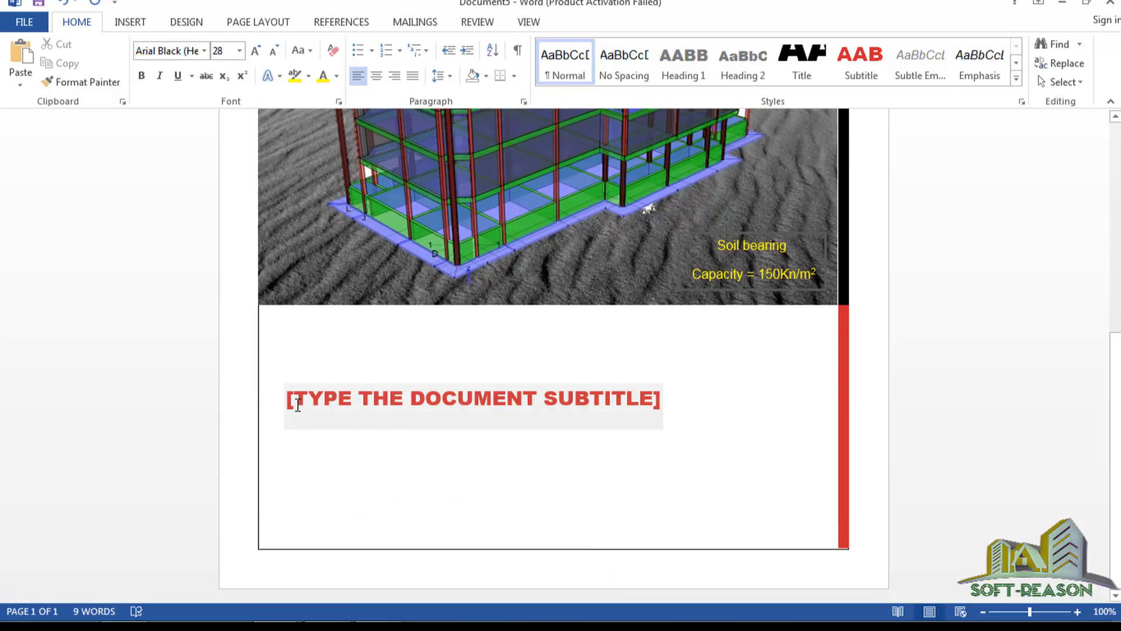
# Type 'DESIGN OF 4-STOREY OFFICE COMPLEX BUILDING' into the subtitle placeholder, correcting typos.
pyautogui.click(298, 403)
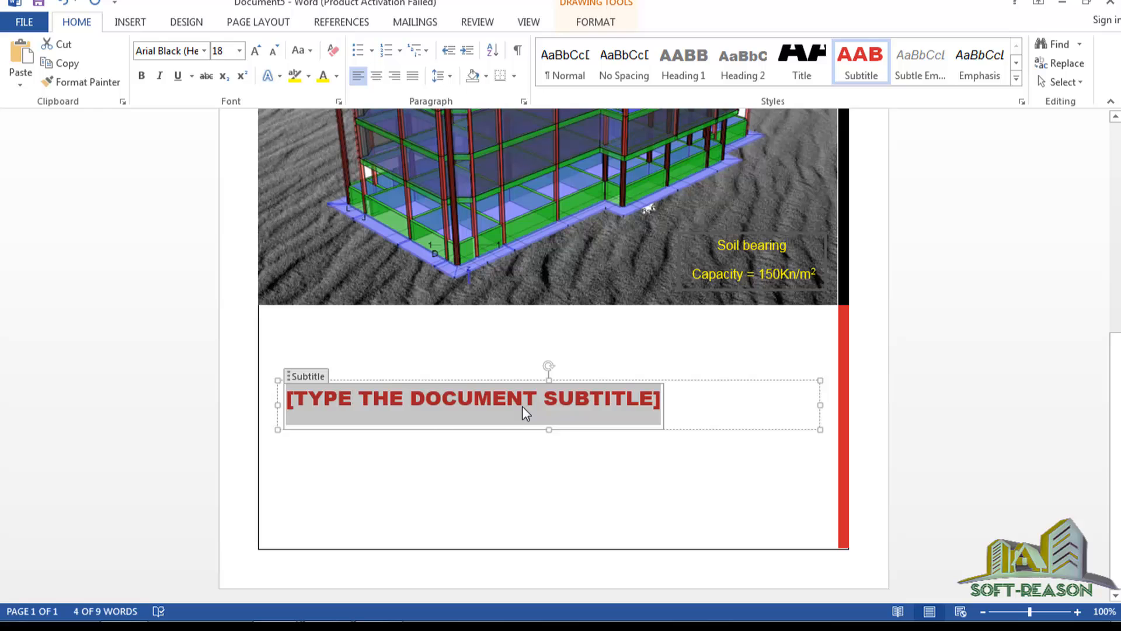
pyautogui.write('DESI')
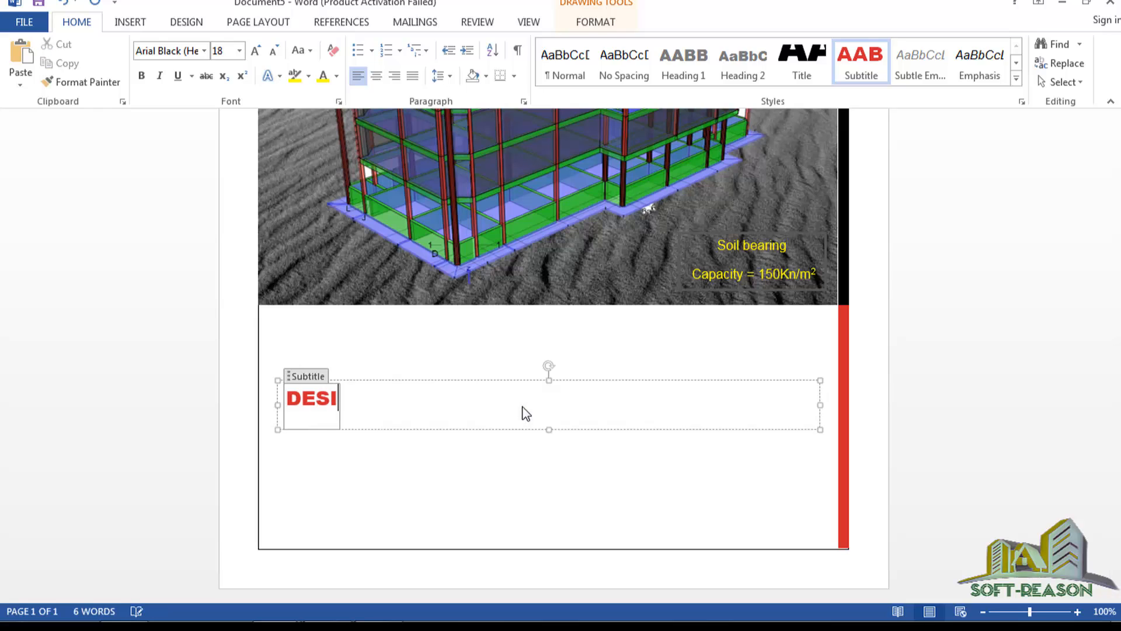
pyautogui.write('GN OPR')
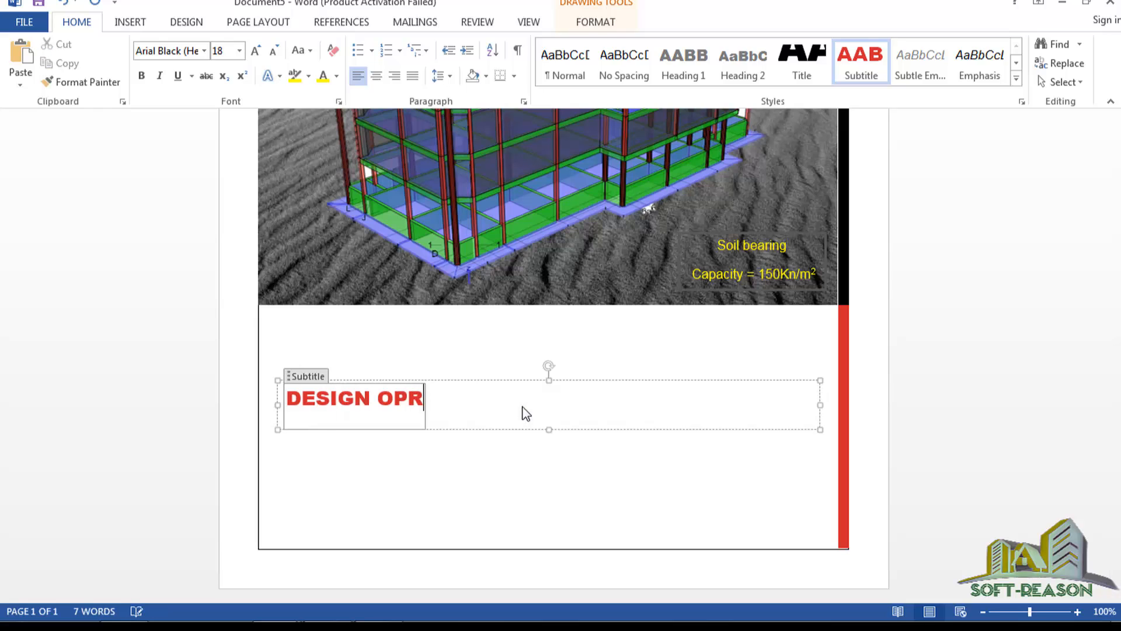
pyautogui.press('BackSpace')
pyautogui.write('T')
pyautogui.press('BackSpace')
pyautogui.press('BackSpace')
pyautogui.press('BackSpace')
pyautogui.press('BackSpace')
pyautogui.write('O')
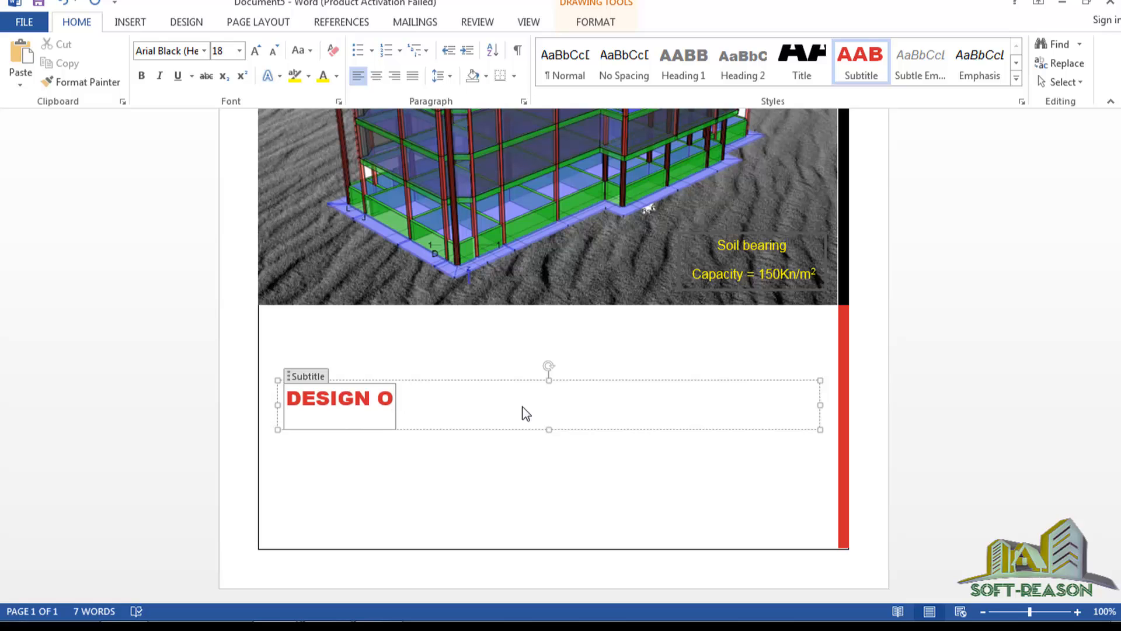
pyautogui.write('F 4-STO')
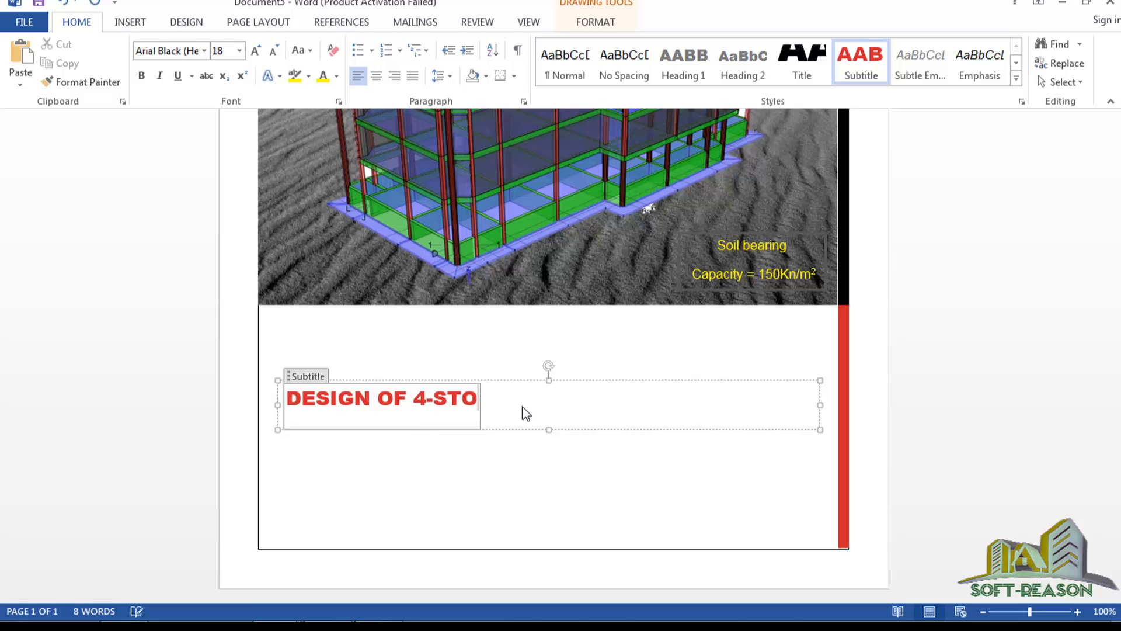
pyautogui.write('REY')
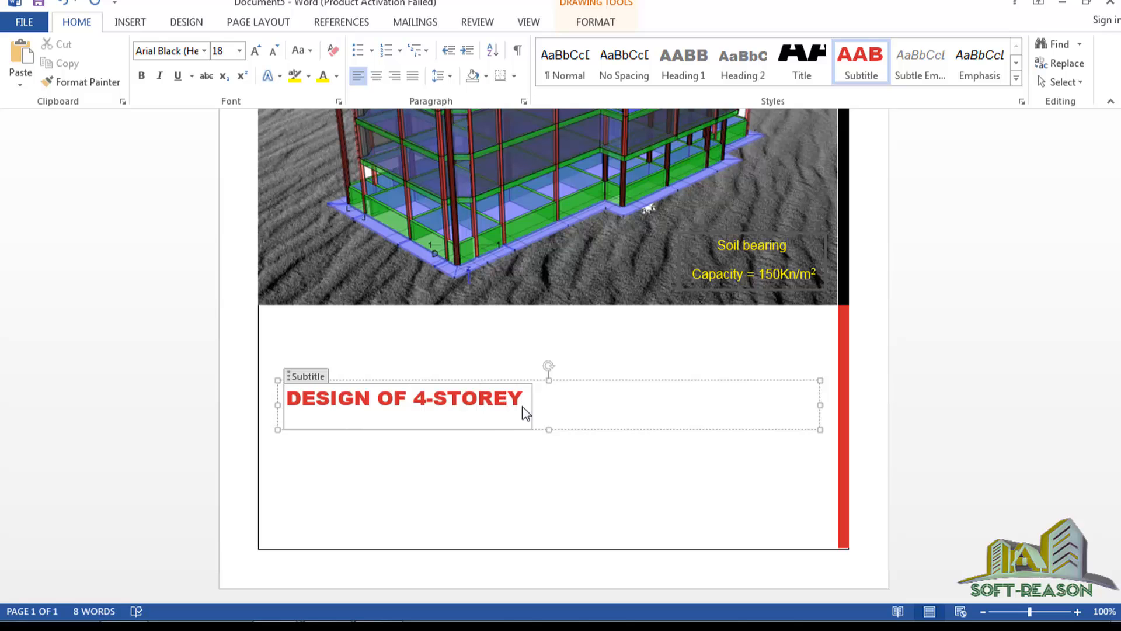
pyautogui.write(' OFFIC')
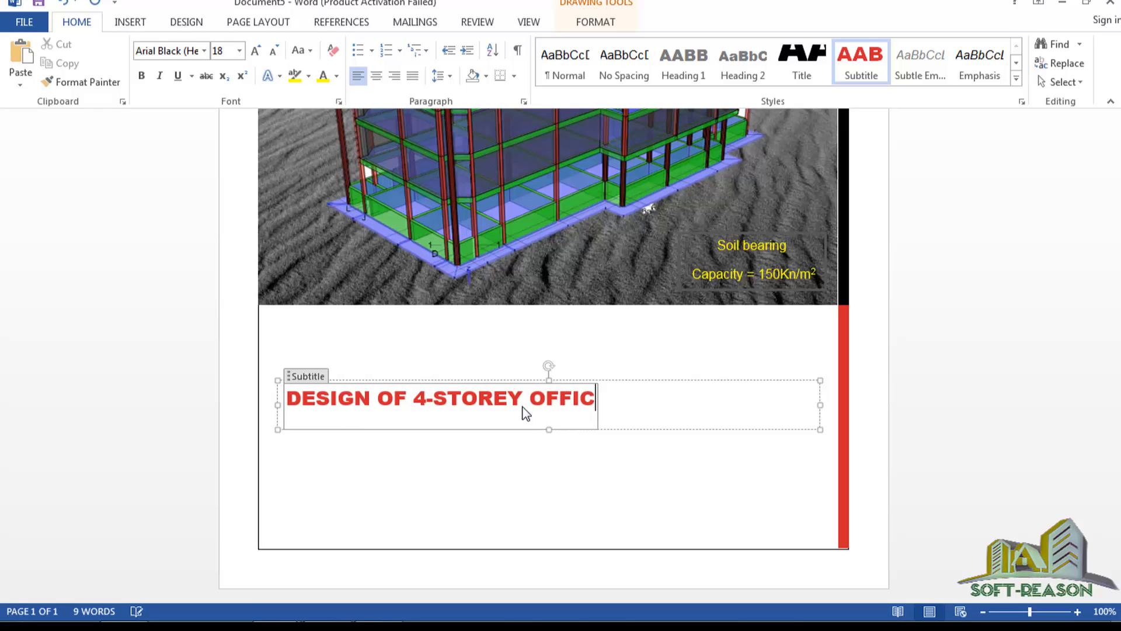
pyautogui.write('E COM')
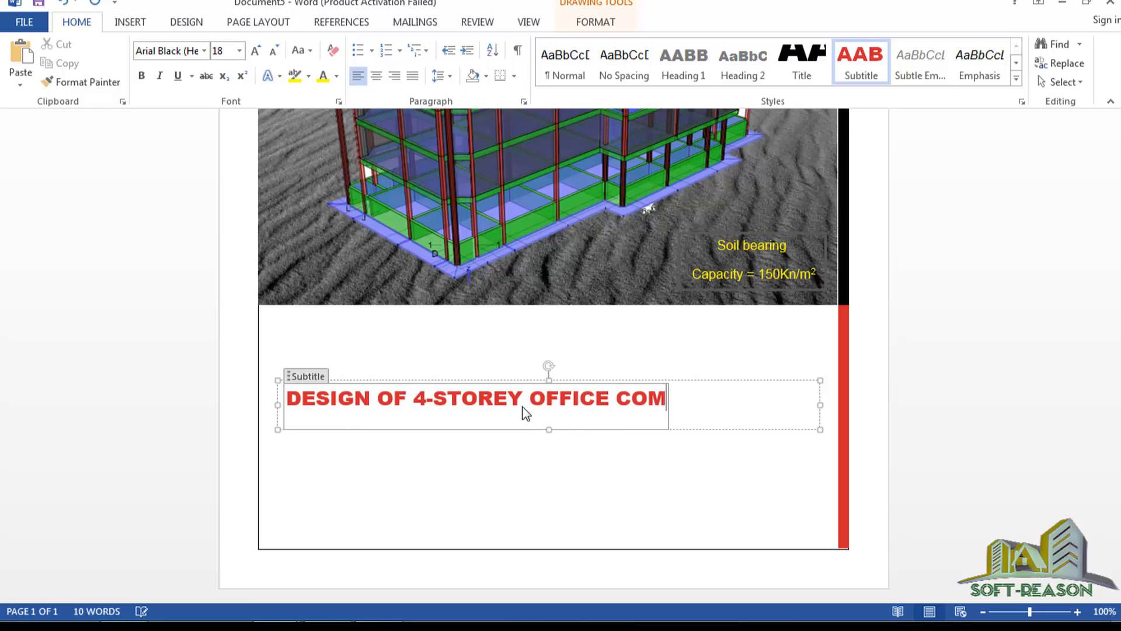
pyautogui.write('PLEX')
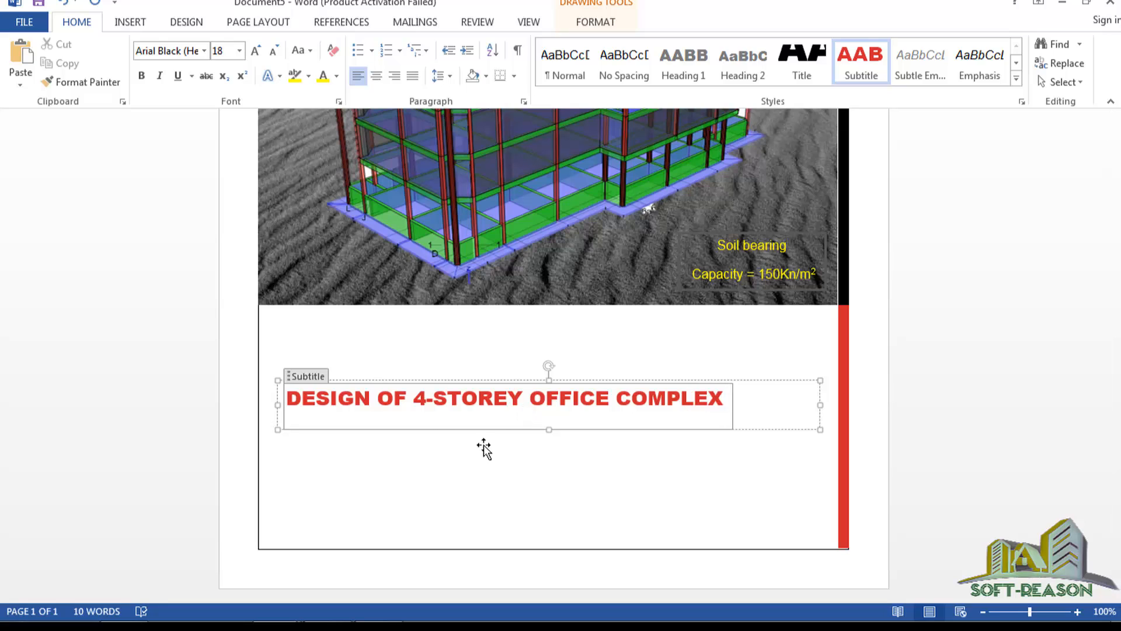
pyautogui.write(' BUILDING')
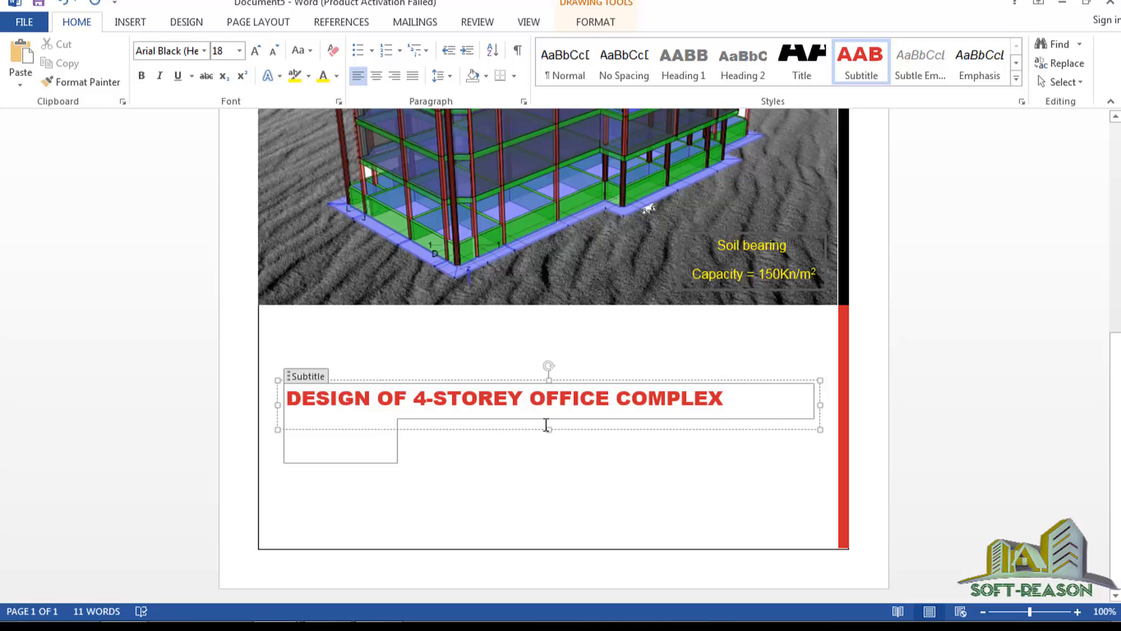
# Widen and heighten the subtitle box so the title fits one line, moved up under the render.
pyautogui.moveTo(548, 429); pyautogui.dragTo(547, 455)
pyautogui.hotkey('ctrl', 'a')
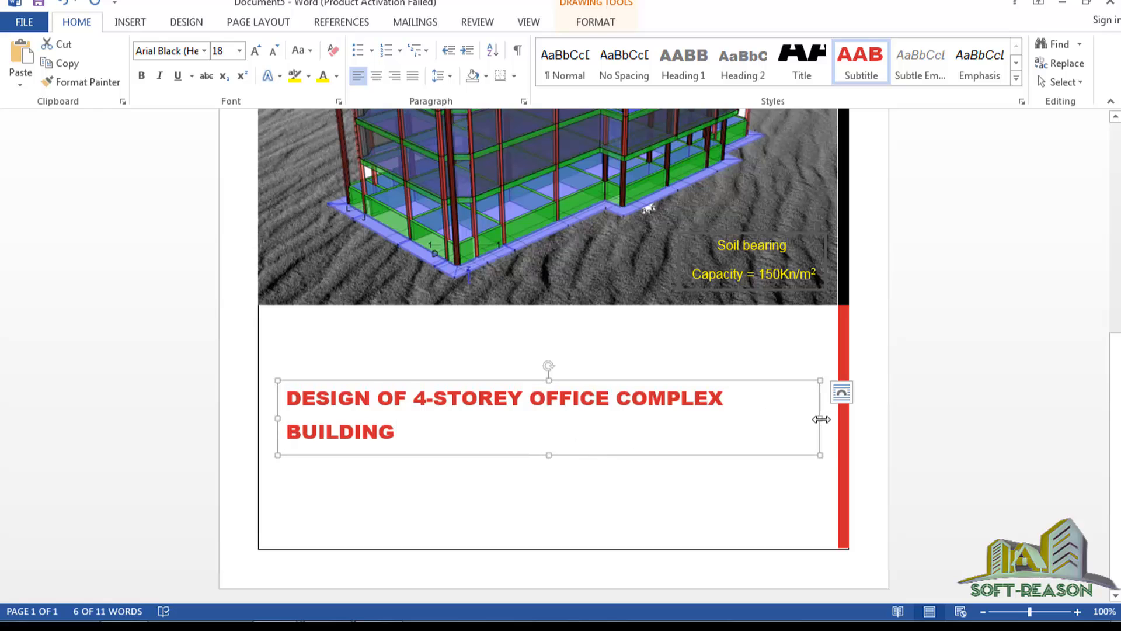
pyautogui.moveTo(821, 418); pyautogui.dragTo(854, 415)
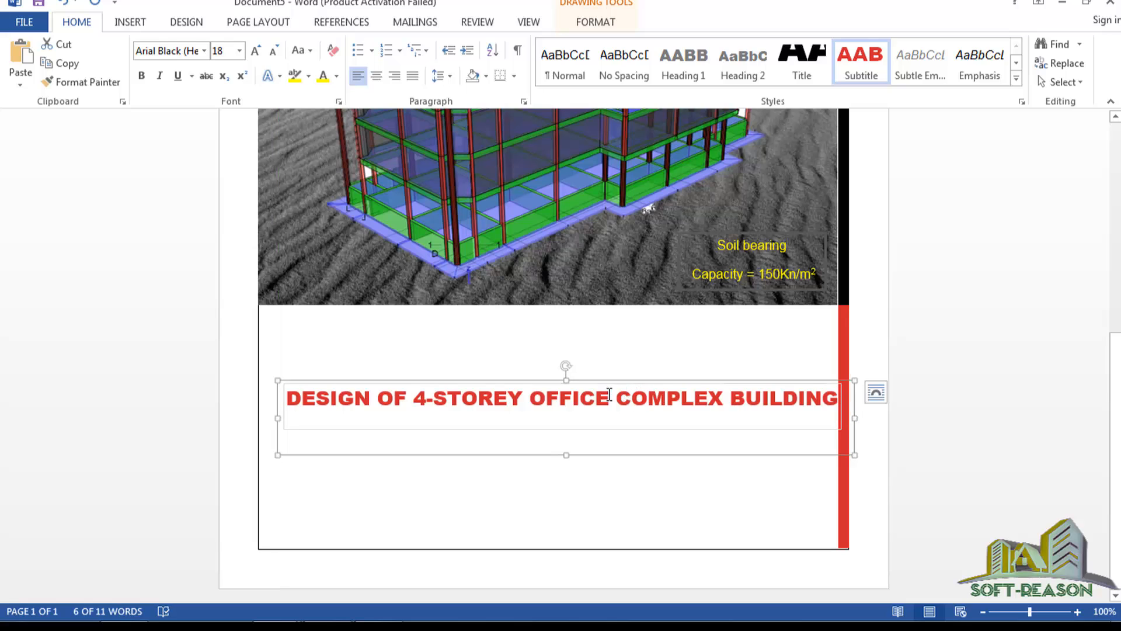
pyautogui.moveTo(541, 380); pyautogui.dragTo(534, 314)
pyautogui.moveTo(566, 388); pyautogui.dragTo(598, 425)
pyautogui.click(836, 336)
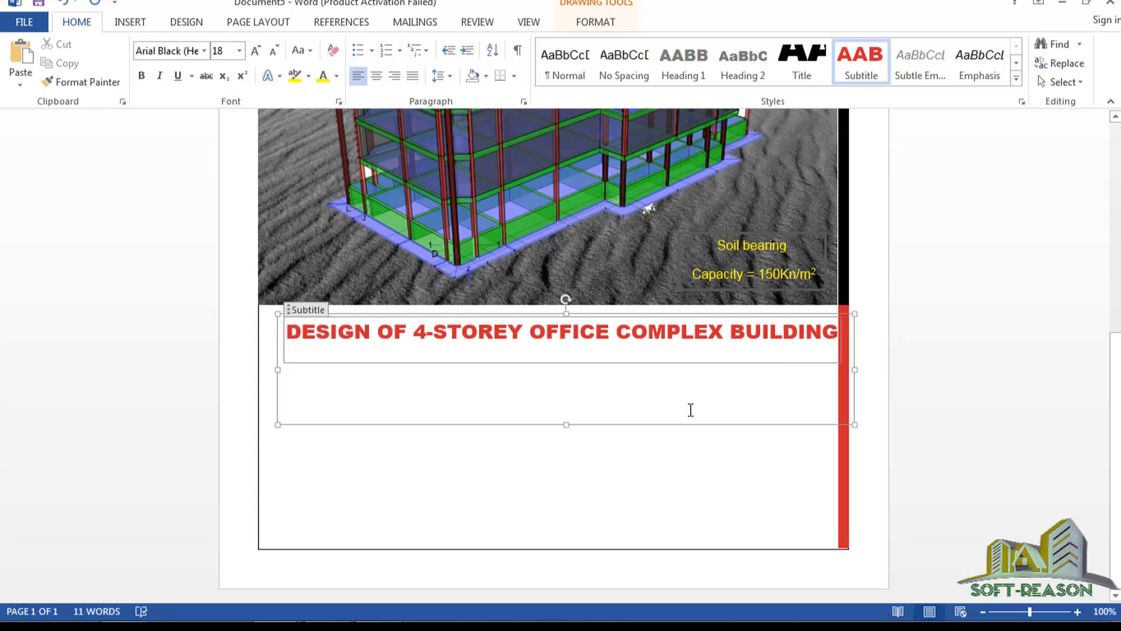
pyautogui.click(569, 399)
pyautogui.click(620, 374)
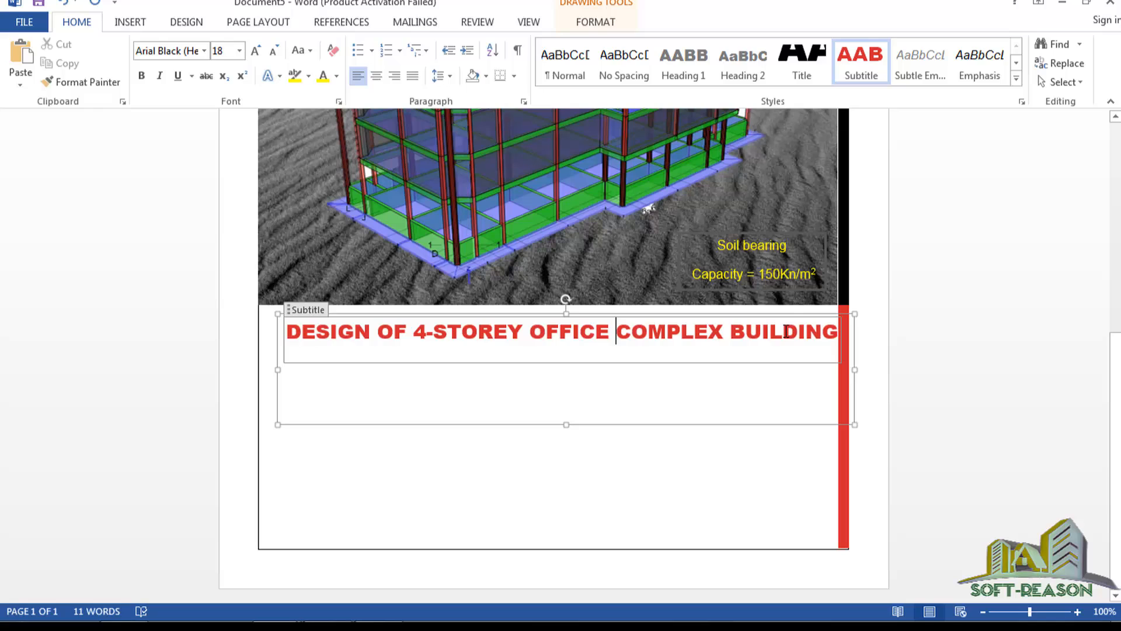
pyautogui.click(840, 337)
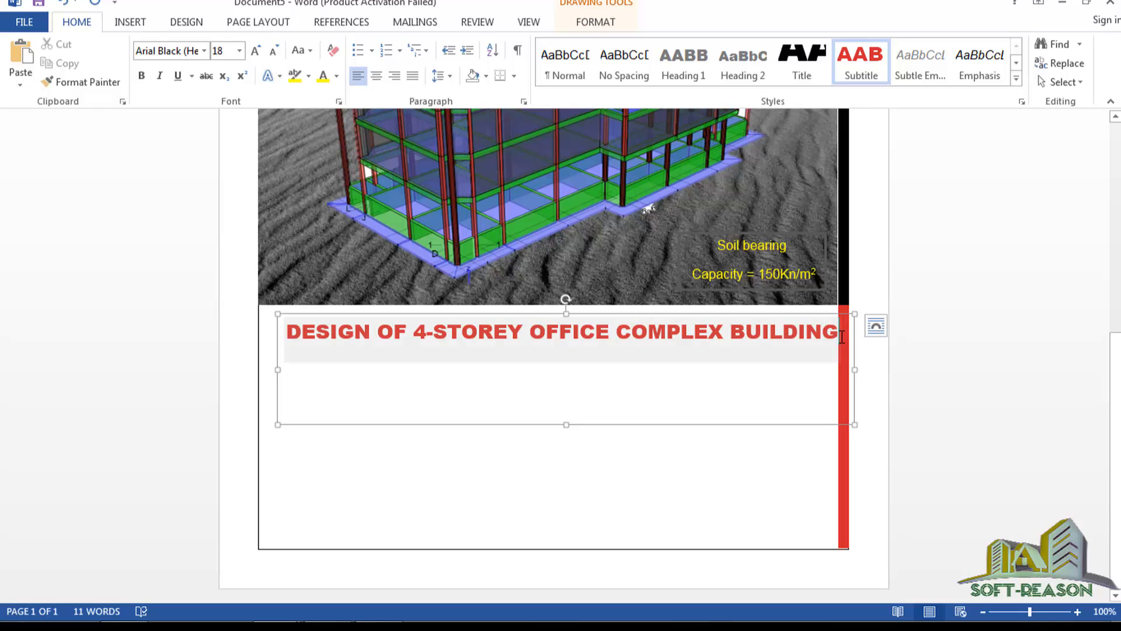
# Below the subtitle, add a Tab-indented 'FOR' line followed by the client's full name.
pyautogui.press('Return')
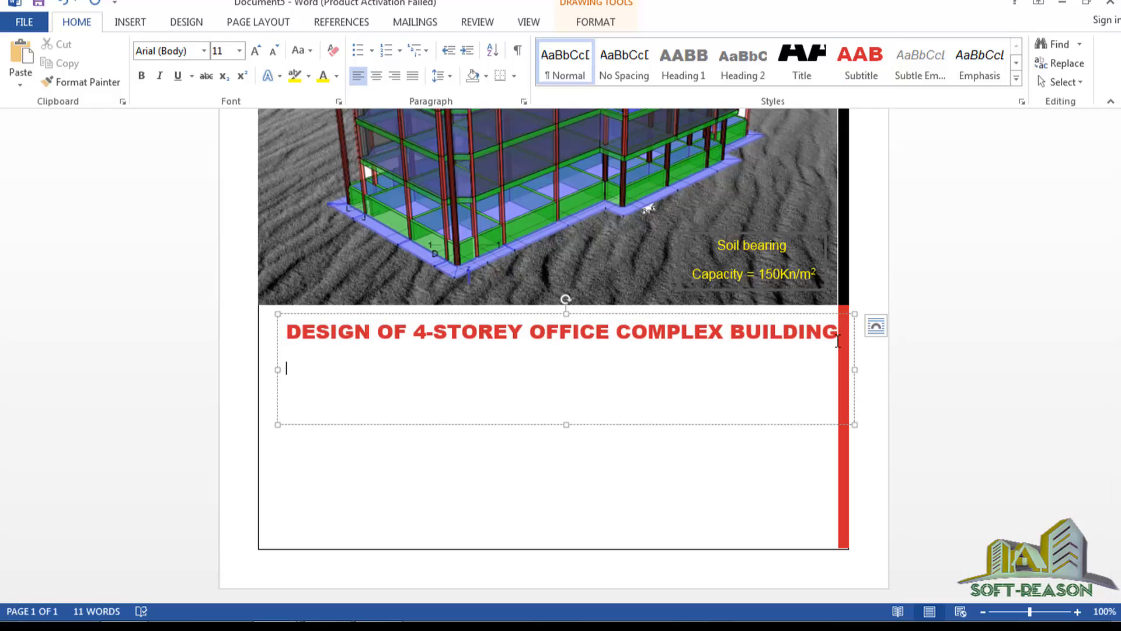
pyautogui.press('Tab')
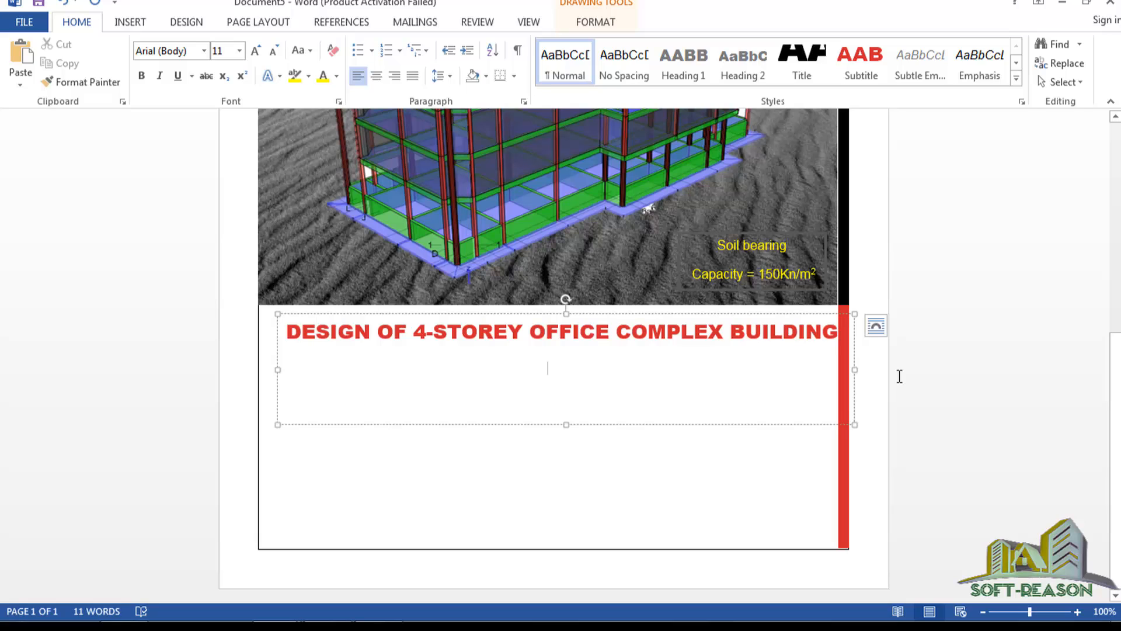
pyautogui.write('FOR')
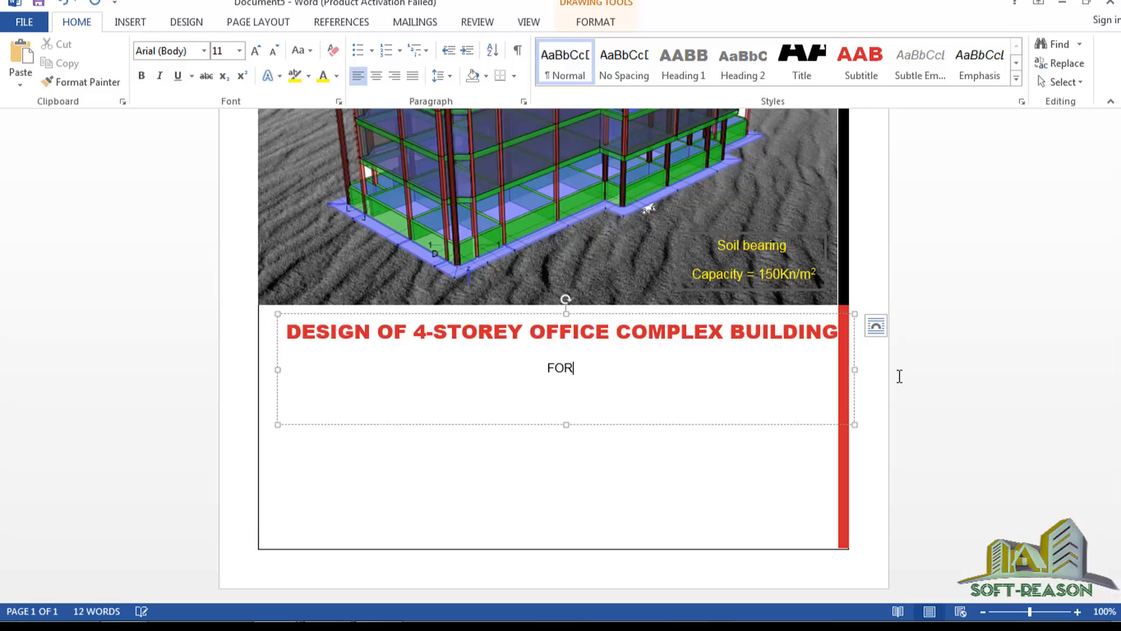
pyautogui.press('Return')
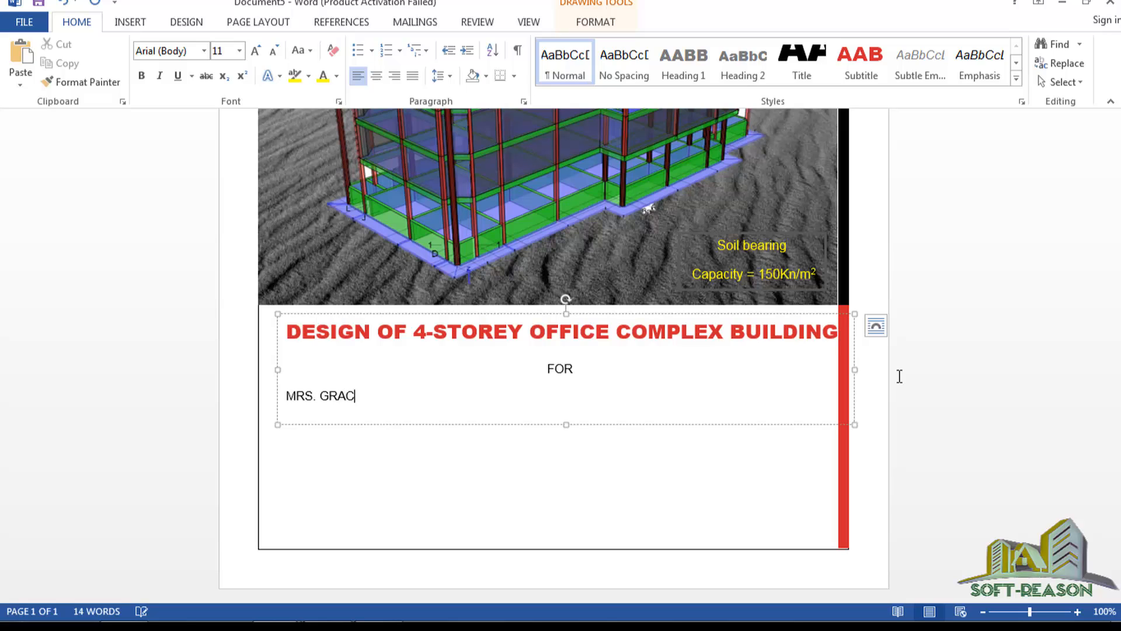
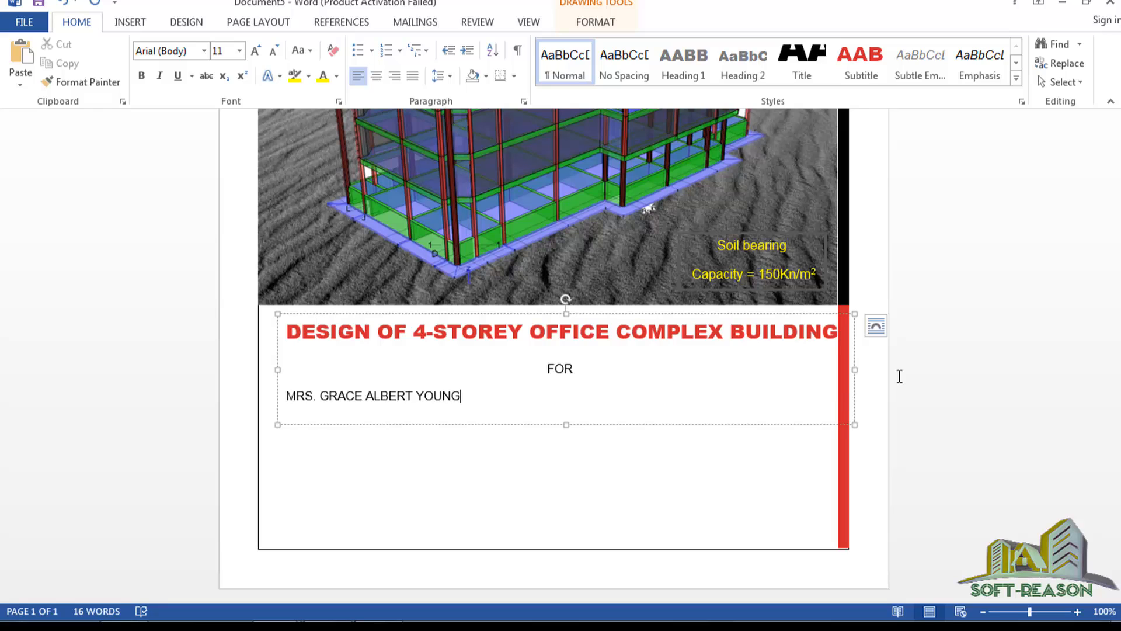